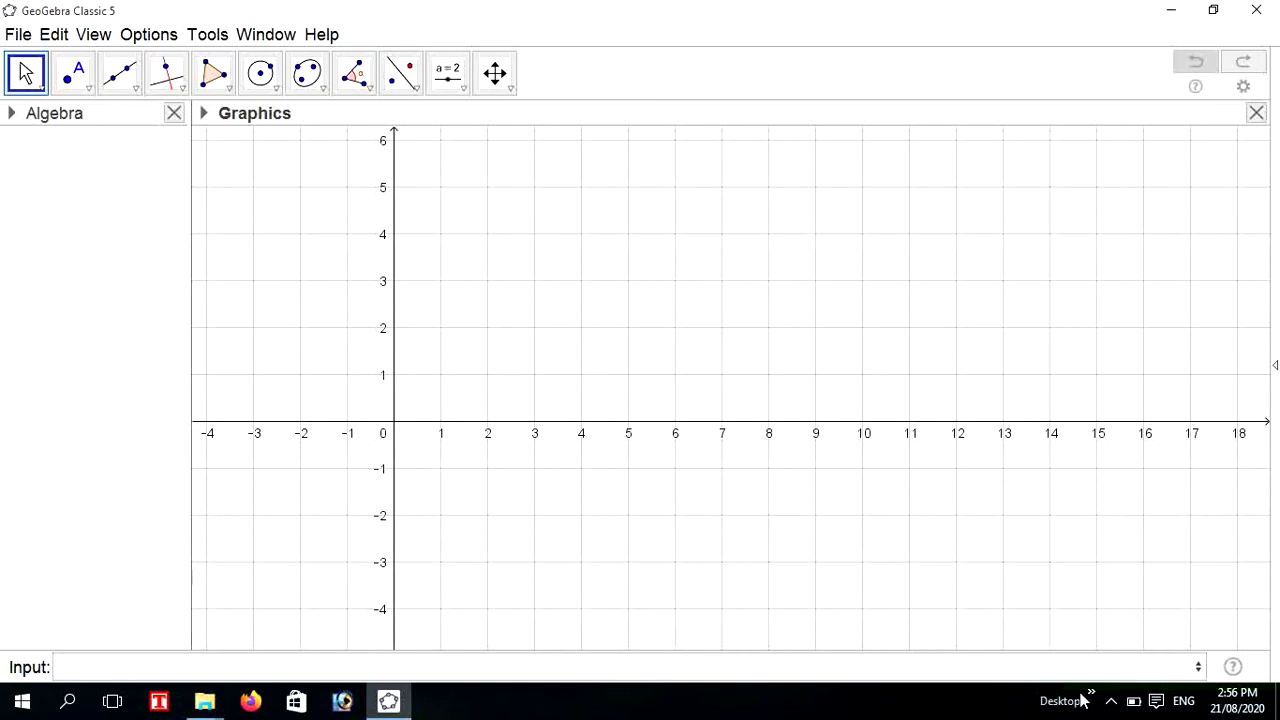
Enter A=(2,0,0) and B=(2,0,4) in the Input bar, then return to the Move tool
click(75, 668)
text(A=()
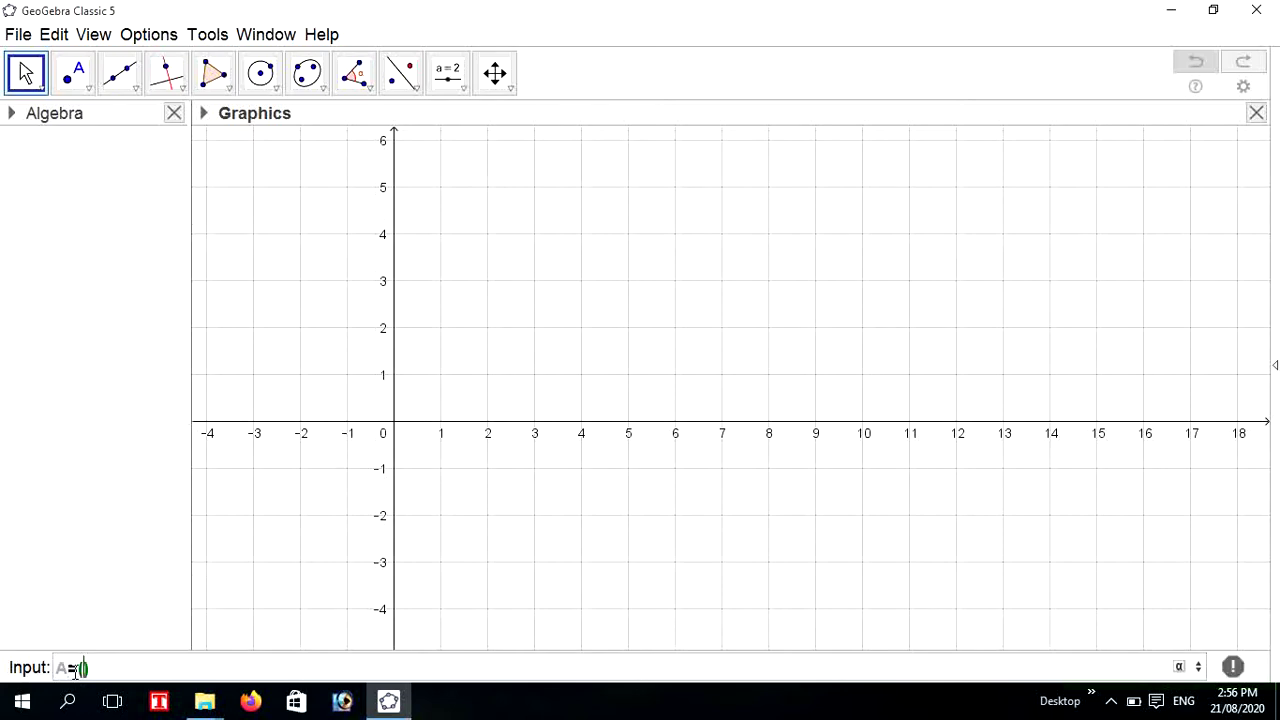
text(2,0,0)
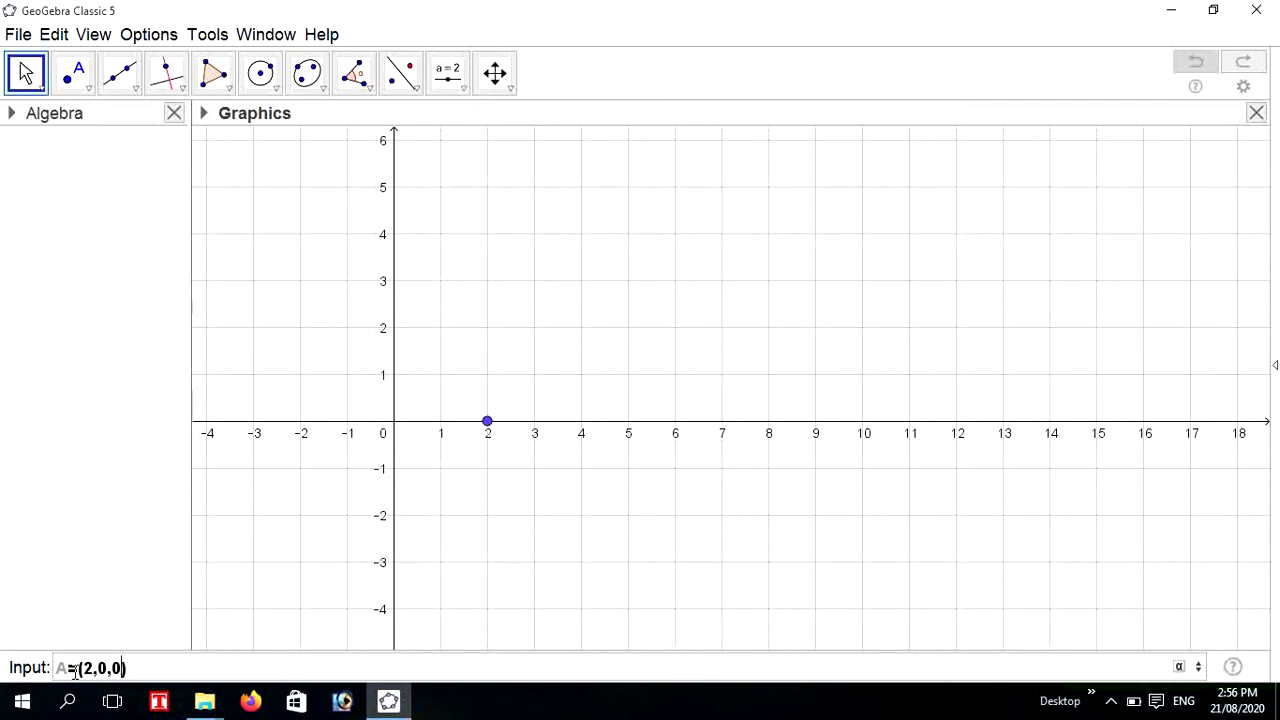
key(Return)
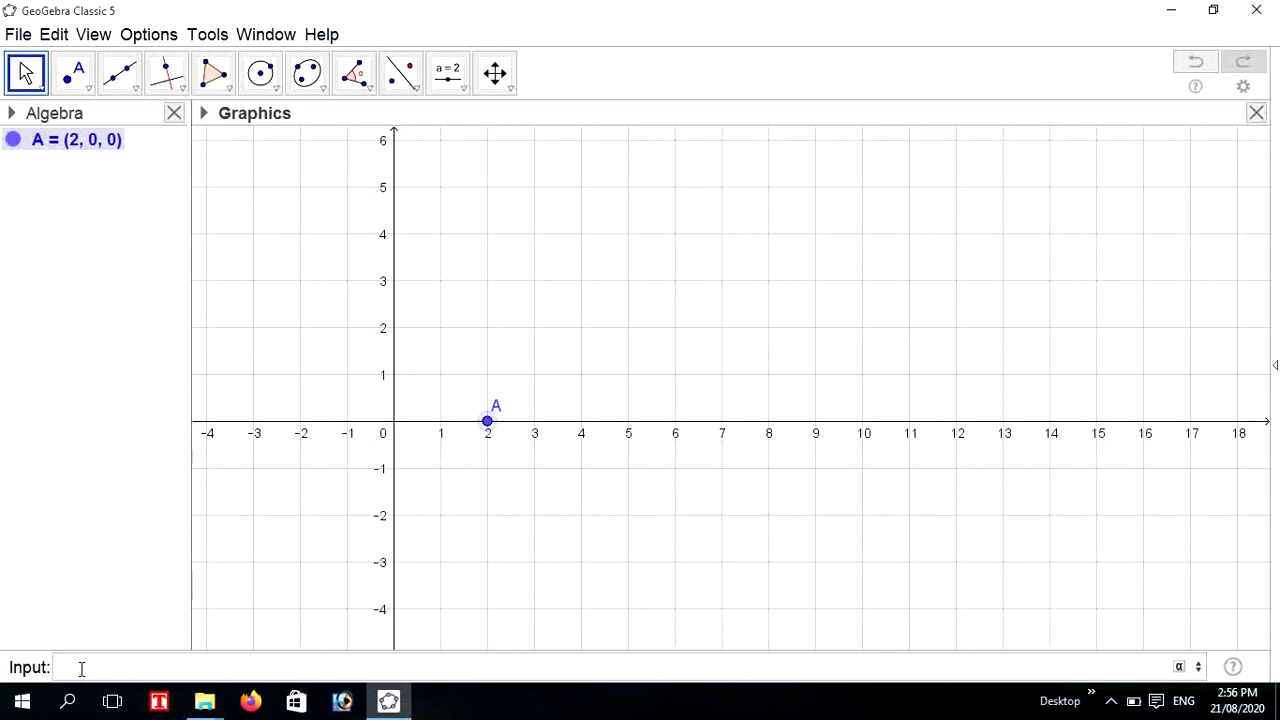
text(B=()
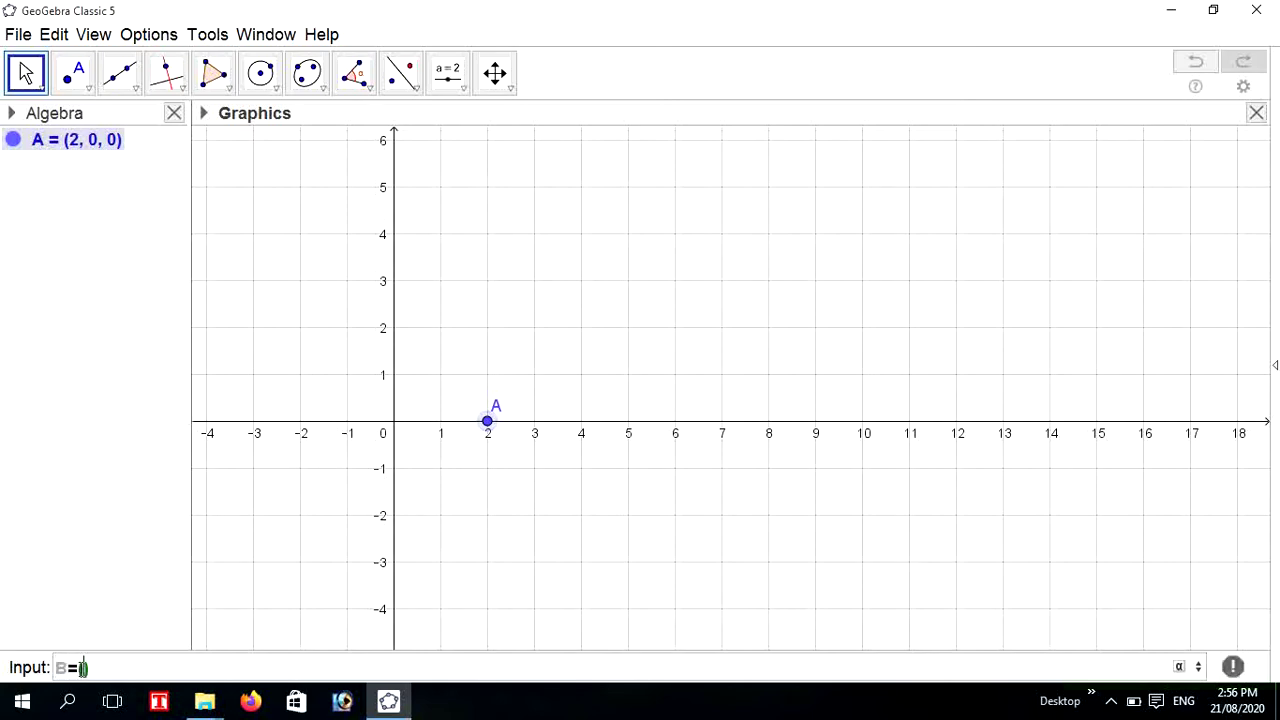
text(2,0,4)
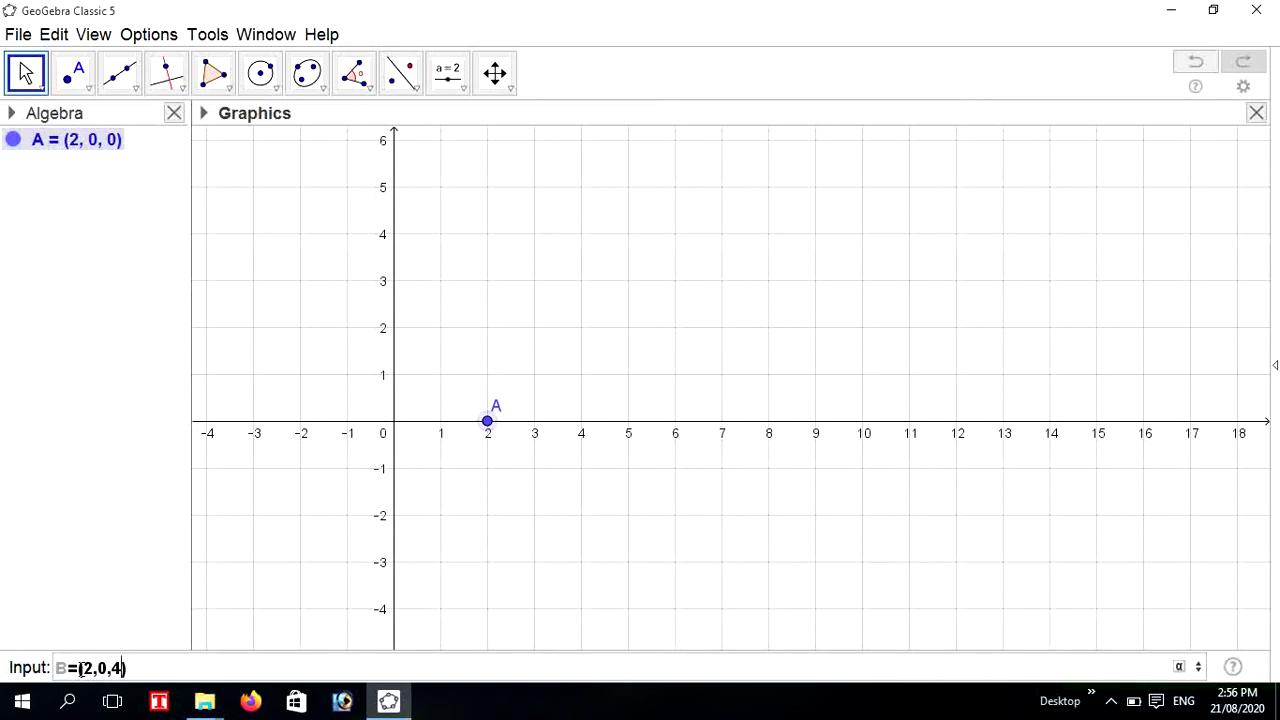
key(Return)
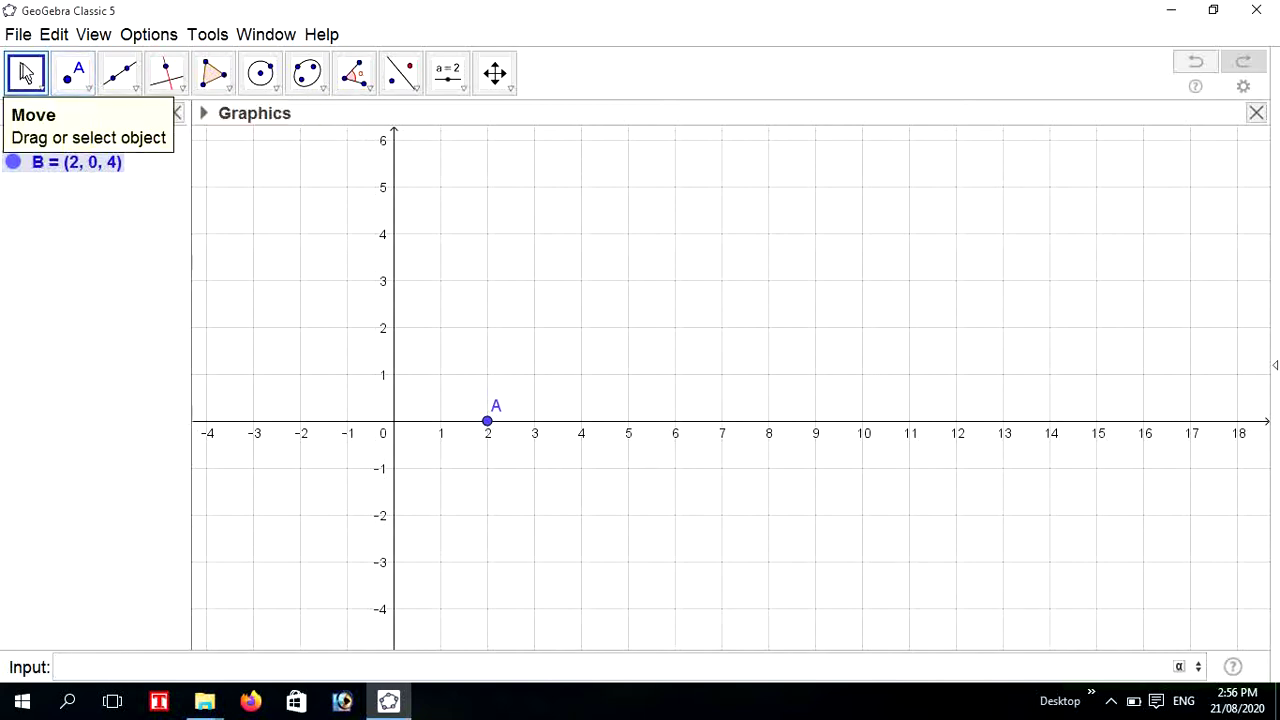
click(26, 72)
click(90, 444)
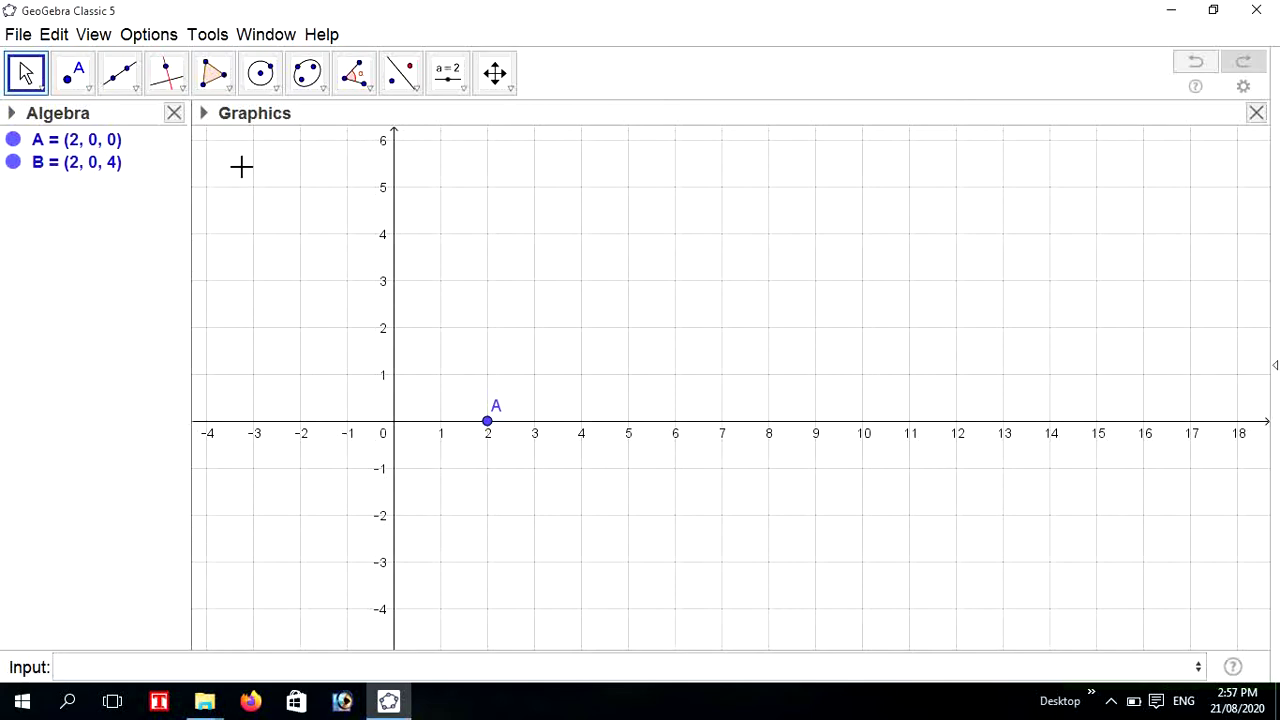
Show the 3D Graphics view from the View menu and widen its panel
click(26, 73)
click(54, 34)
click(96, 35)
click(95, 35)
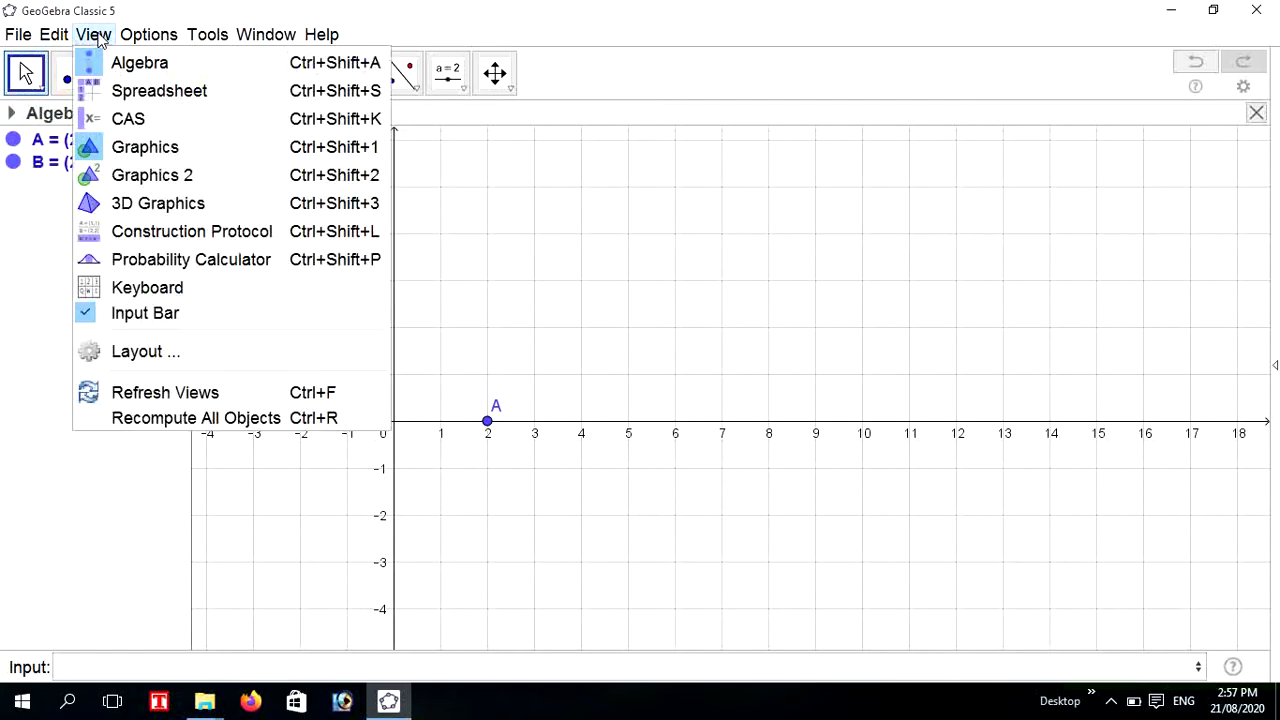
click(155, 202)
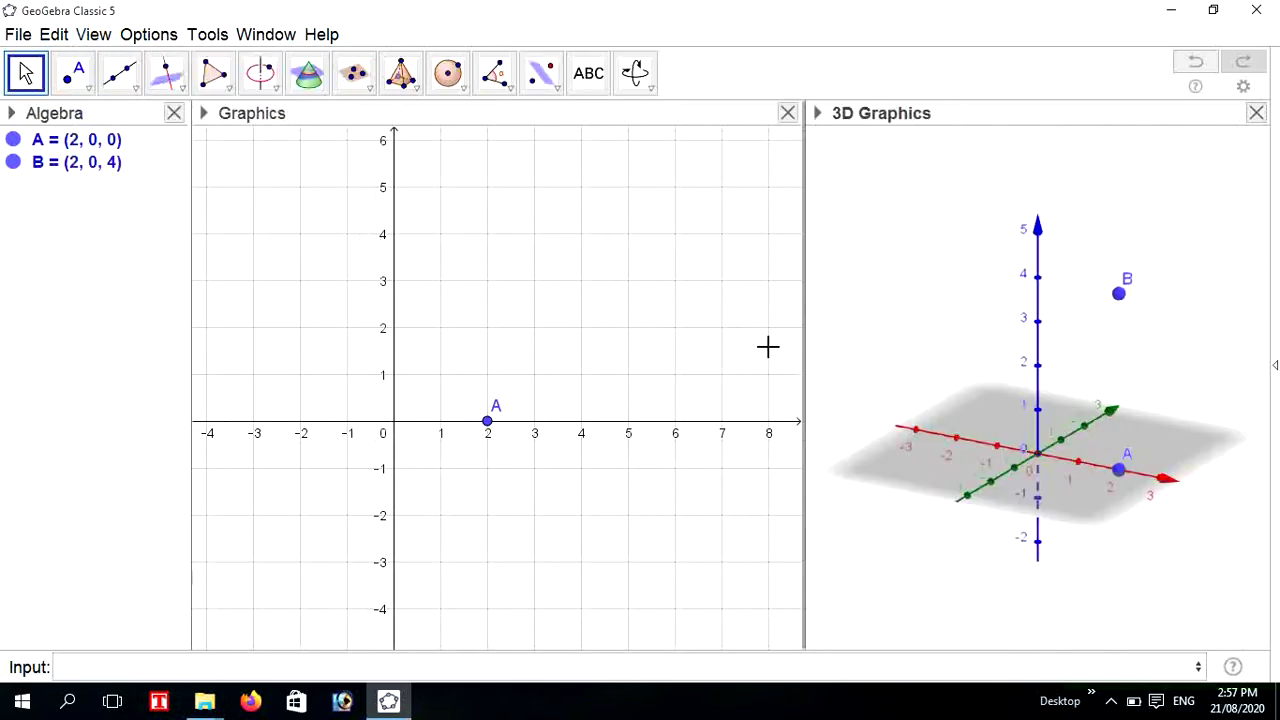
drag(804, 331, 628, 331)
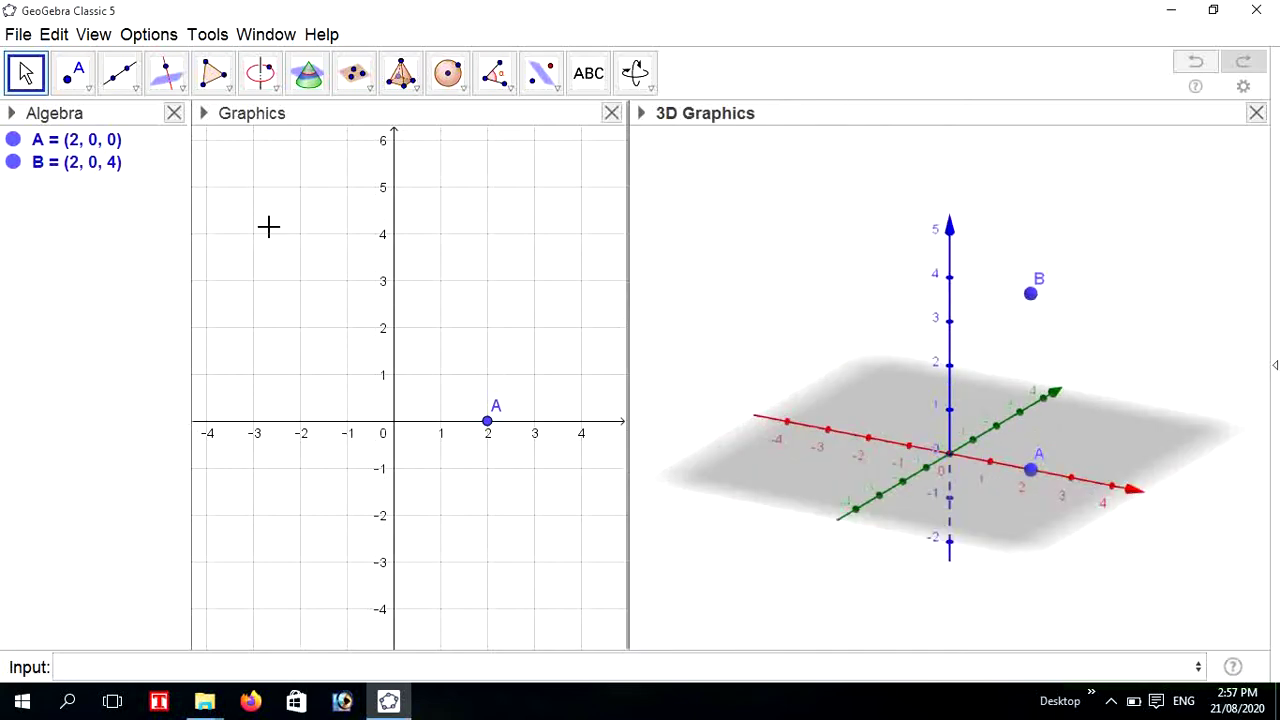
Draw segment f from B to A in the 3D view with the Segment tool
click(103, 386)
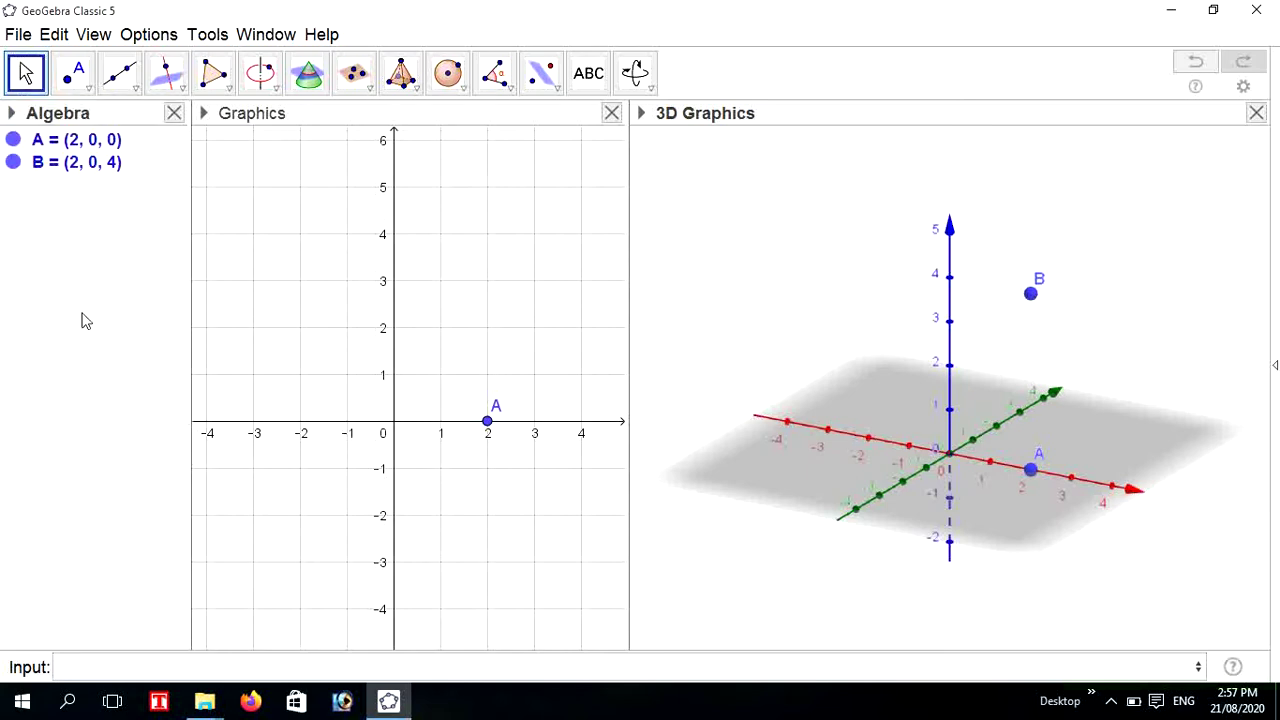
click(130, 85)
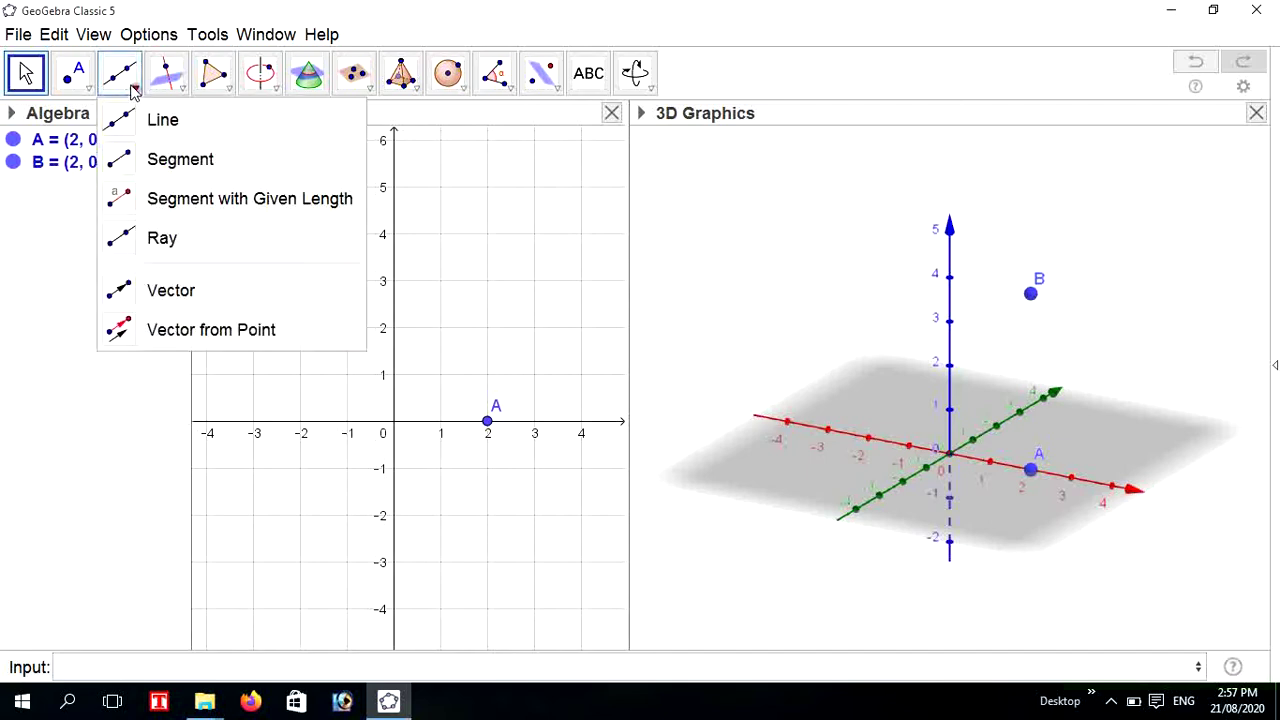
click(151, 159)
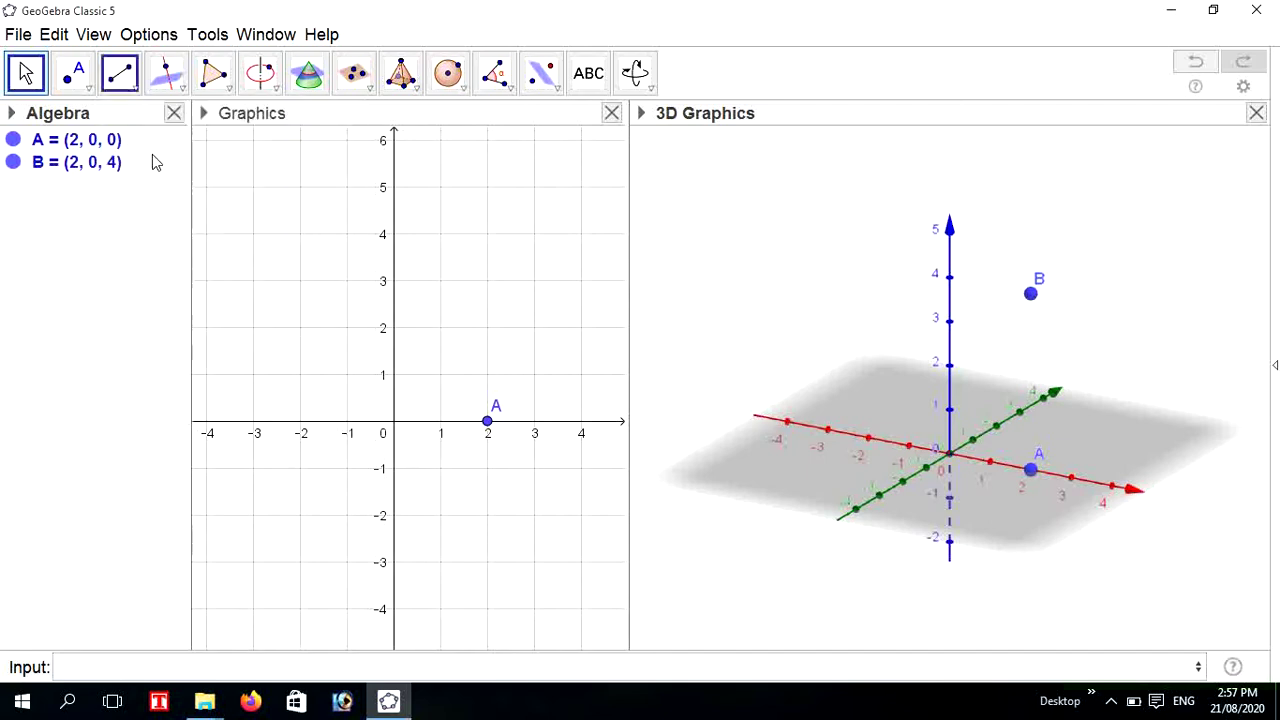
click(1031, 295)
click(1031, 295)
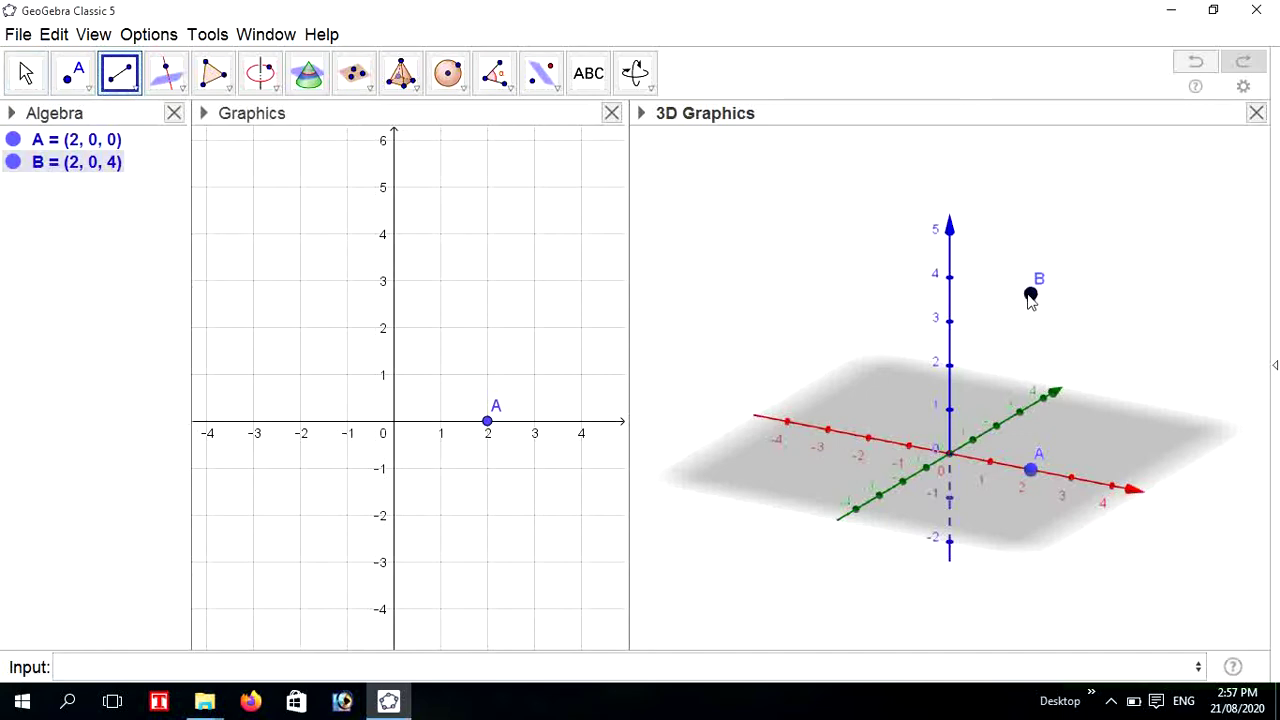
click(1031, 469)
click(25, 73)
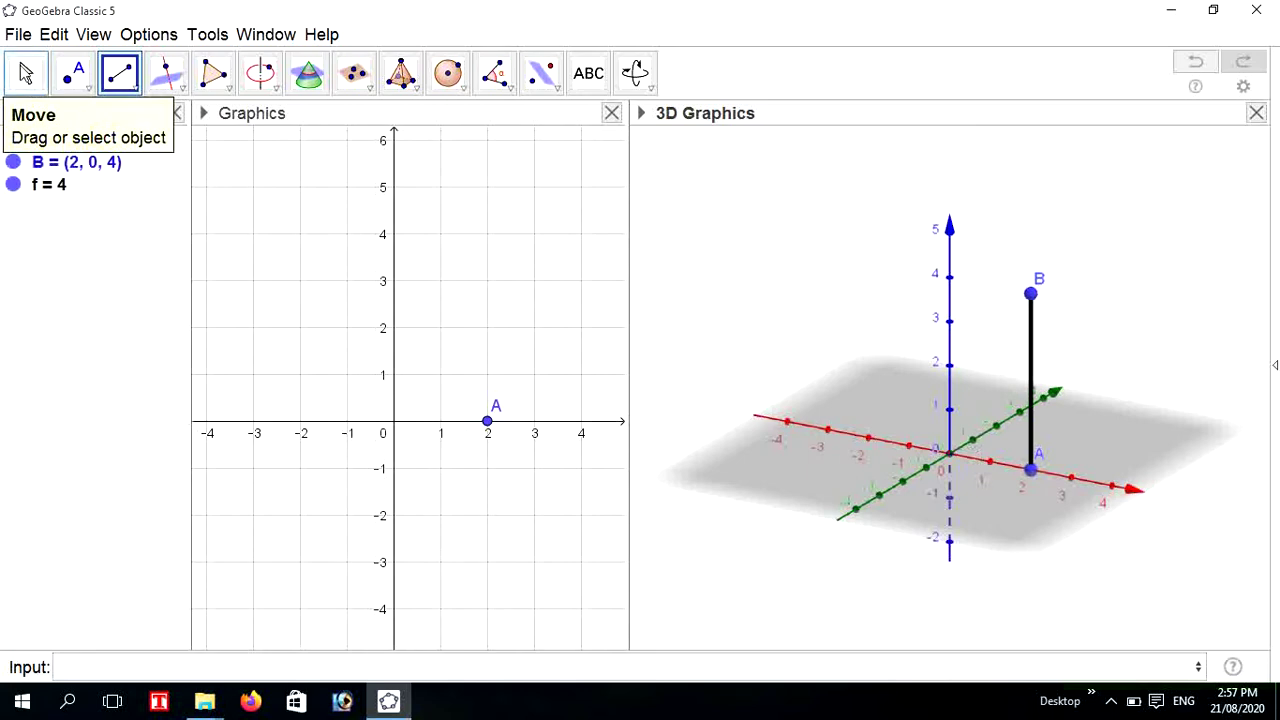
click(108, 452)
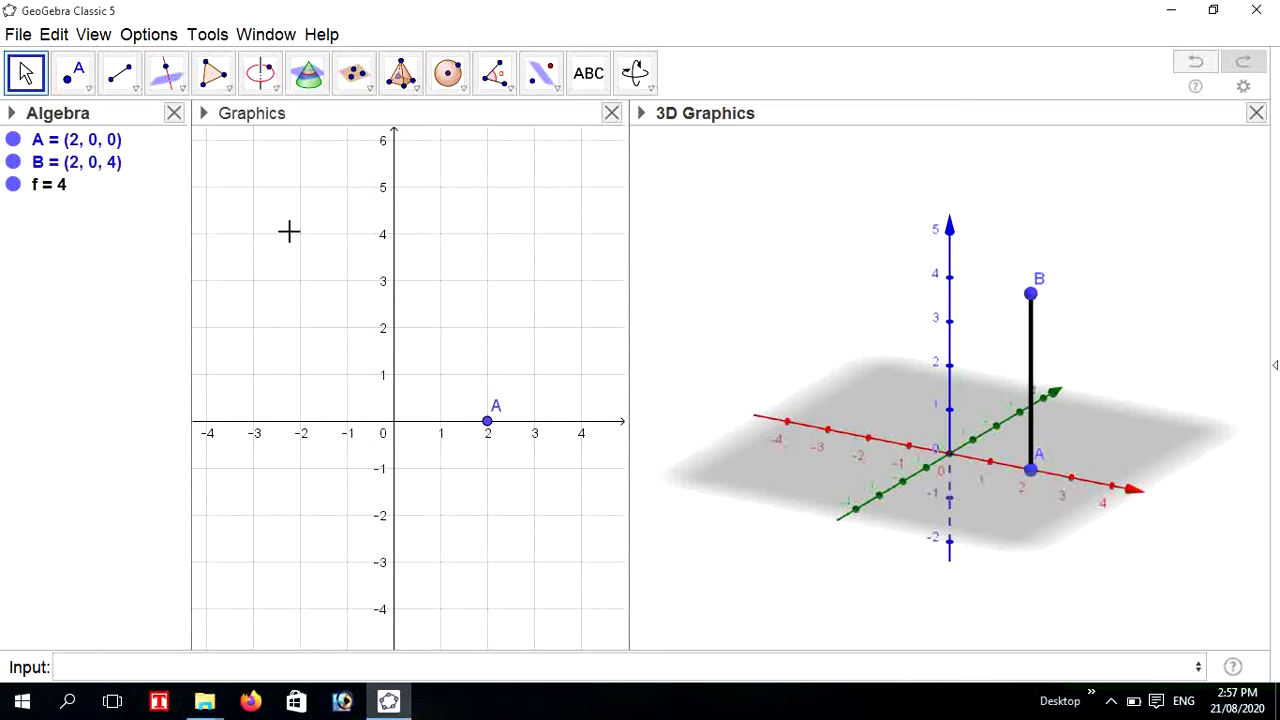
Place an angle slider named b (0° to 360°, at 45°) in the 2D Graphics view
click(284, 288)
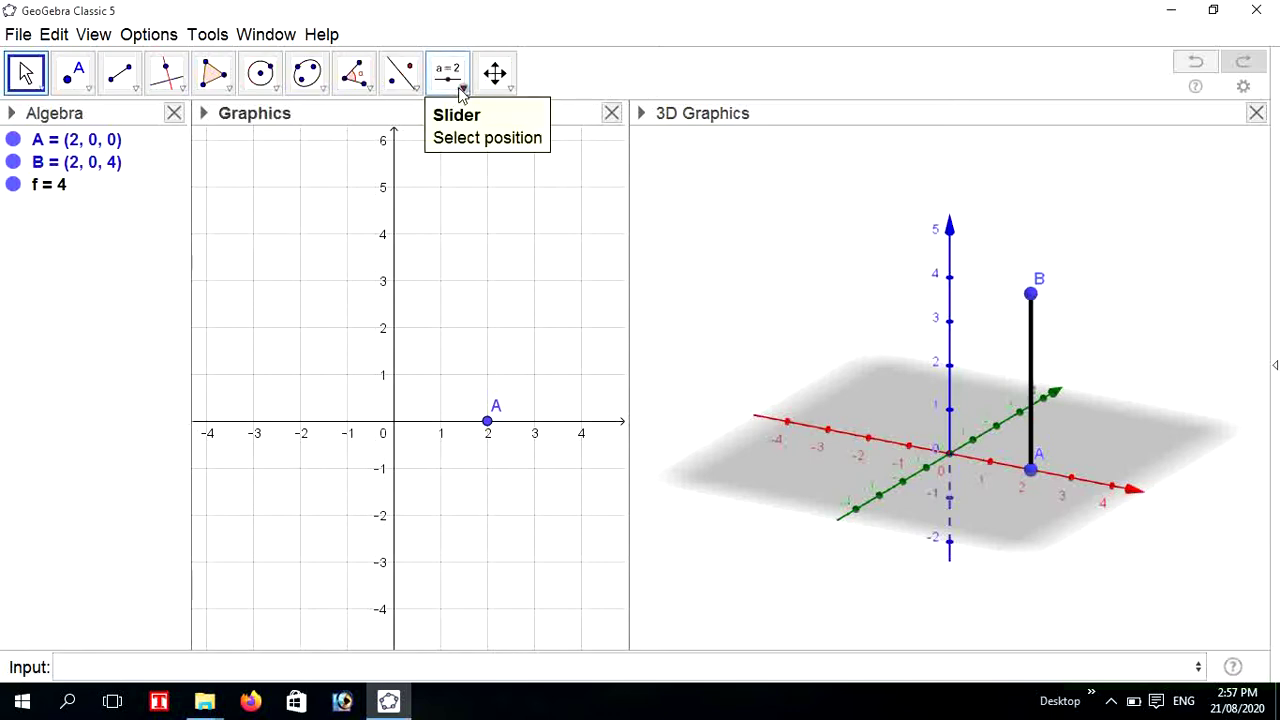
click(458, 86)
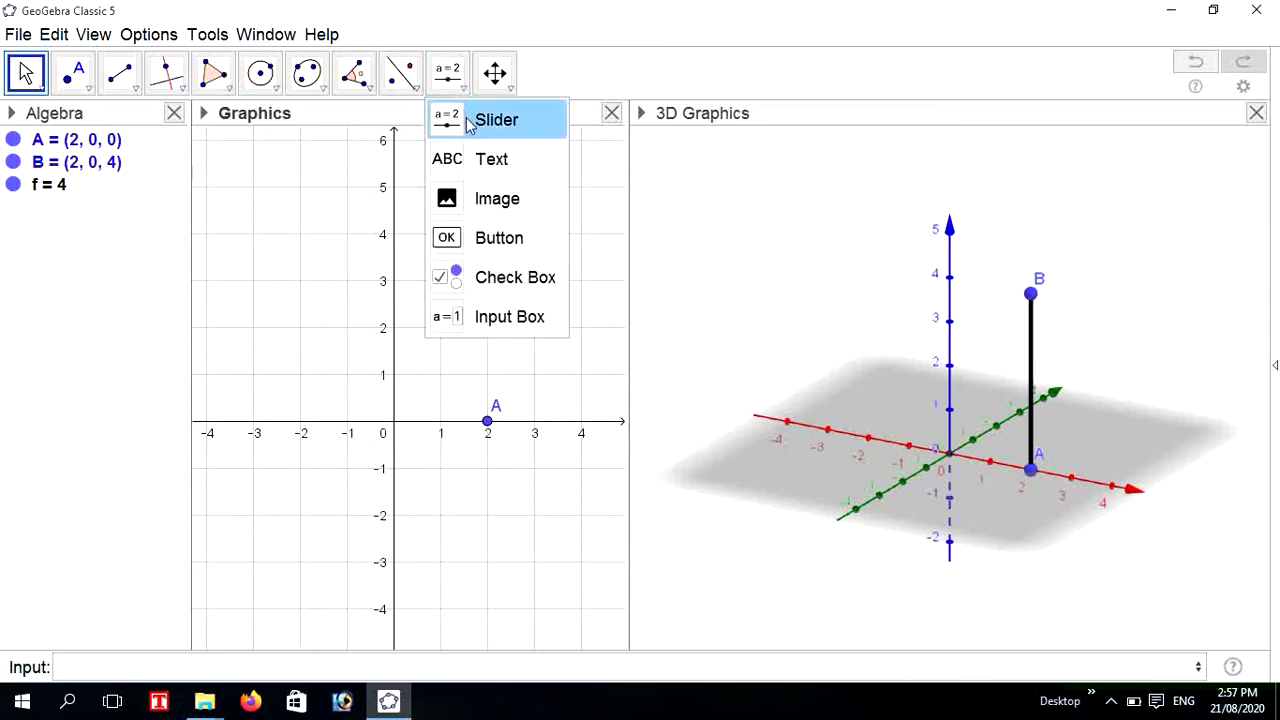
click(470, 121)
click(243, 174)
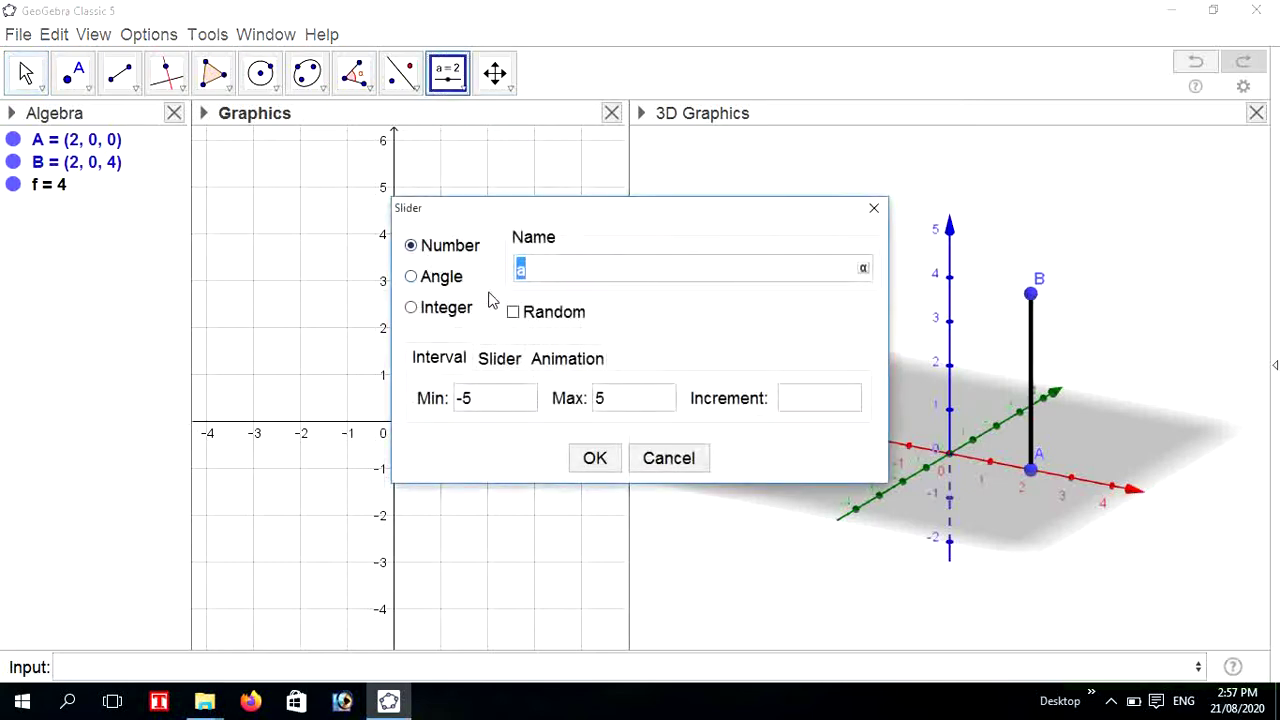
click(413, 277)
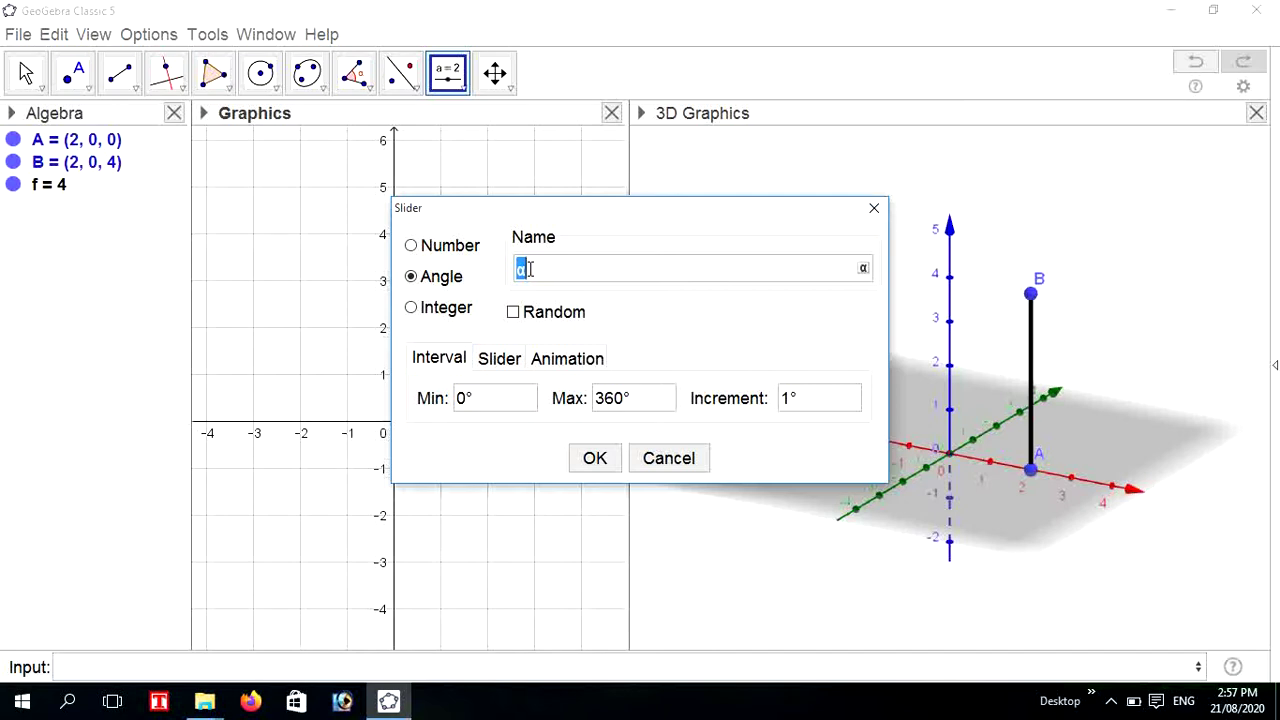
key(BackSpace)
text(b)
click(594, 458)
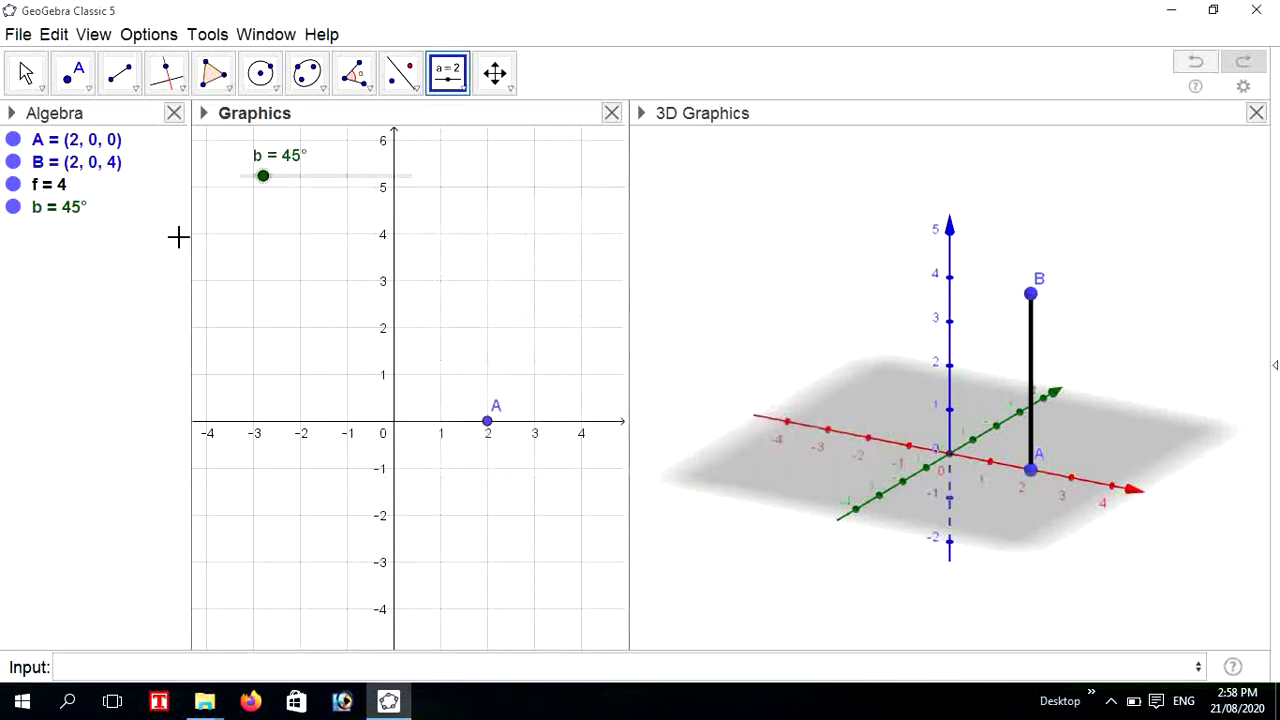
click(26, 72)
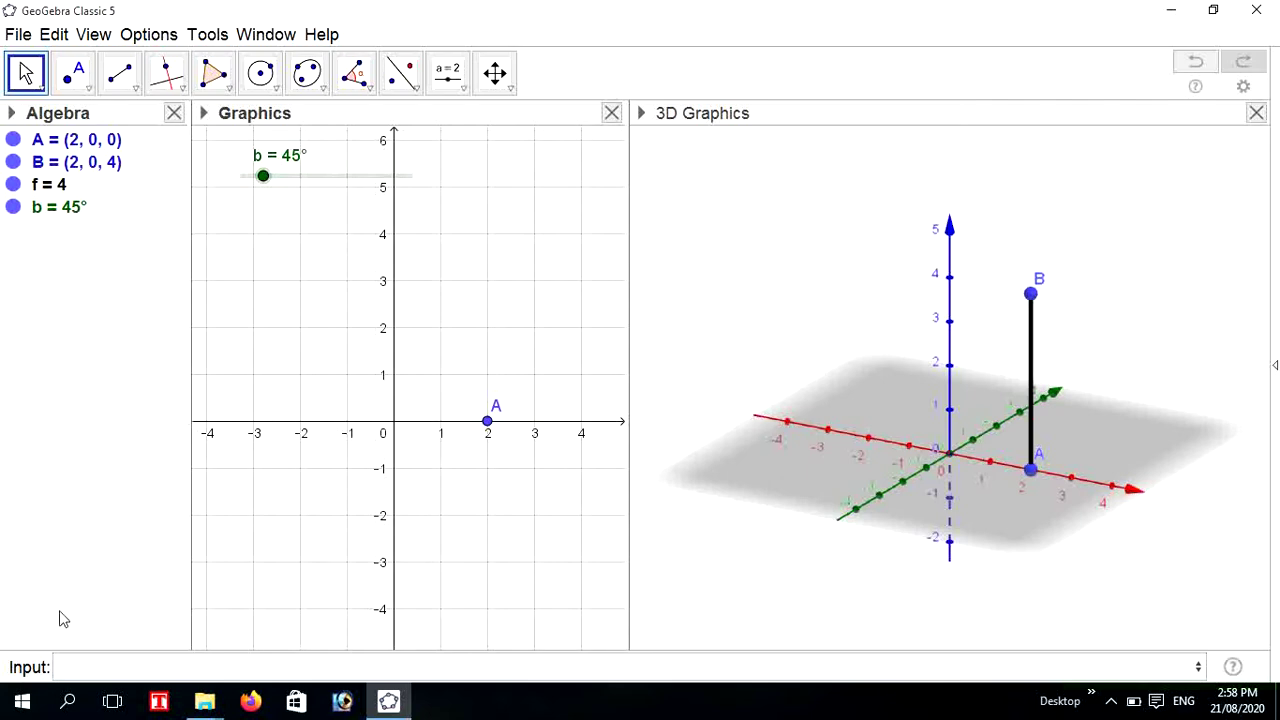
Fill the Surface revolve template with curve f, angle b and line 'z Axis'
click(82, 666)
text(Surface)
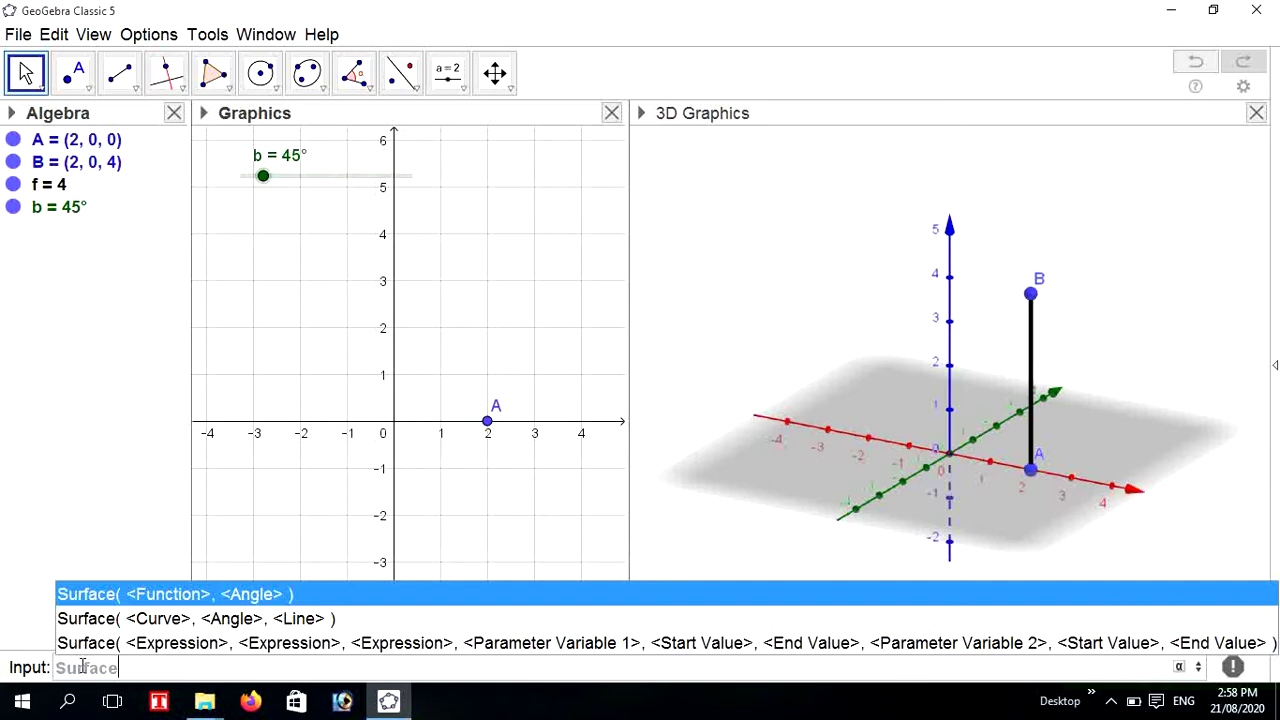
click(200, 620)
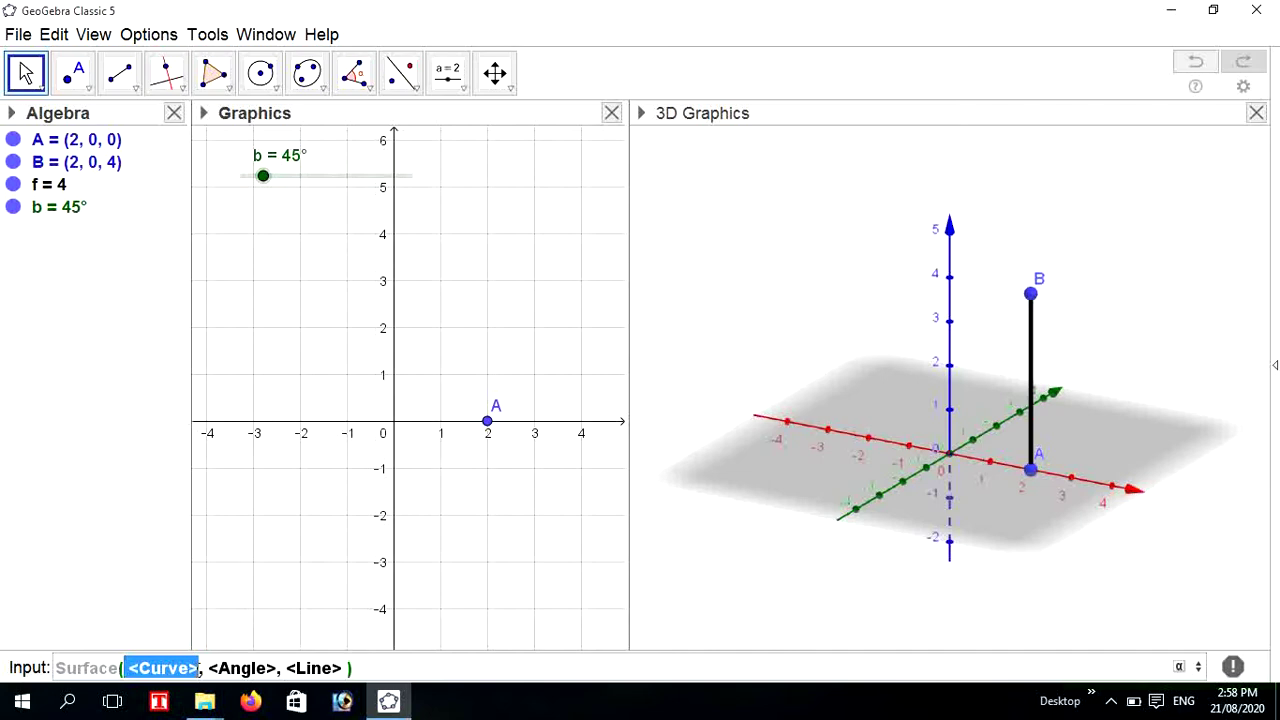
key(BackSpace)
text(f)
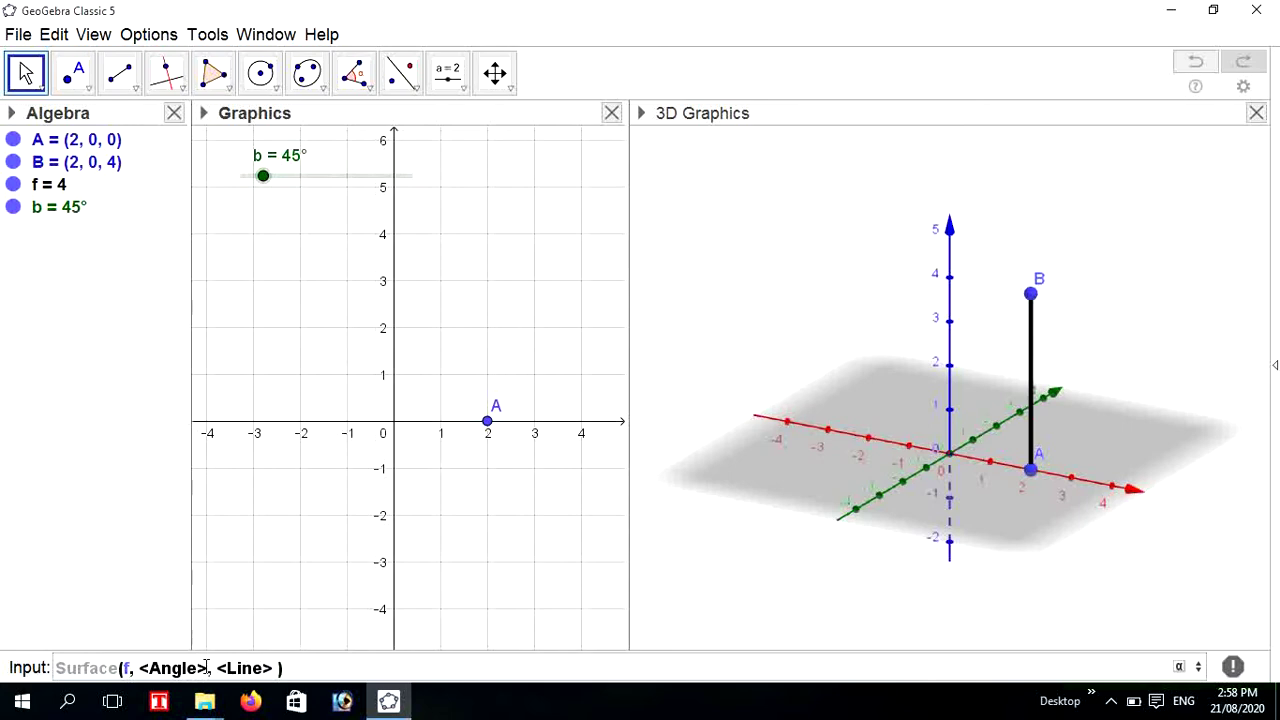
click(206, 668)
key(BackSpace)
key(BackSpace)
key(BackSpace)
key(BackSpace)
key(BackSpace)
key(BackSpace)
key(BackSpace)
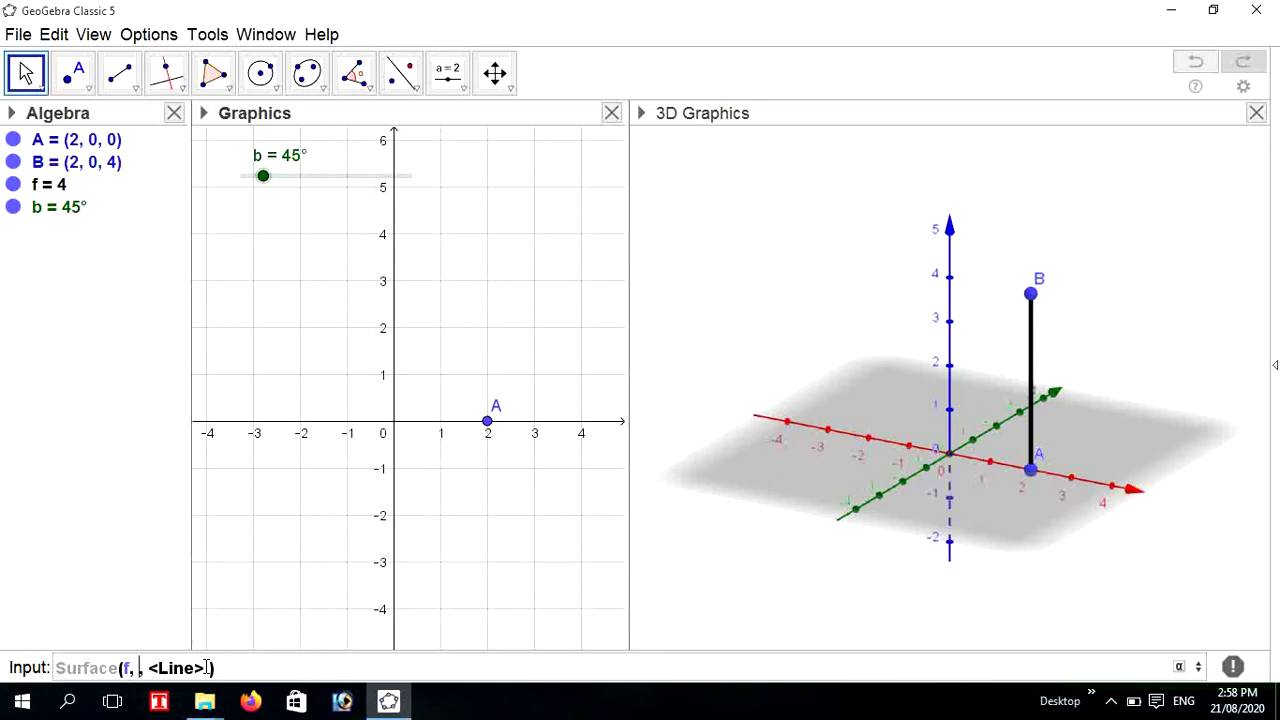
text(b)
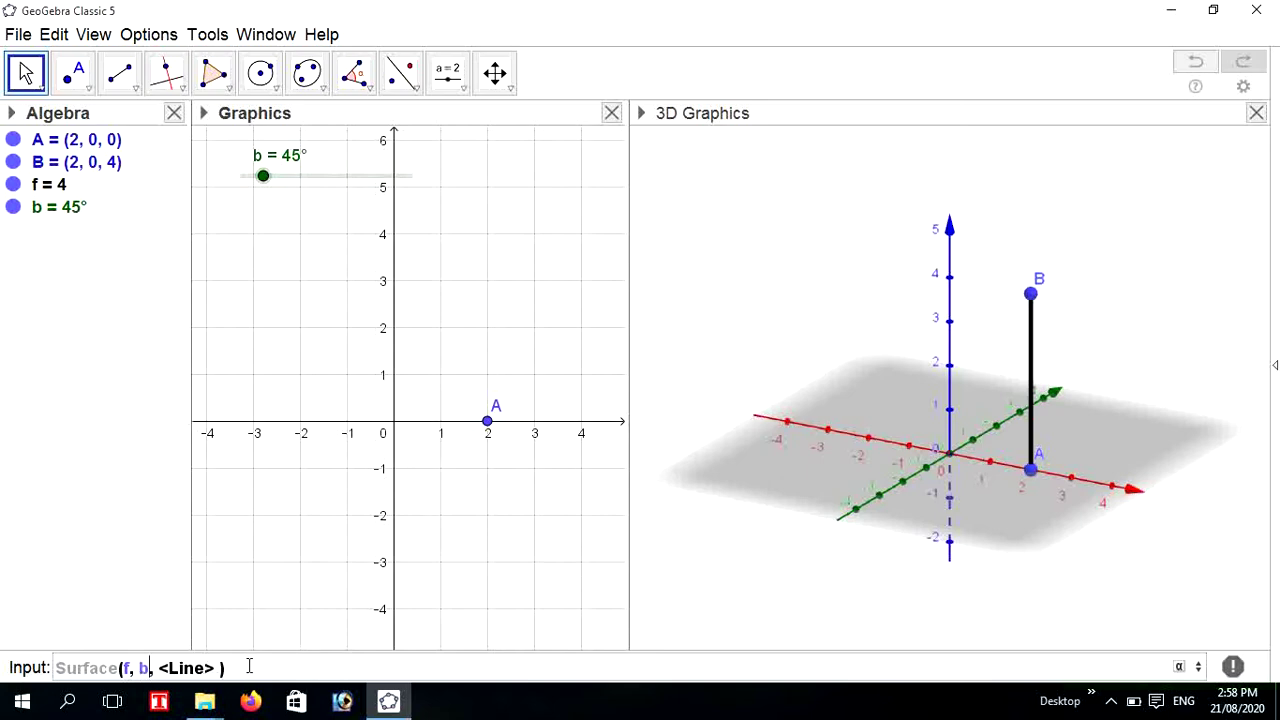
key(BackSpace)
key(BackSpace)
key(BackSpace)
key(BackSpace)
key(BackSpace)
key(BackSpace)
text(z Axis)
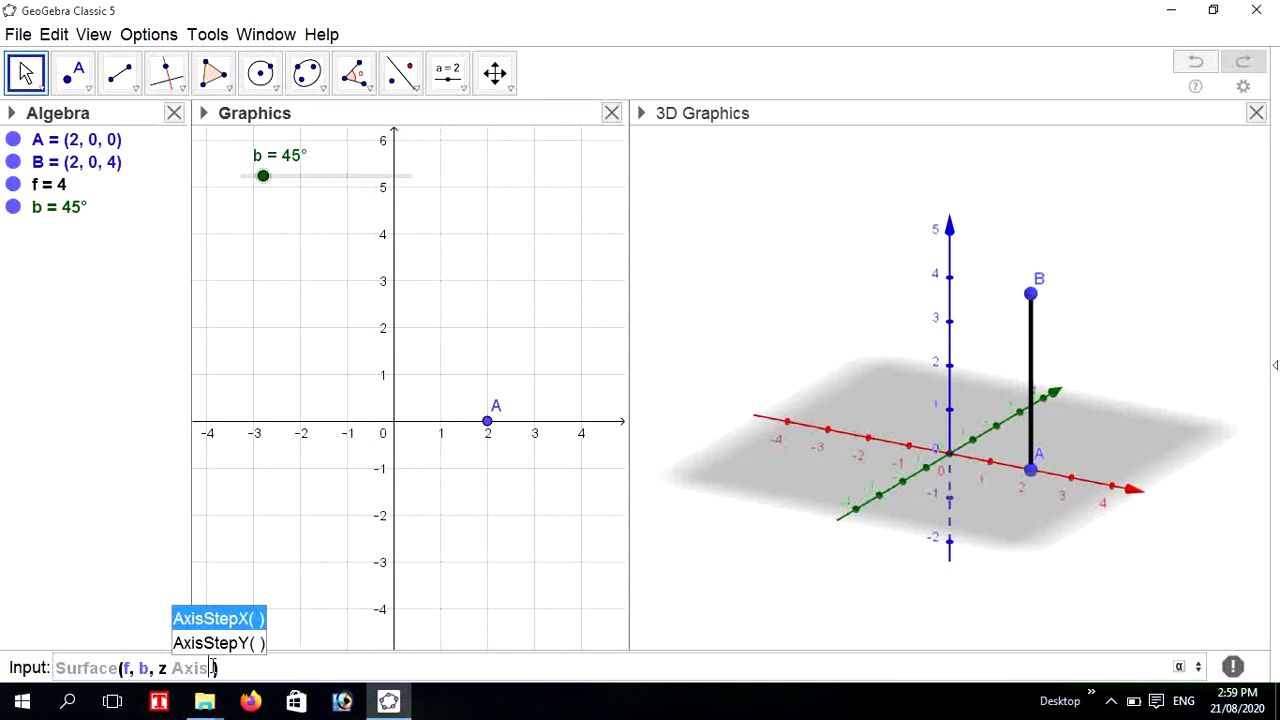
key(Return)
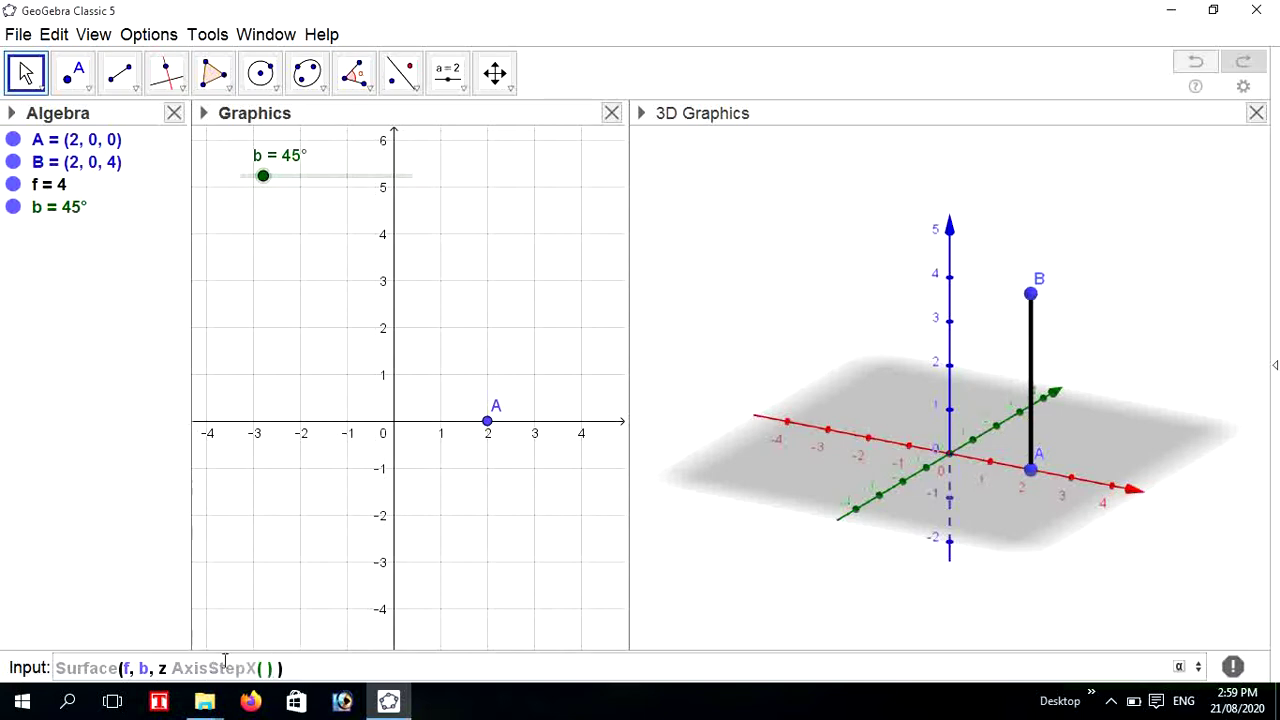
Delete the stray bracket after AxisStepX and submit Surface(f, b, z Axis)
click(278, 668)
click(266, 668)
key(BackSpace)
key(BackSpace)
key(BackSpace)
key(BackSpace)
key(BackSpace)
key(BackSpace)
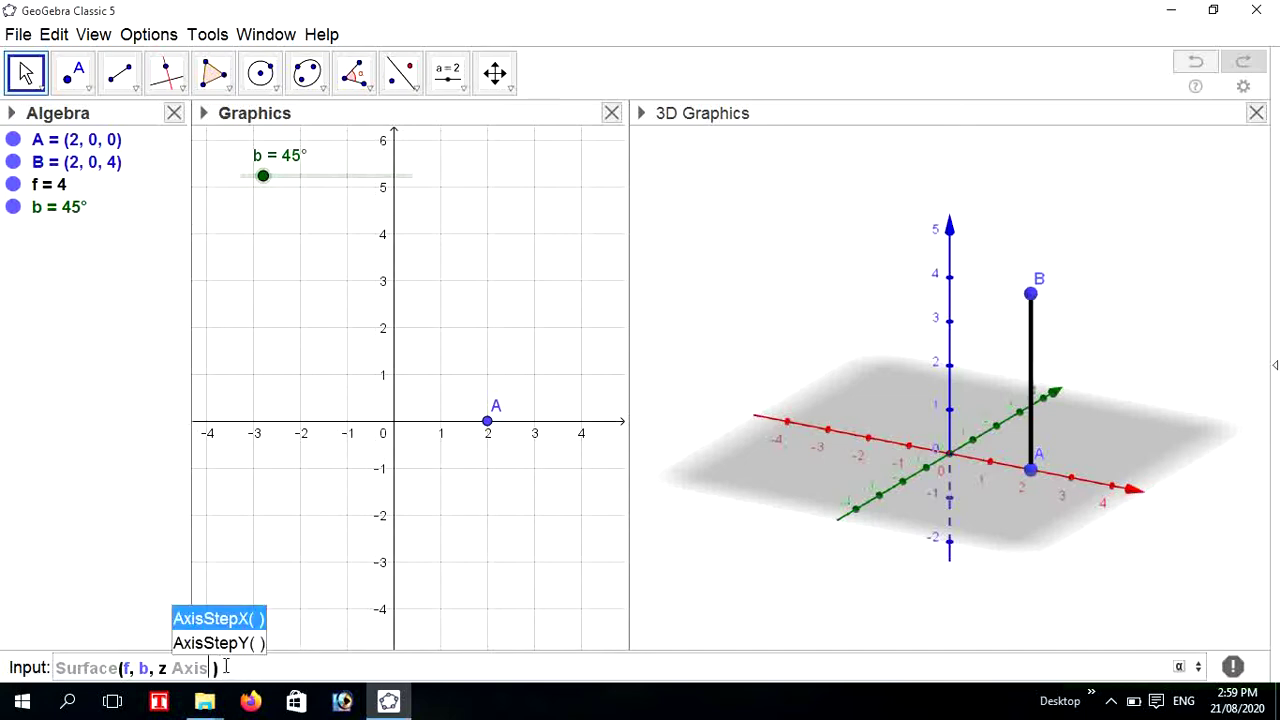
click(226, 666)
key(Return)
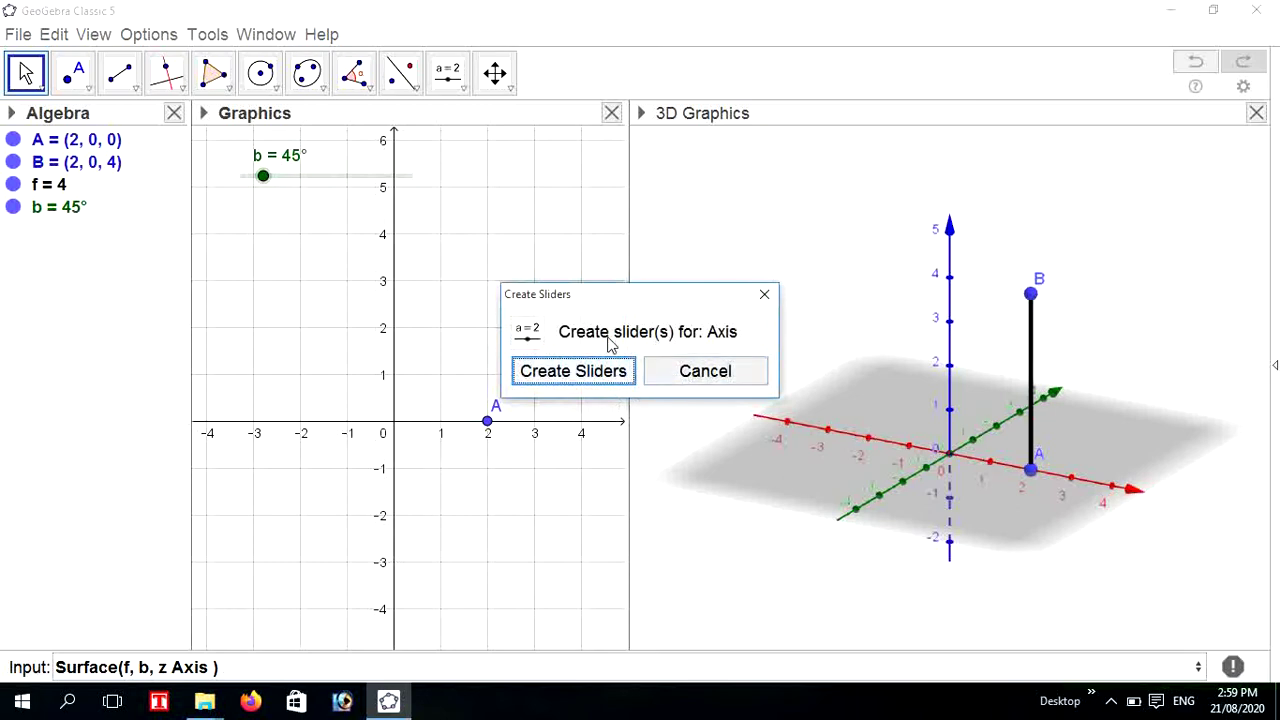
Decline the Axis slider, fix the command to Surface(f, b, zAxis), and widen the Algebra panel
click(672, 373)
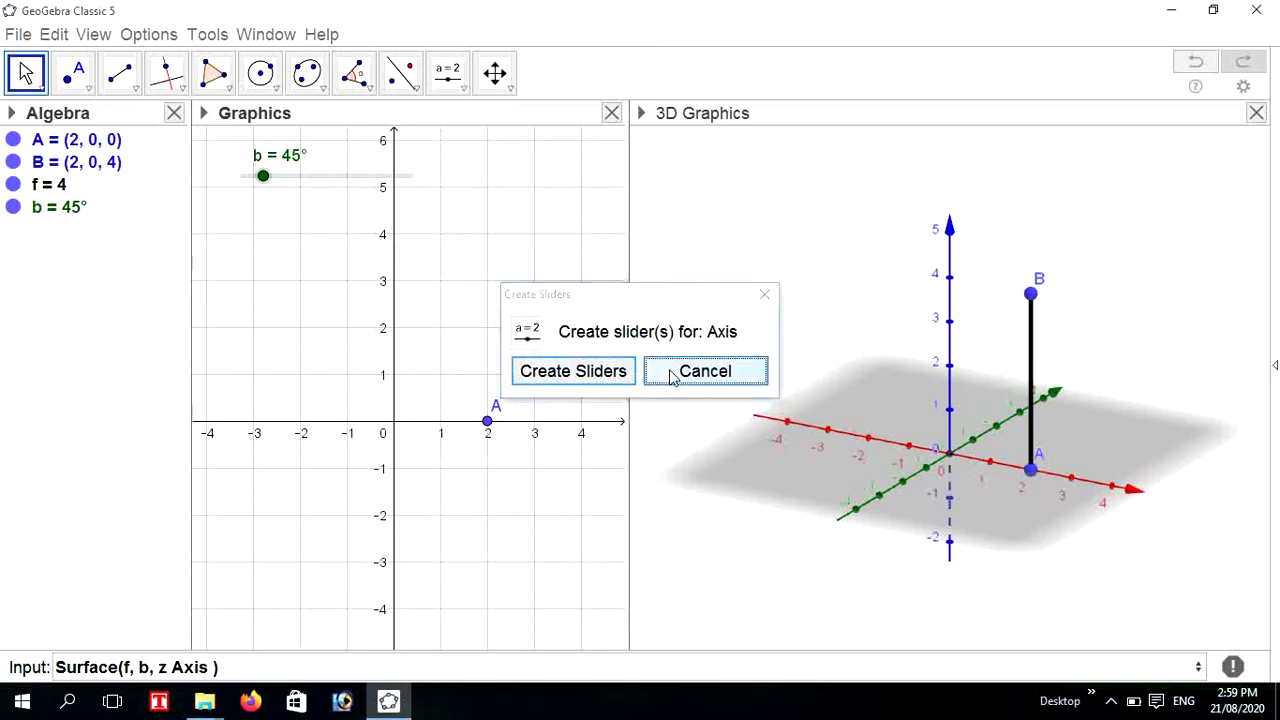
click(639, 391)
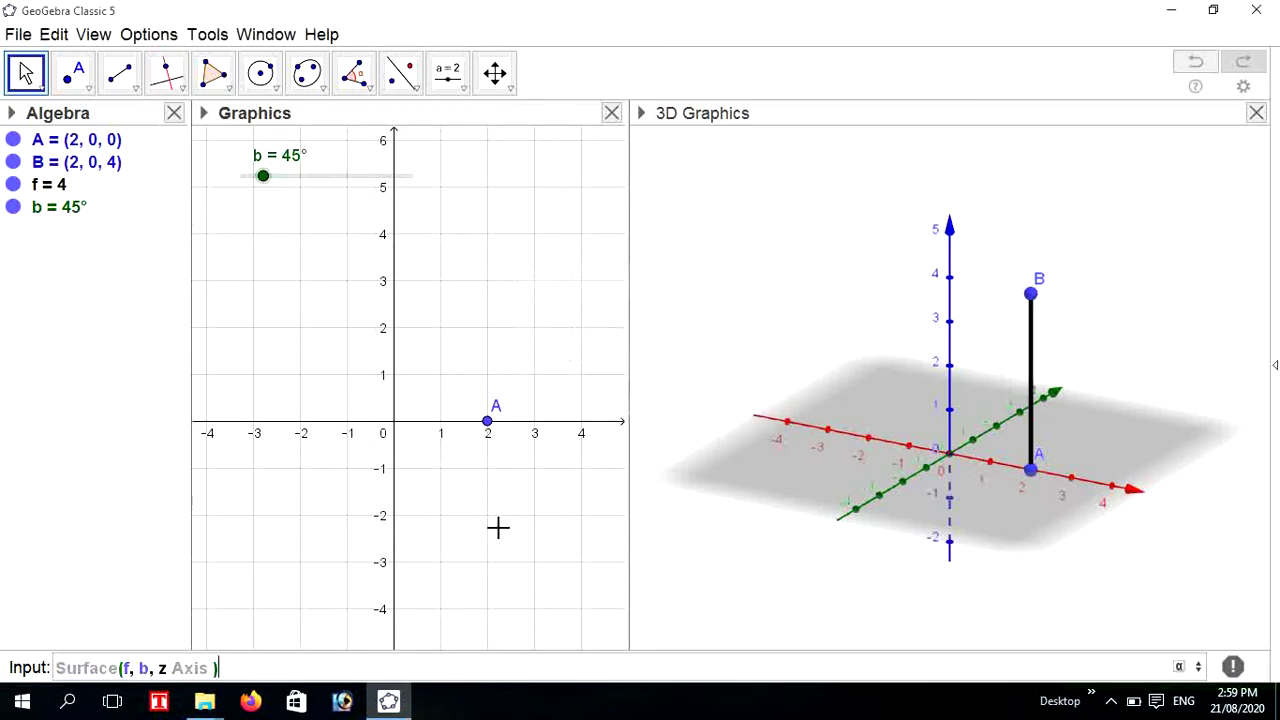
click(178, 668)
key(BackSpace)
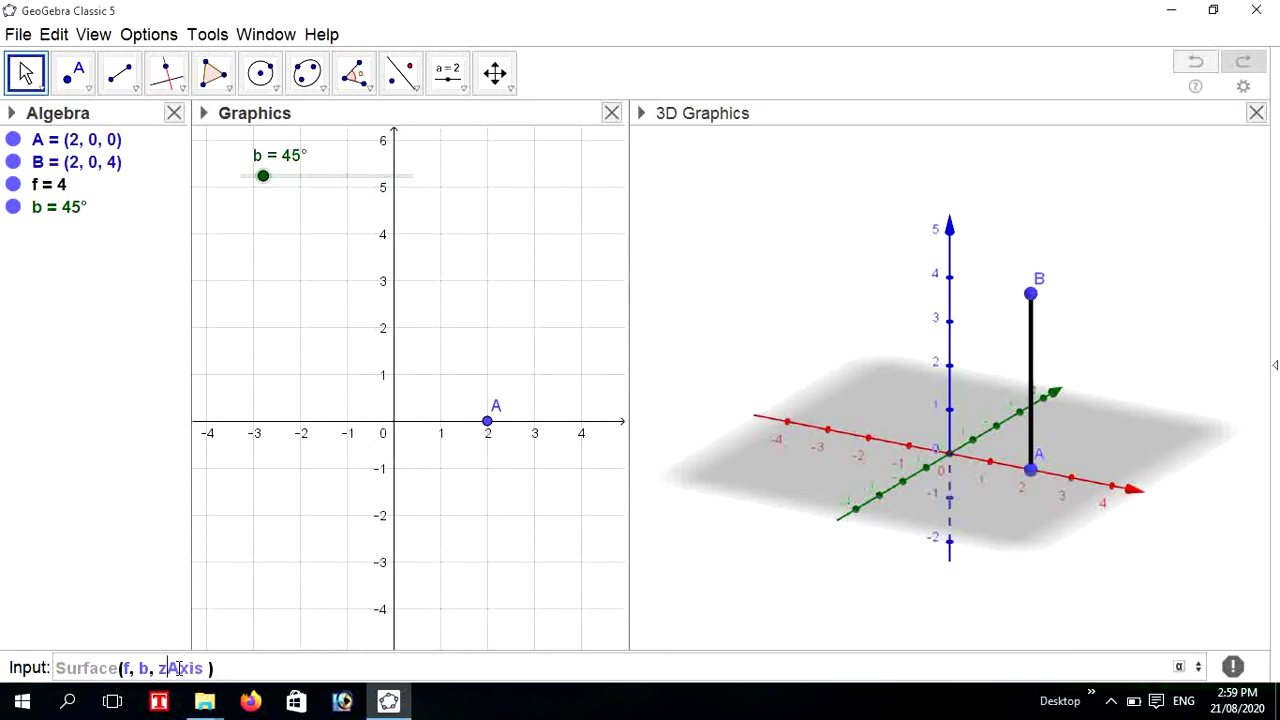
key(Return)
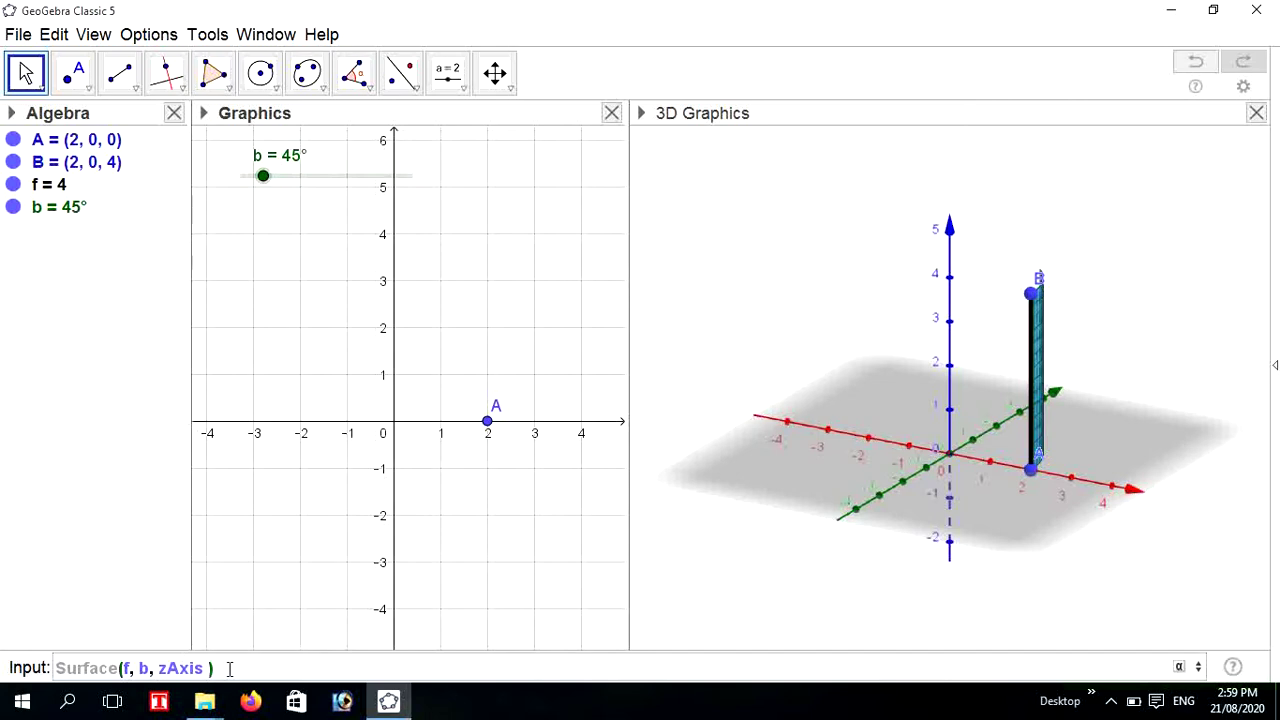
key(Return)
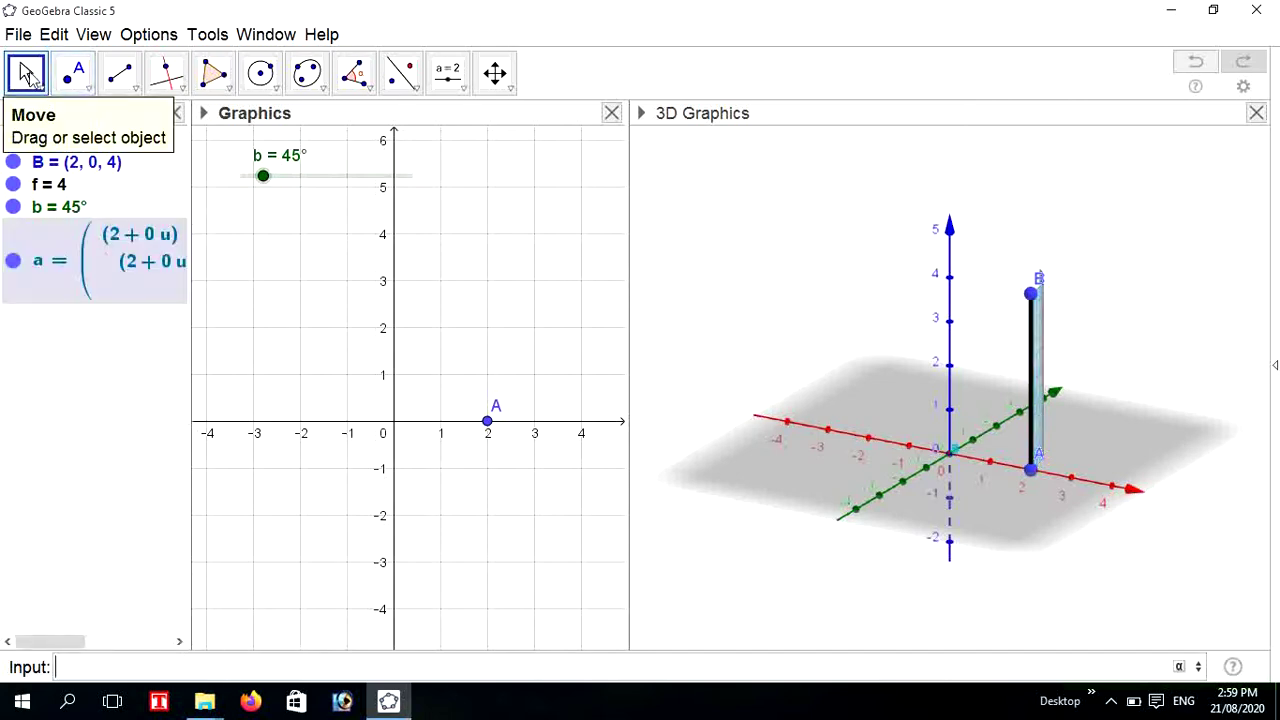
click(137, 433)
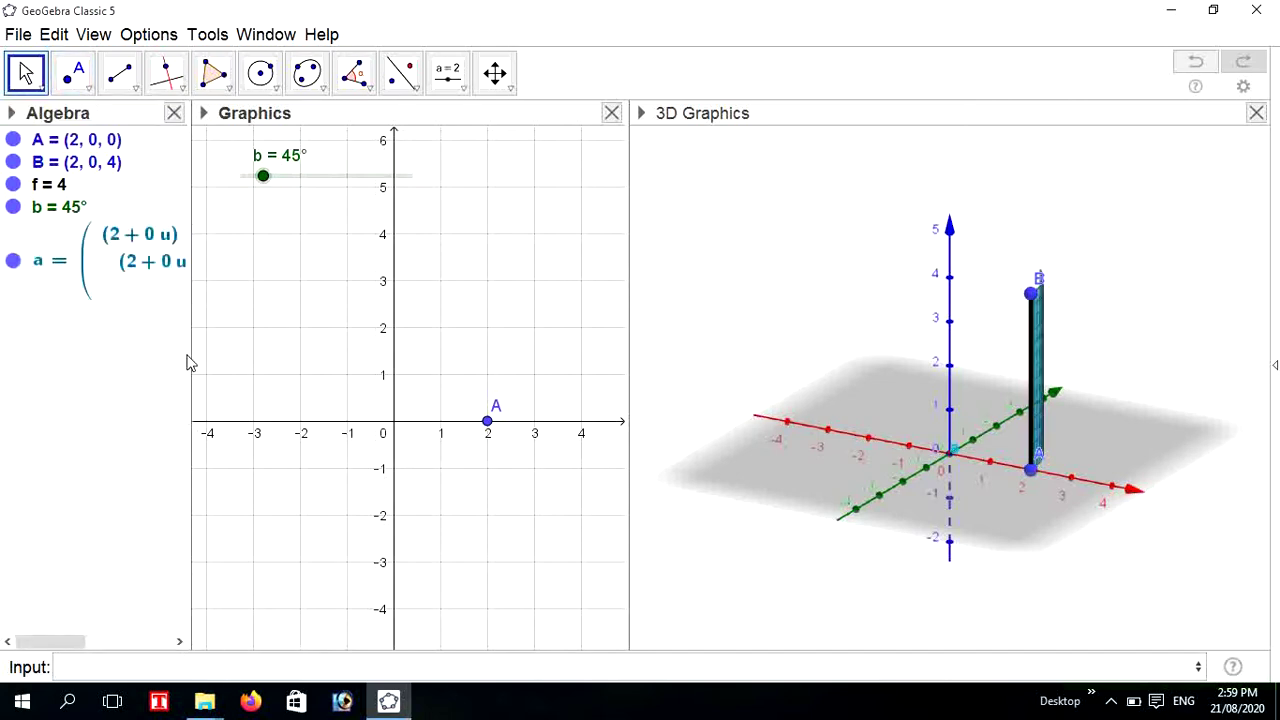
drag(192, 350, 294, 348)
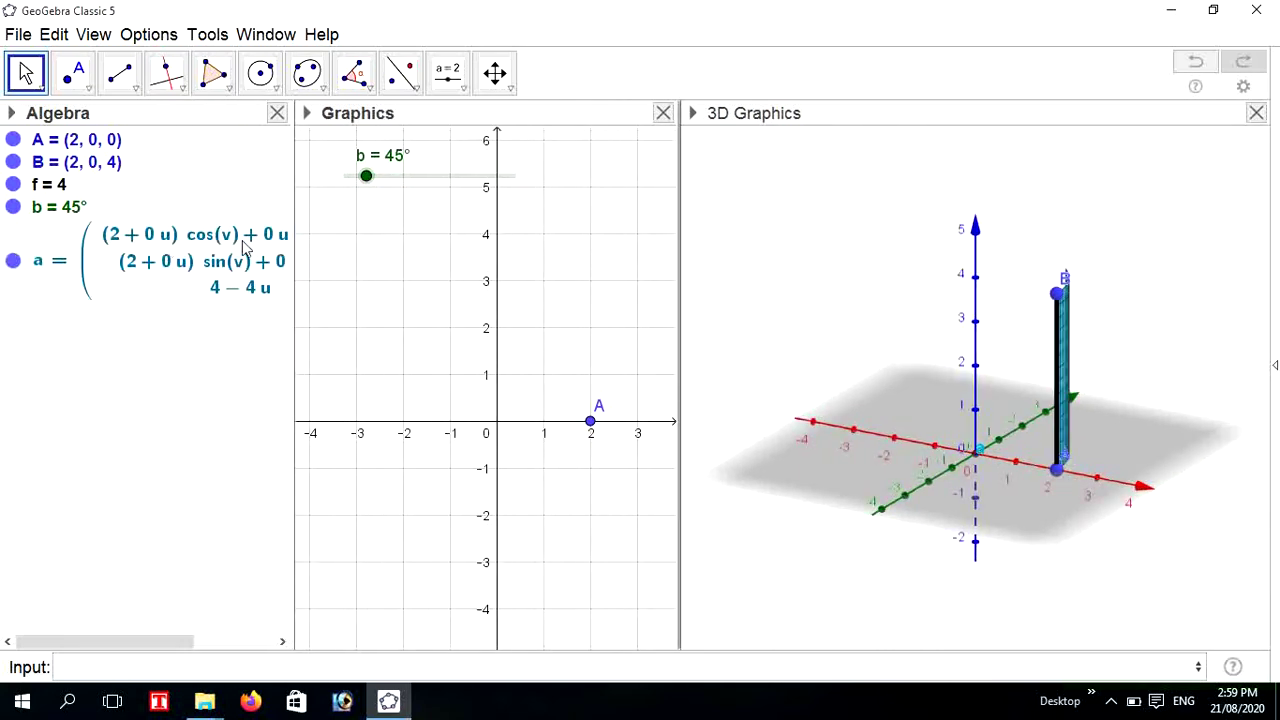
Widen the Algebra panel until the full surface formula shows
drag(313, 305, 390, 305)
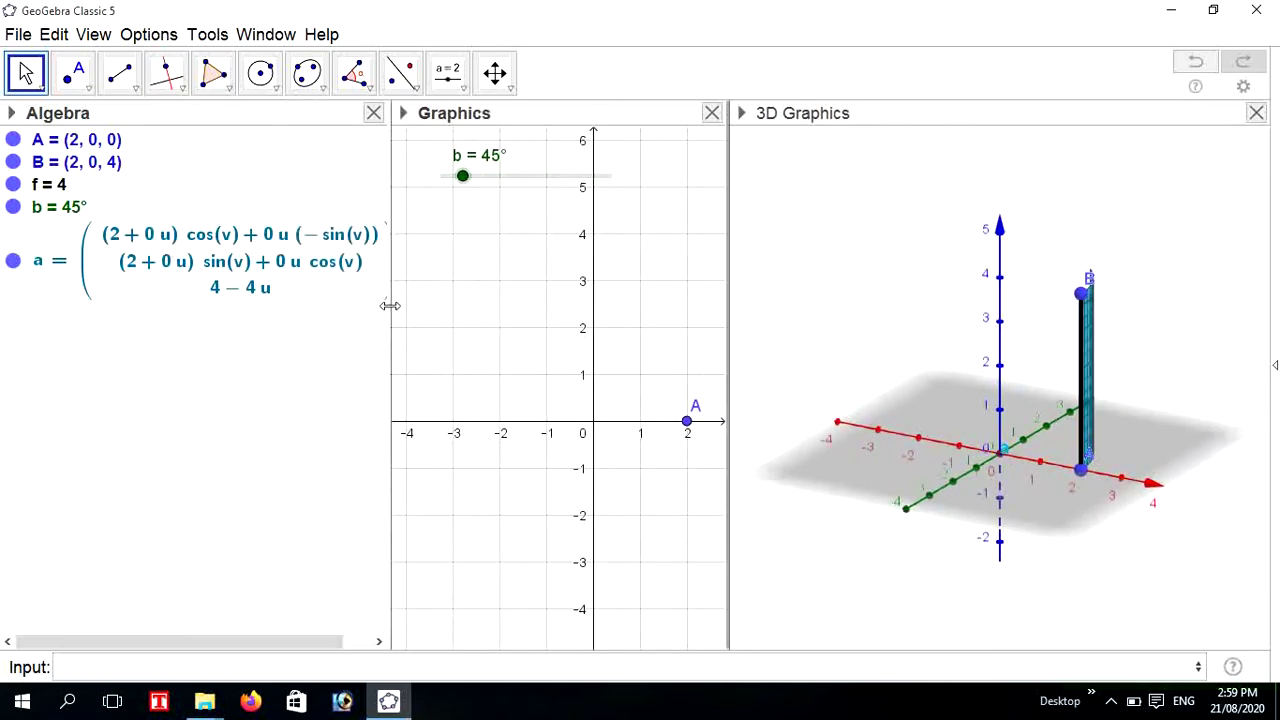
click(26, 74)
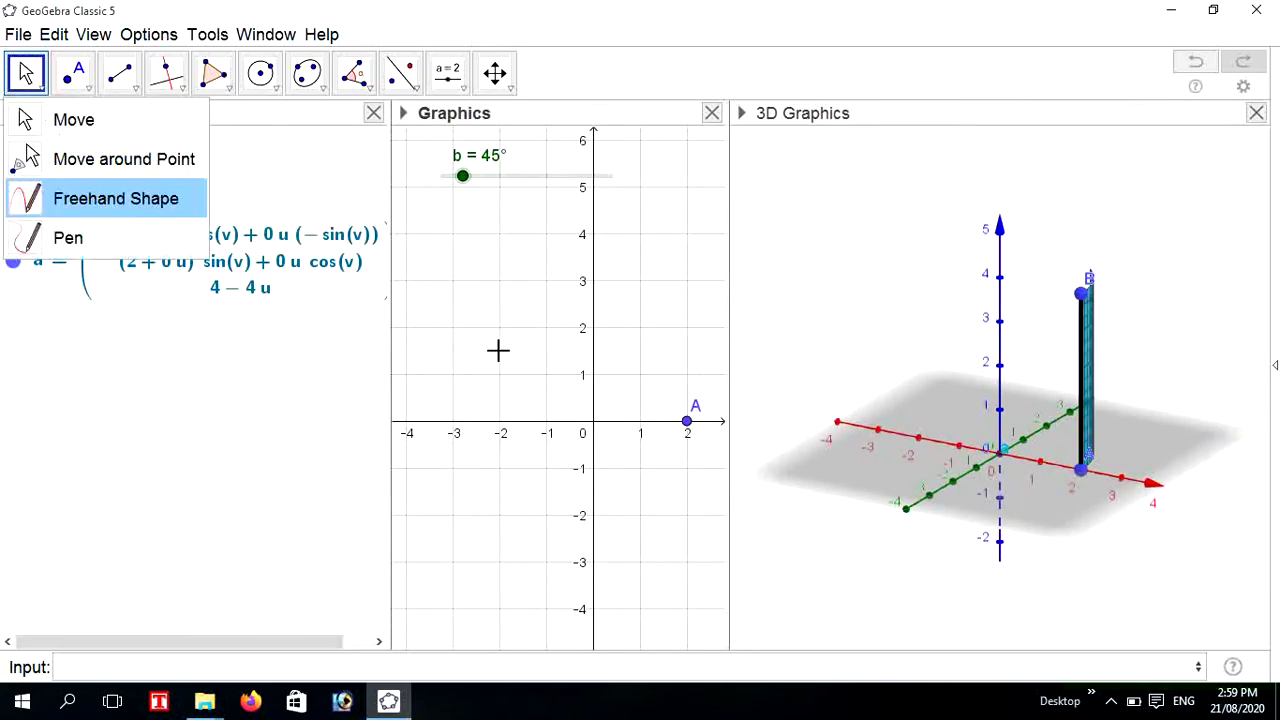
click(390, 325)
drag(390, 325, 429, 325)
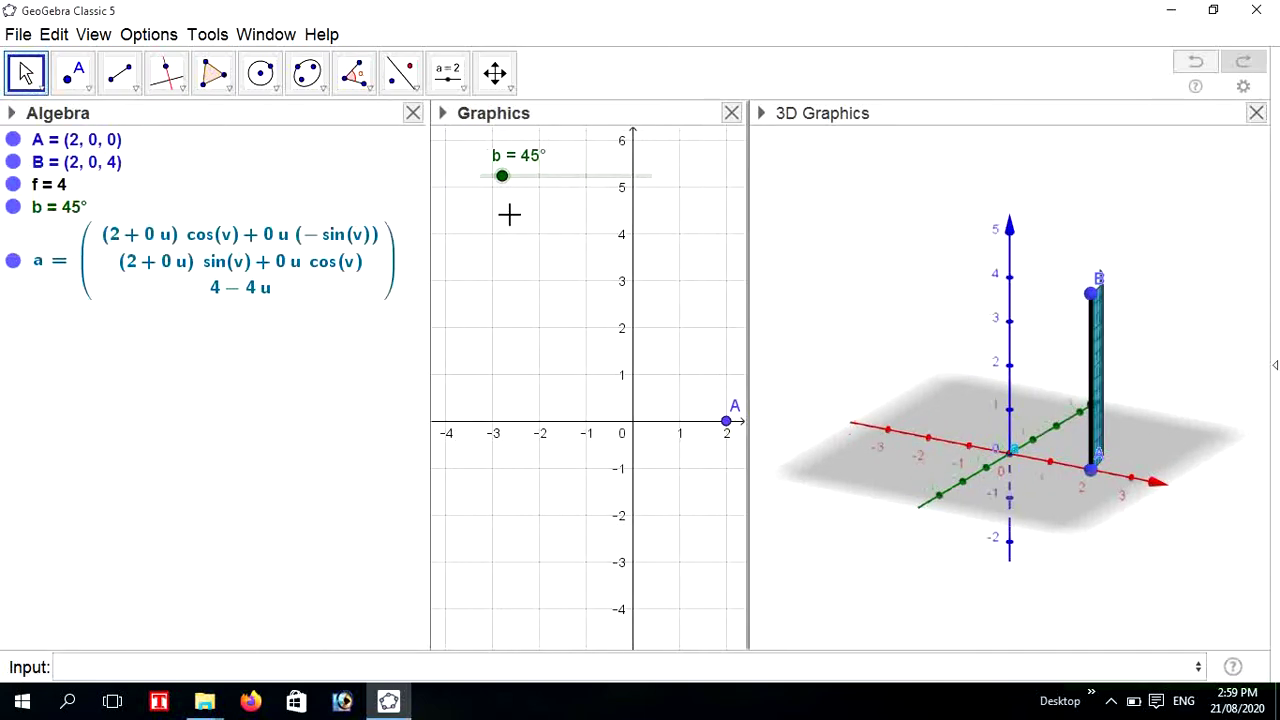
Drag slider b from 45° to 152° to sweep a wider arc
drag(502, 180, 557, 240)
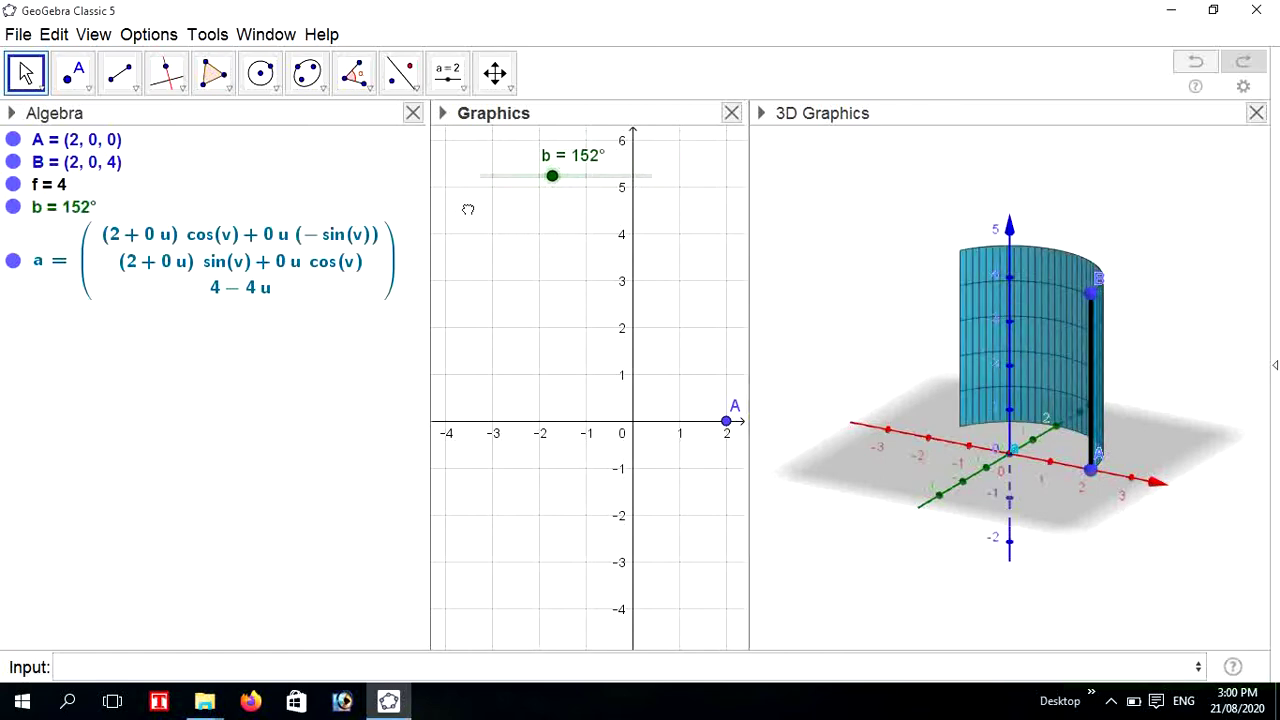
click(28, 75)
click(150, 450)
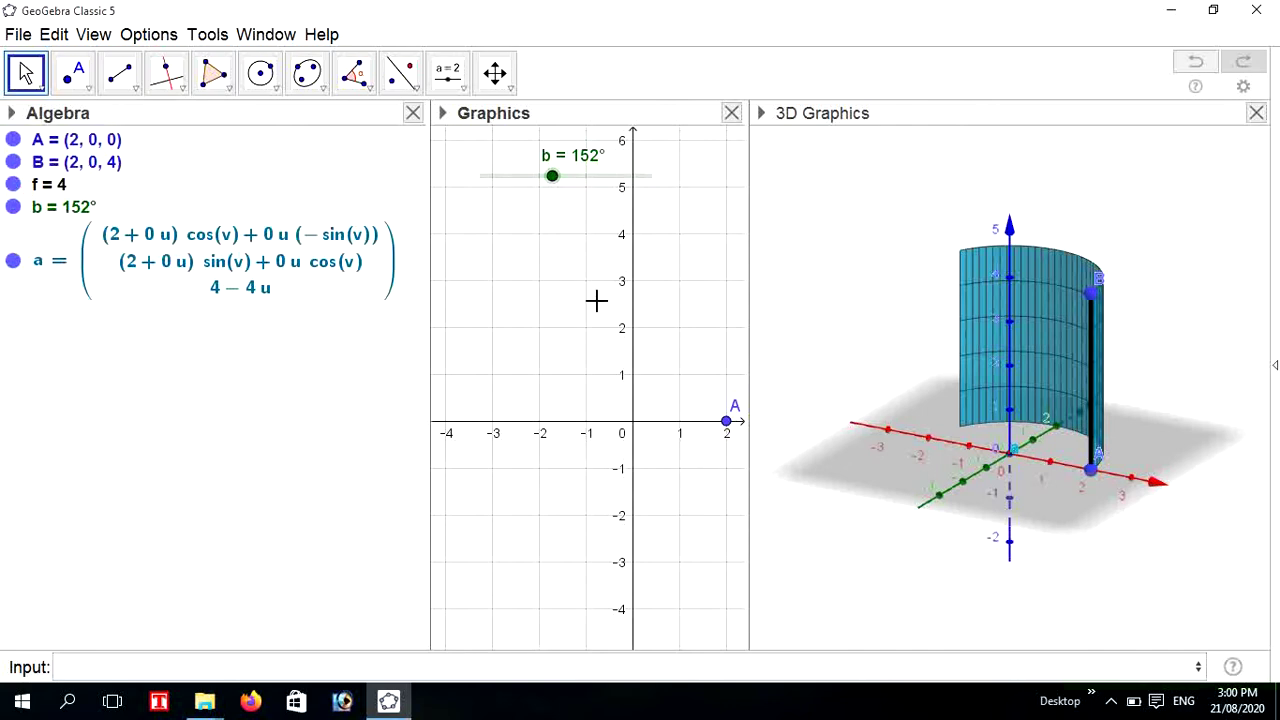
click(489, 290)
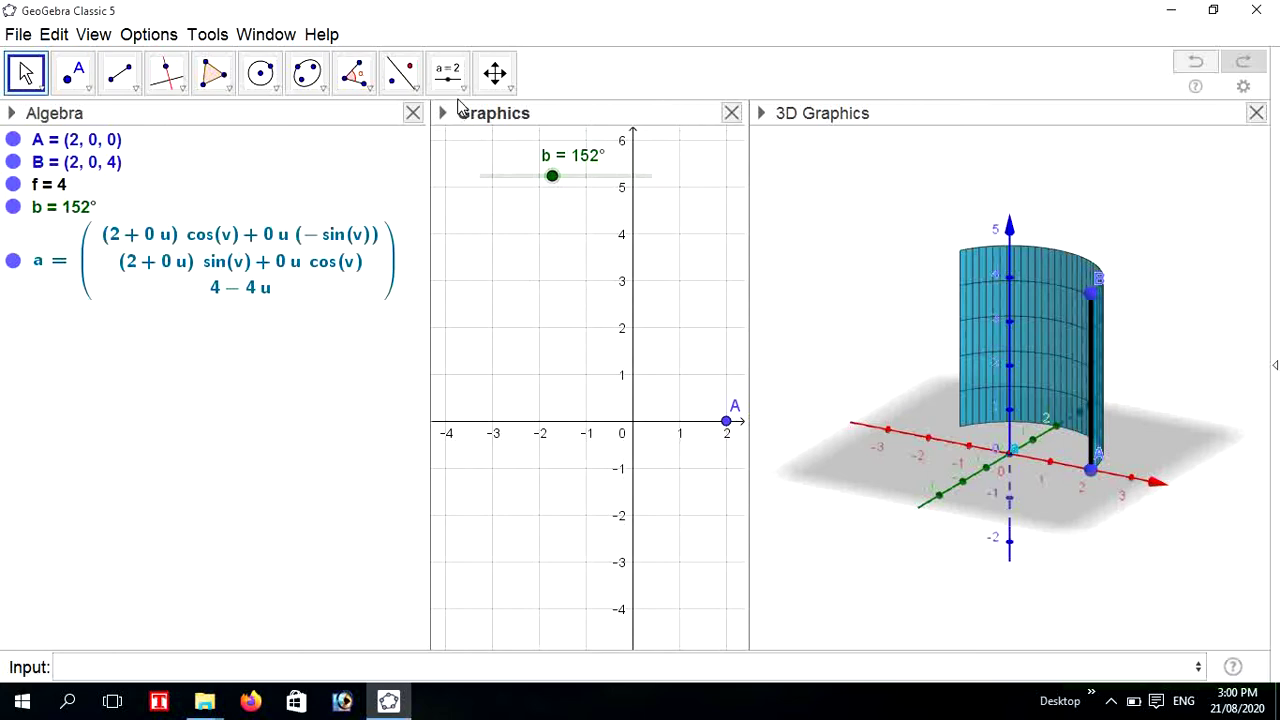
Create a Start button scripted startanimation(b) and press it to animate b to 341°
click(461, 90)
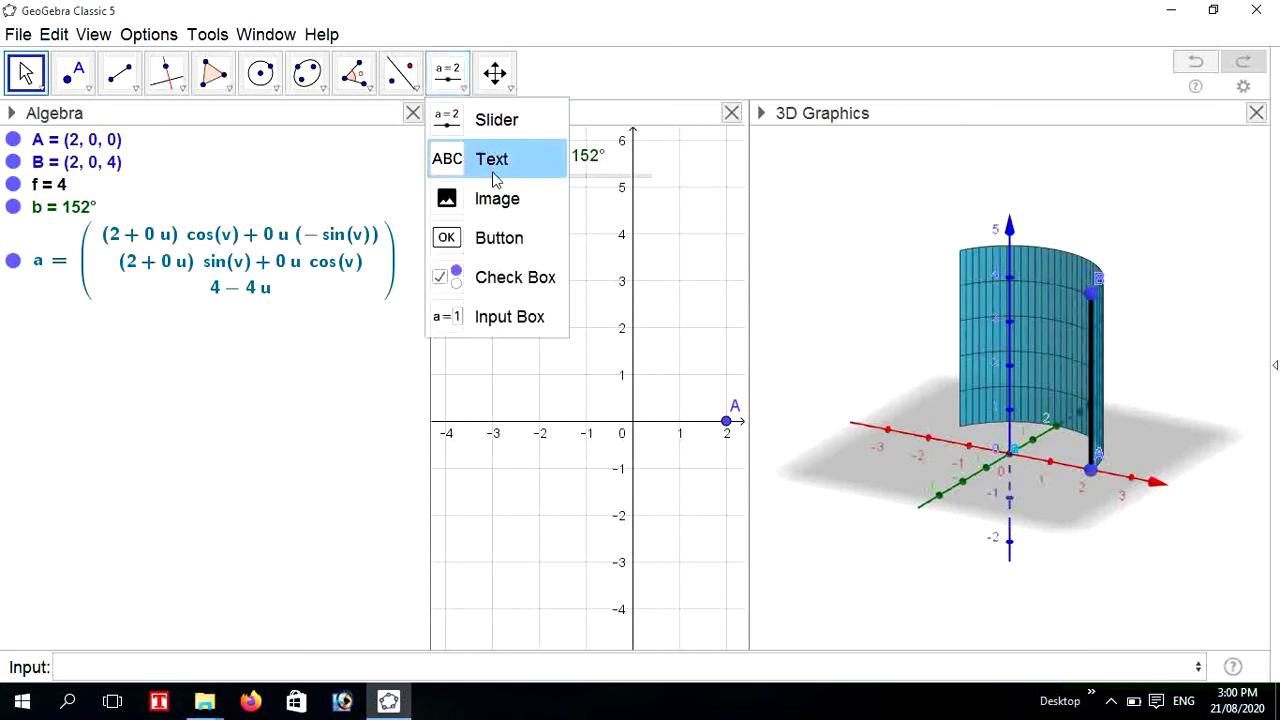
click(497, 240)
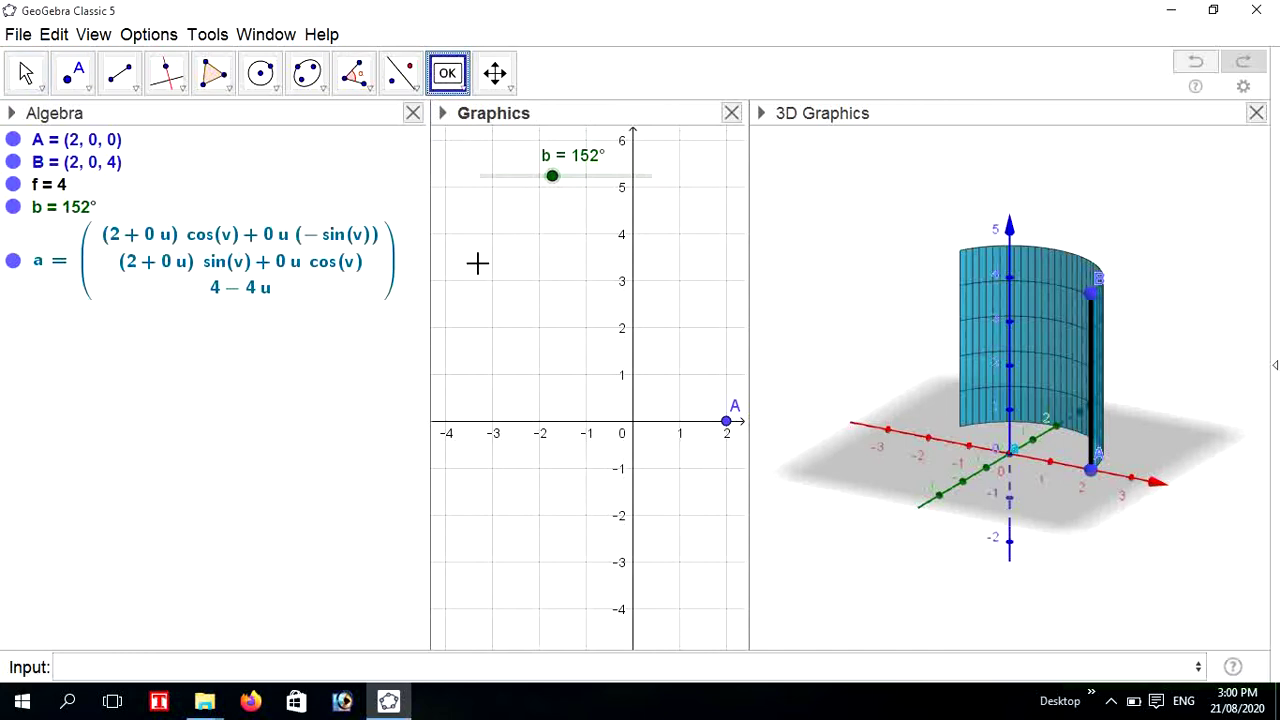
click(477, 263)
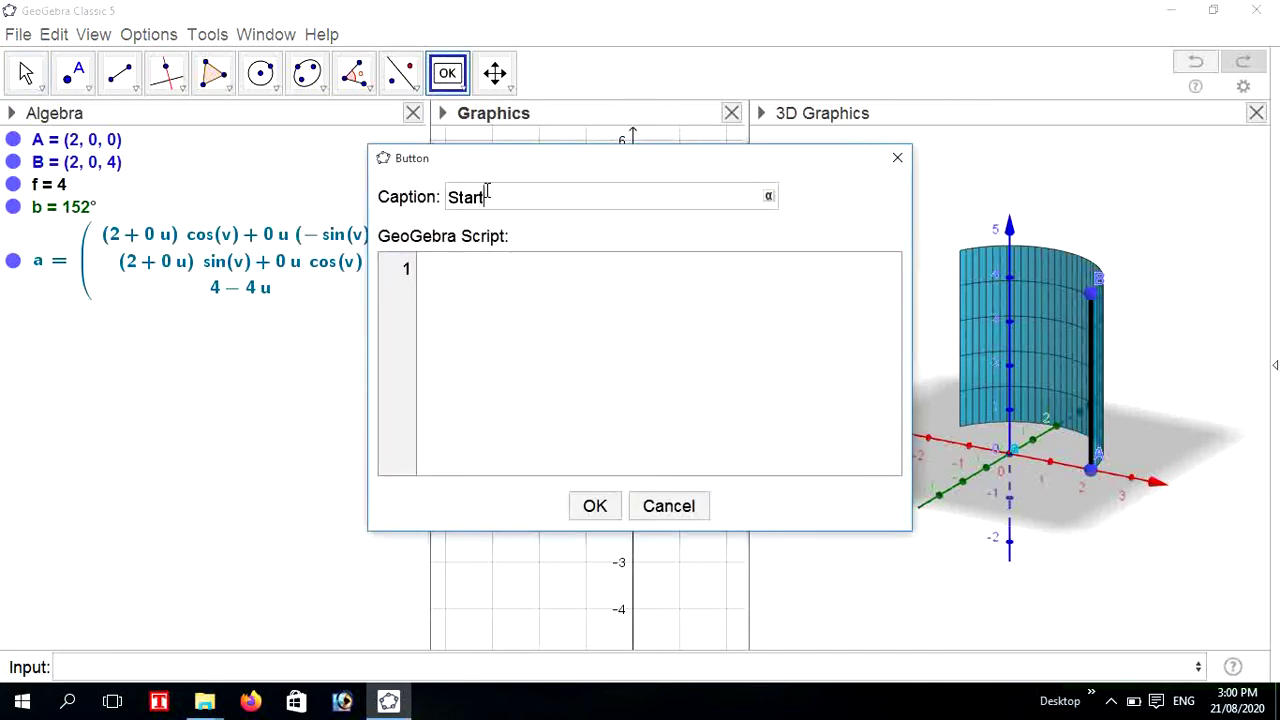
click(432, 264)
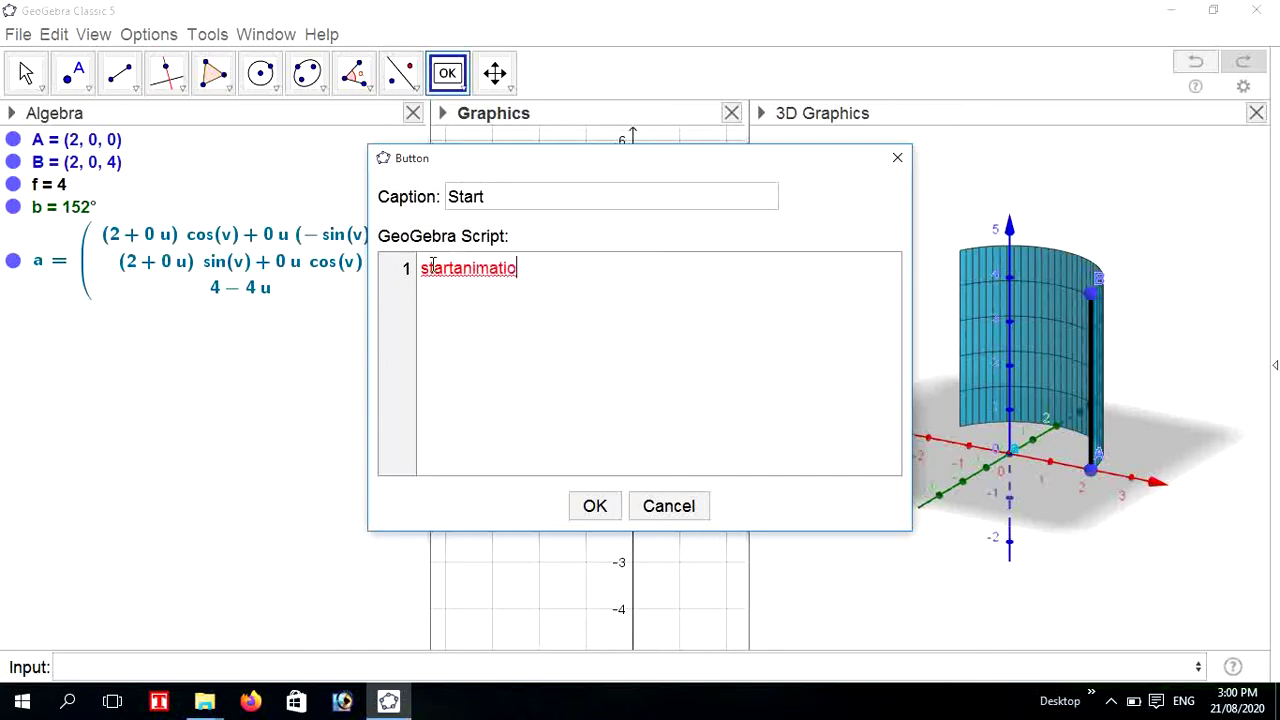
text(startanimation(b)
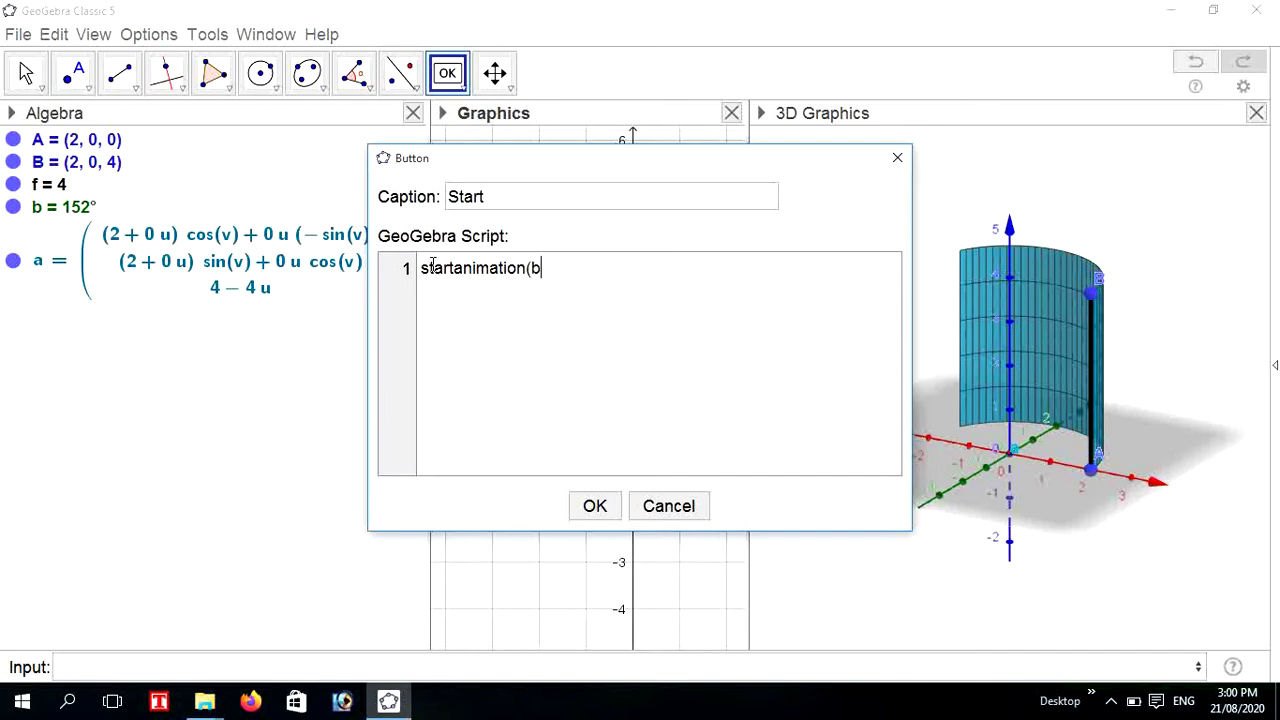
click(590, 505)
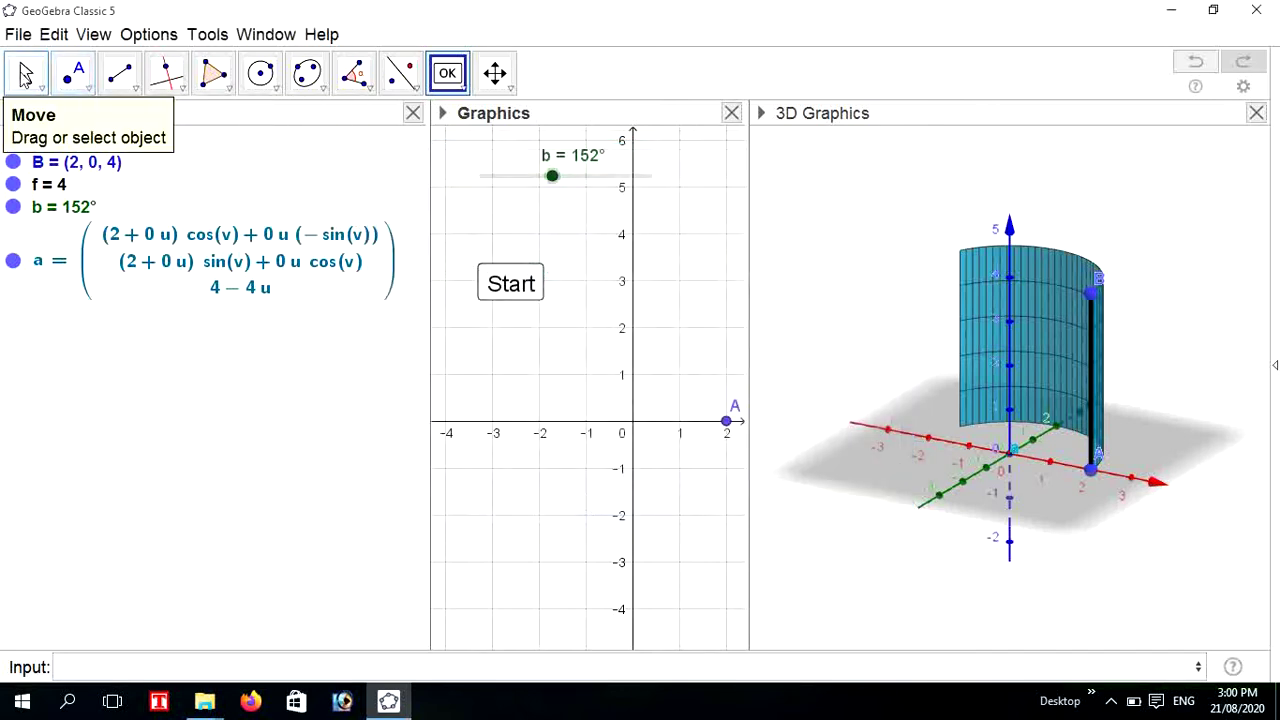
click(25, 72)
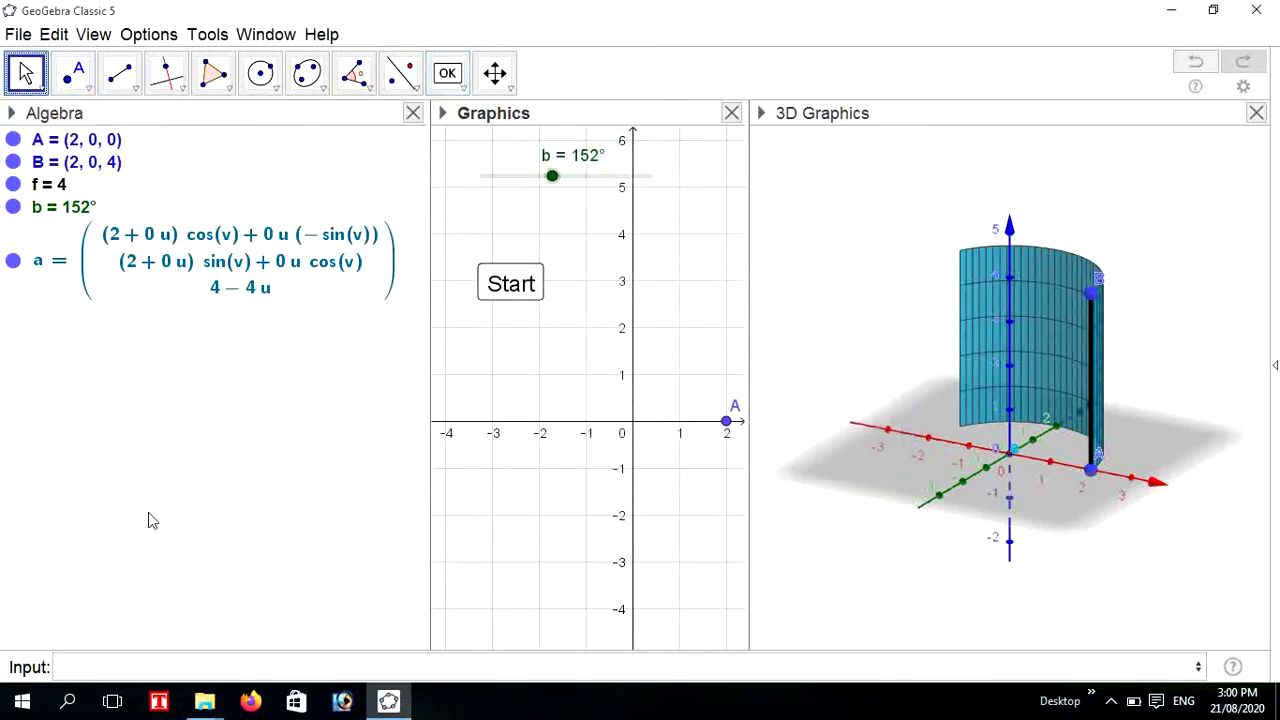
click(513, 287)
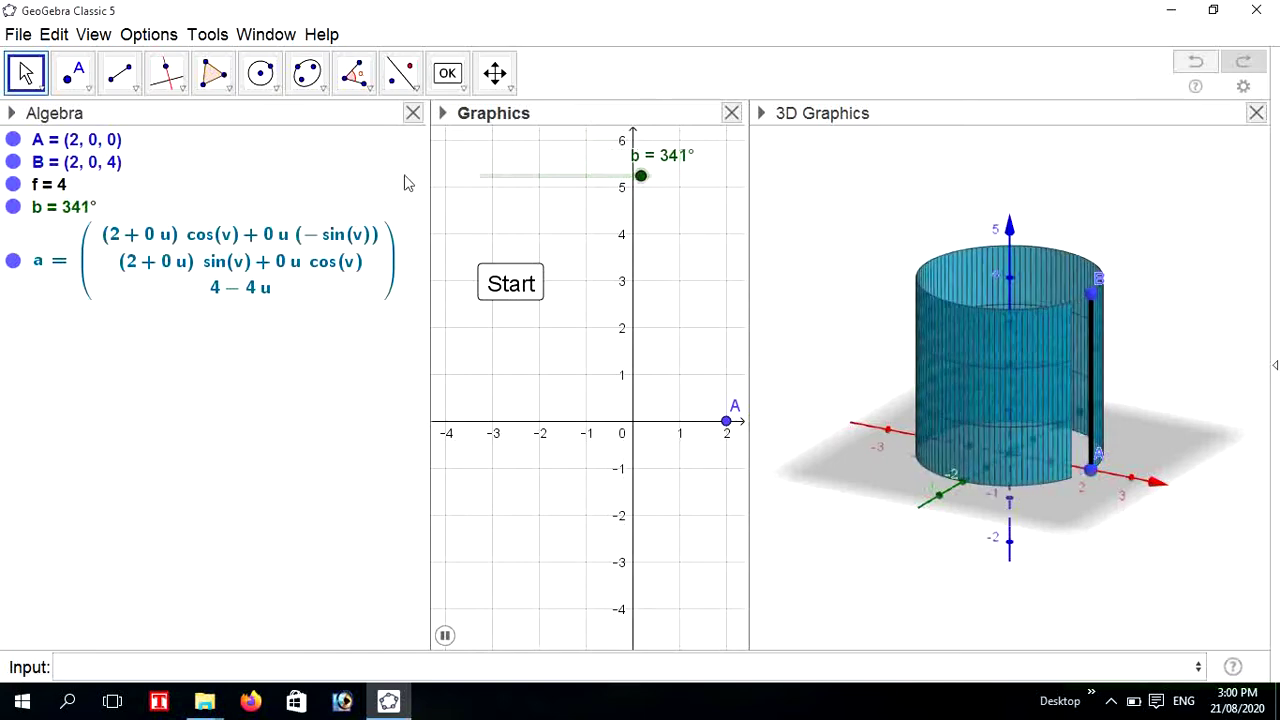
Add a button captioned 'Reset' with the script startanimation(false)
click(467, 87)
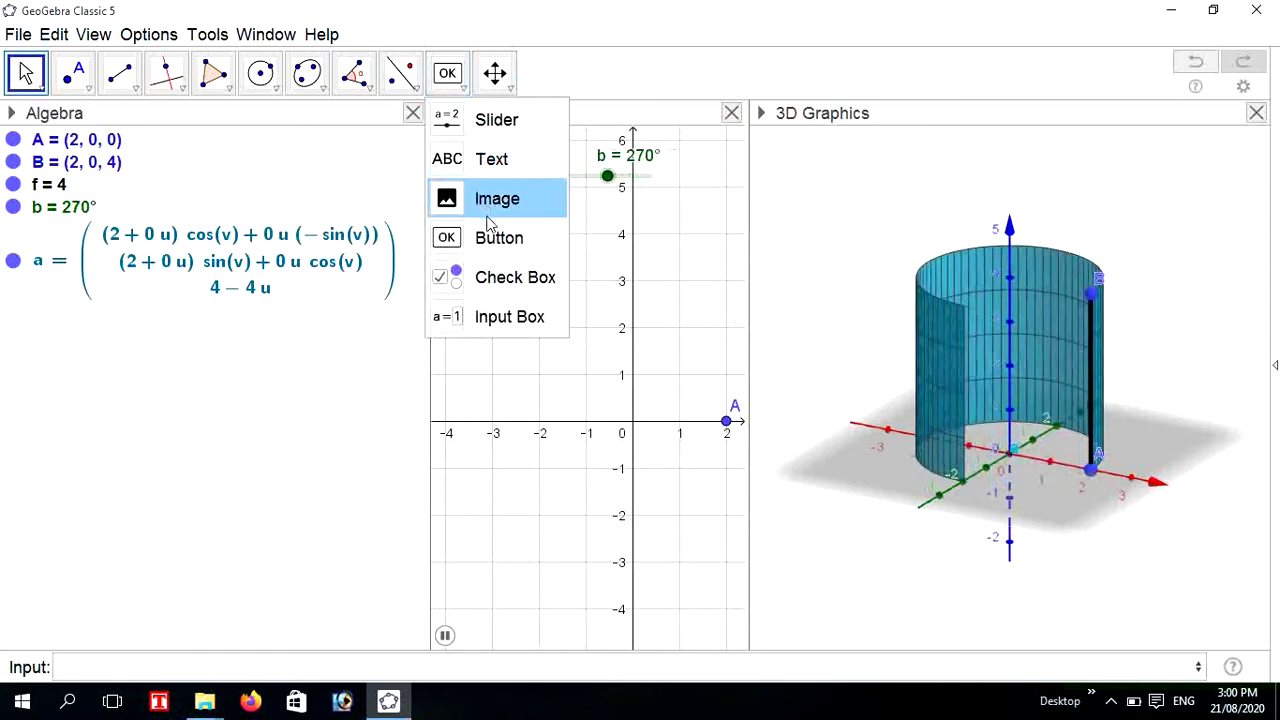
click(519, 236)
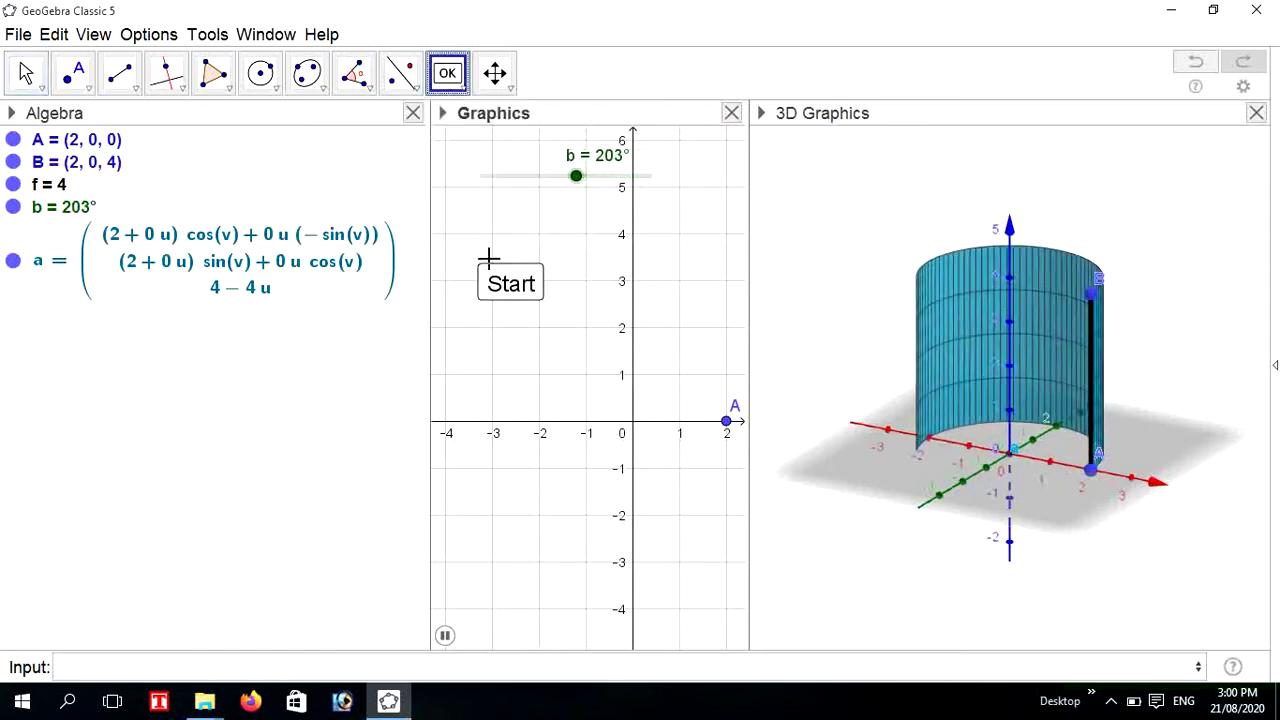
click(474, 311)
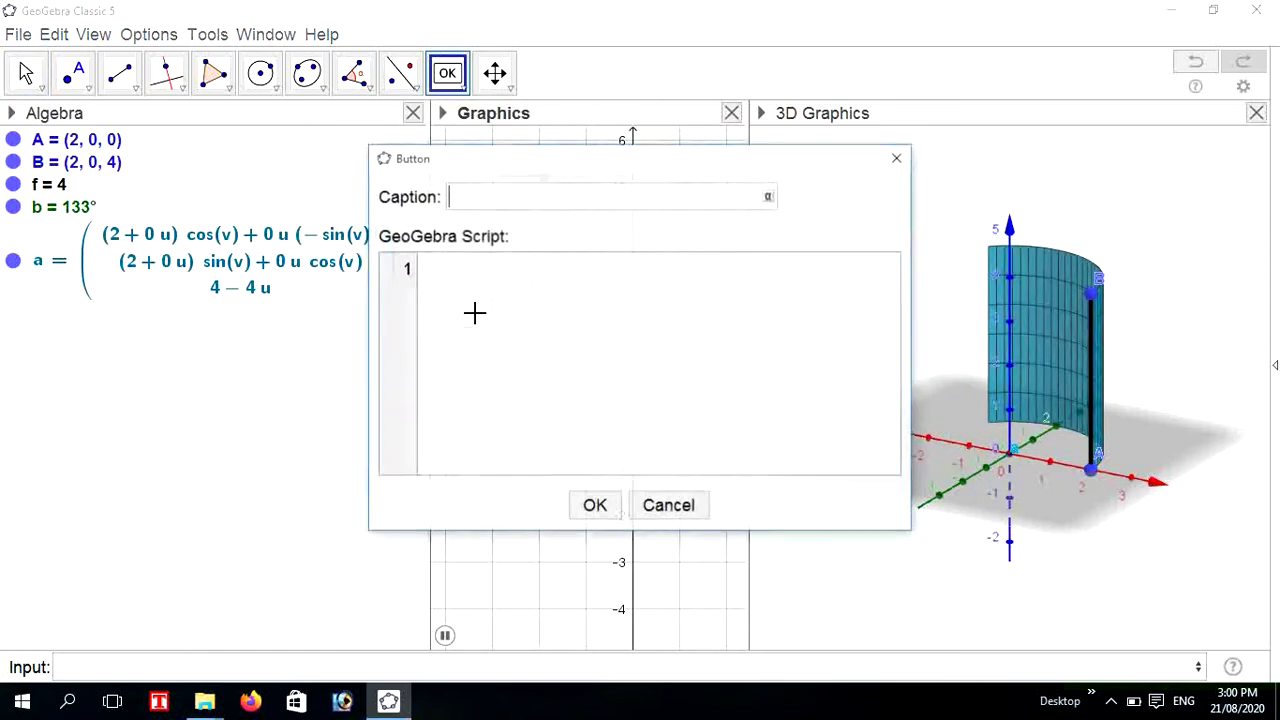
text(Reser)
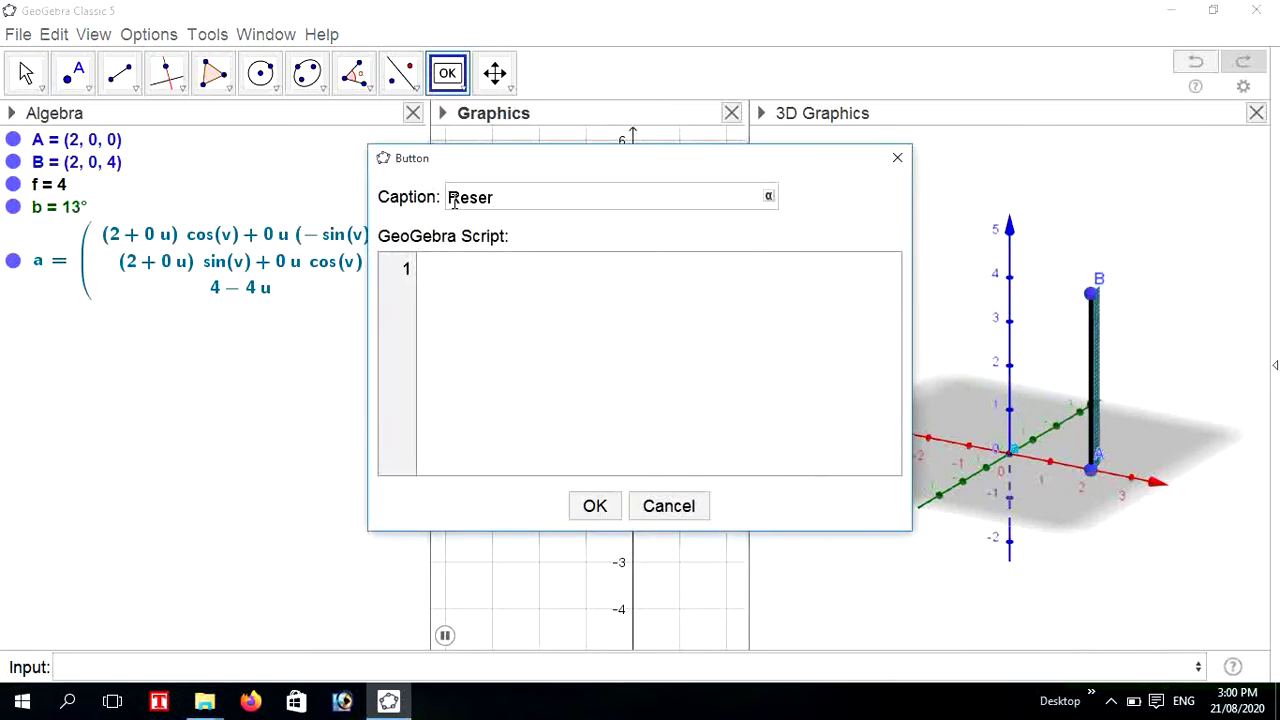
key(BackSpace)
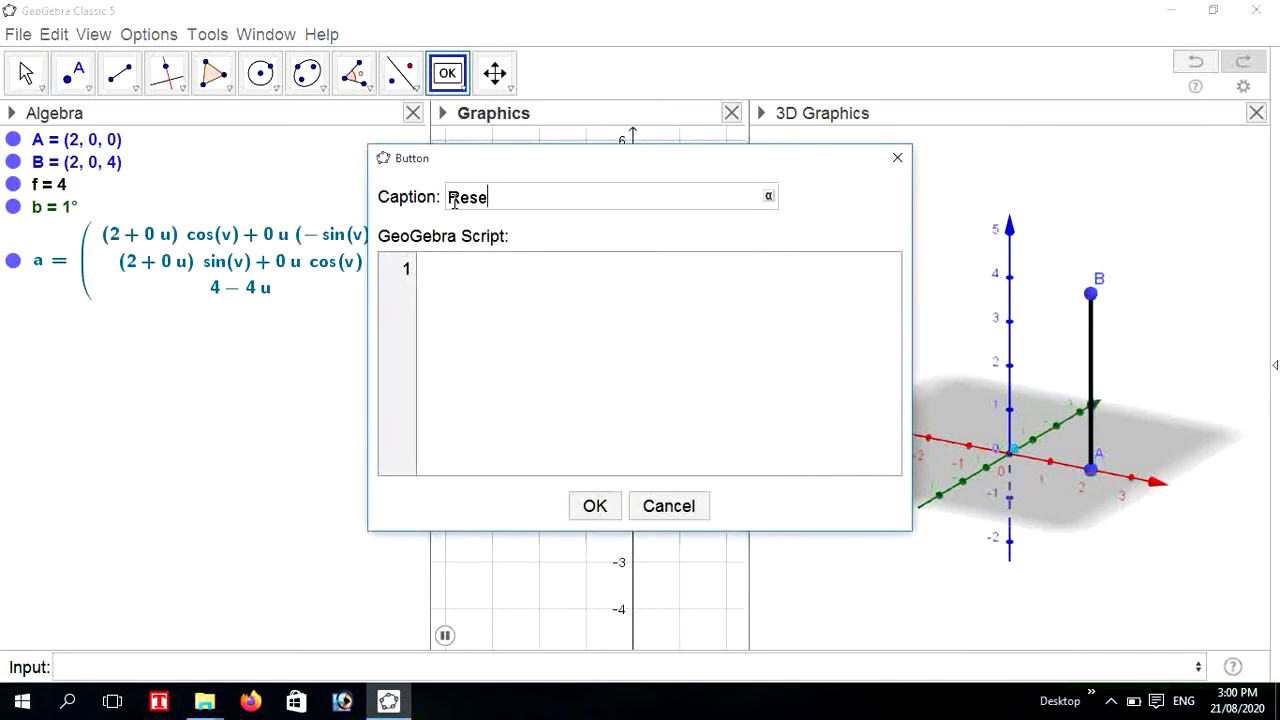
text(t)
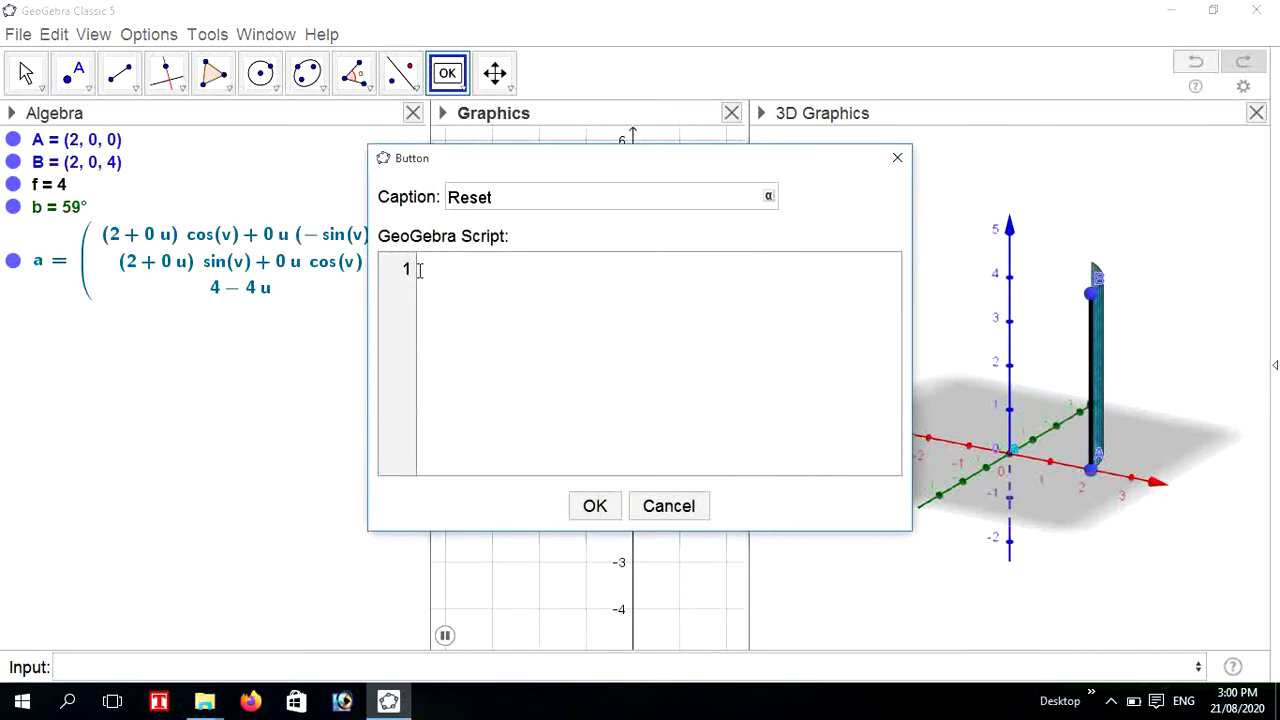
click(420, 269)
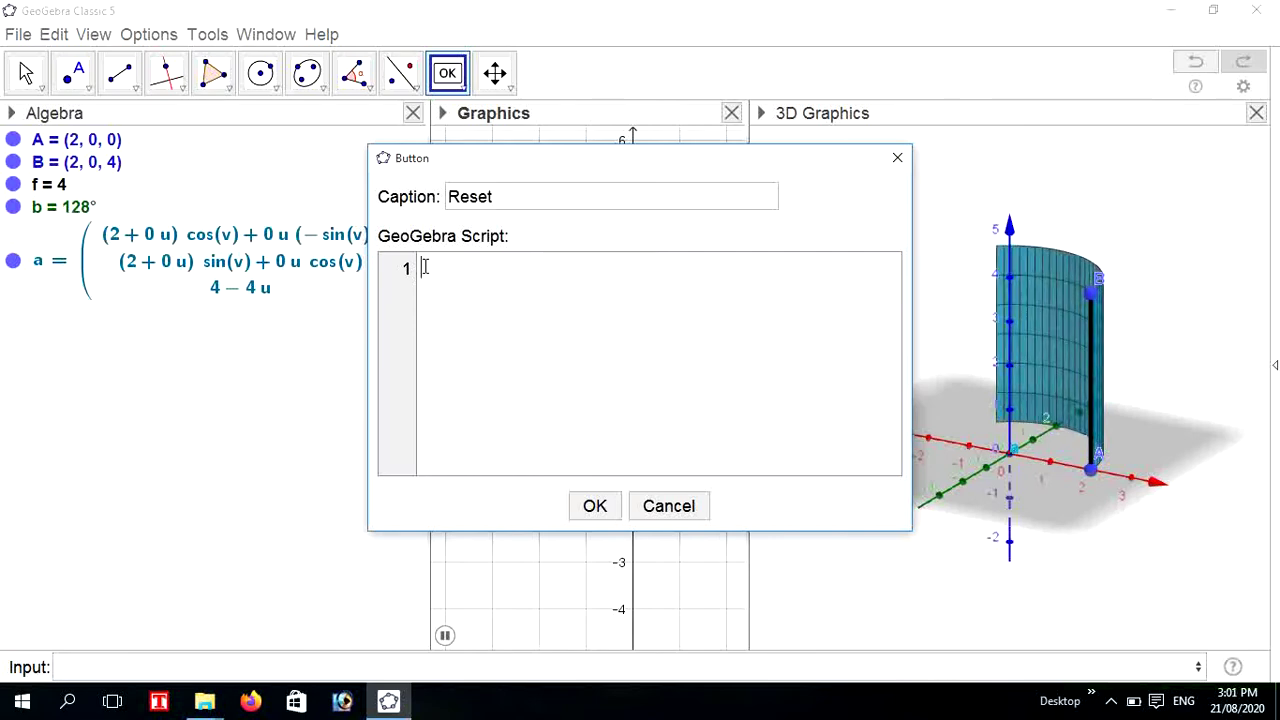
text(starta)
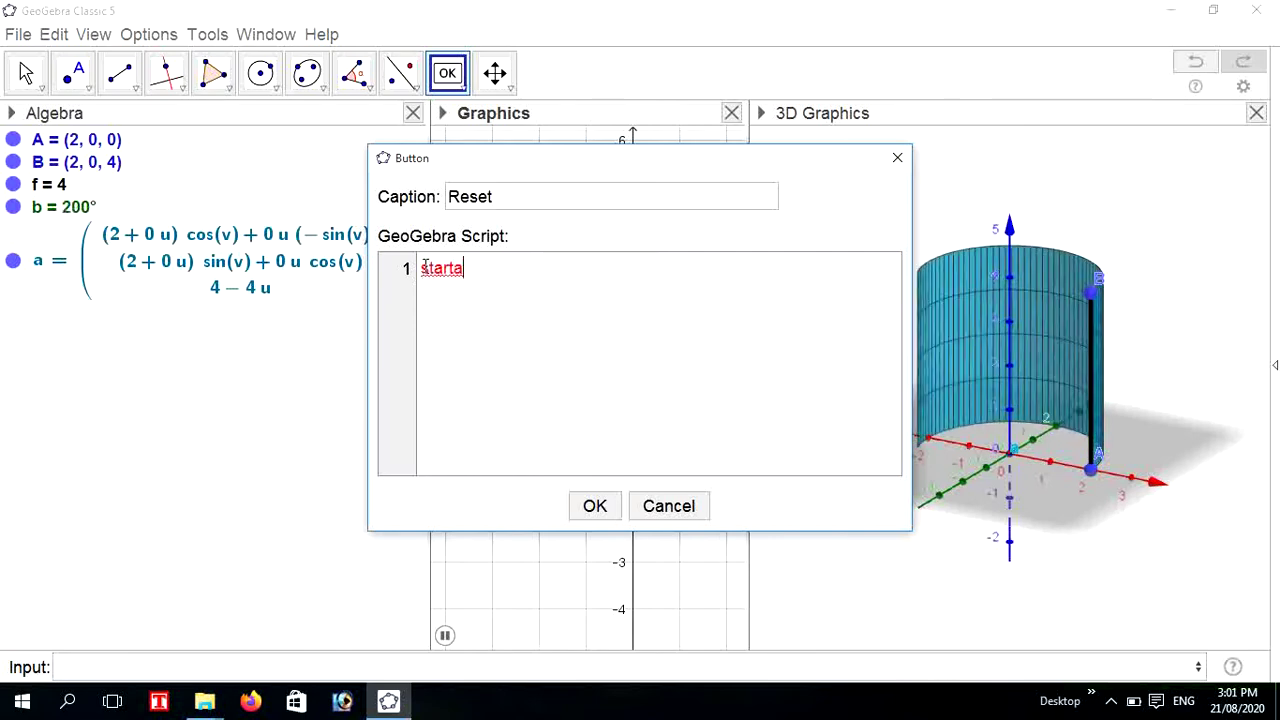
text(nimation)
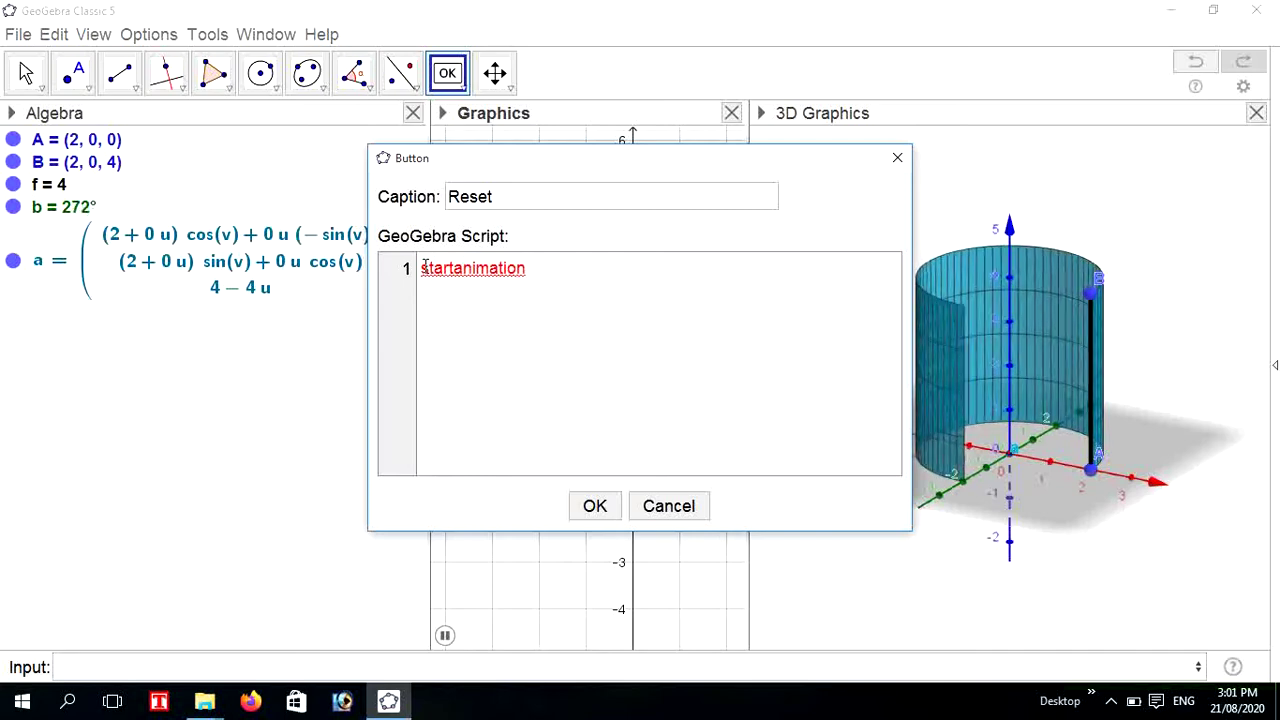
text((fal)
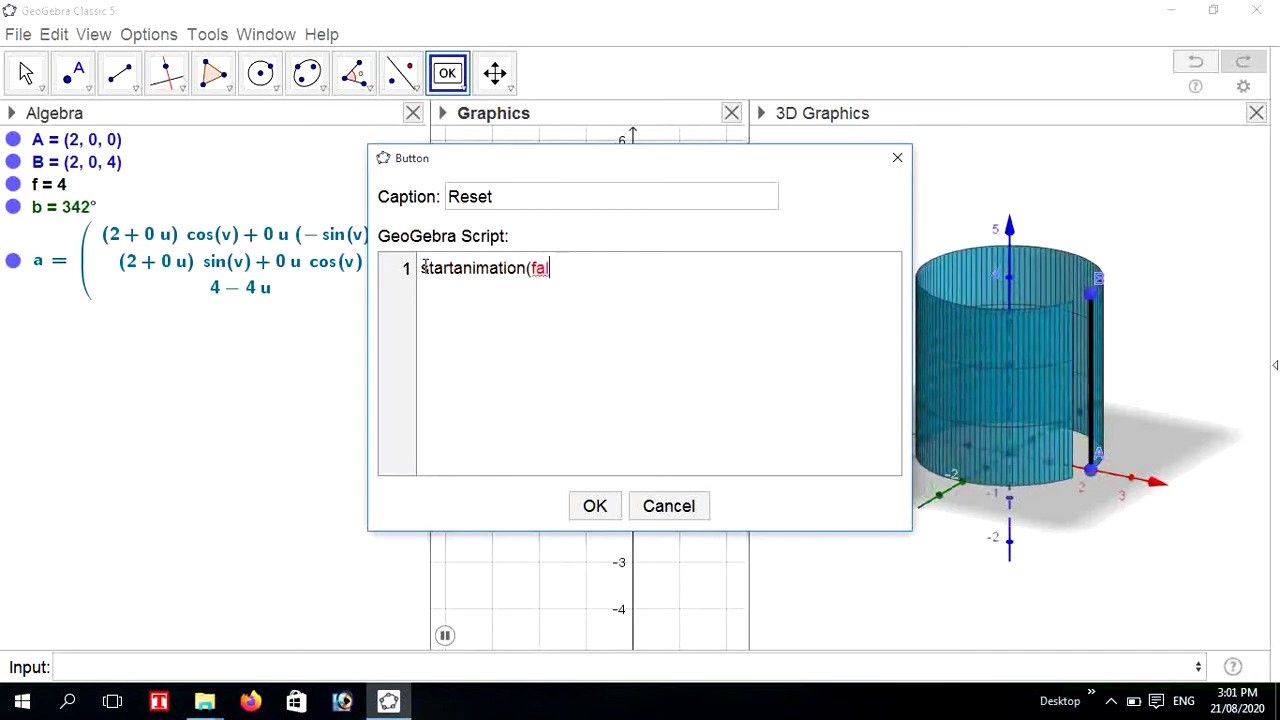
text(se))
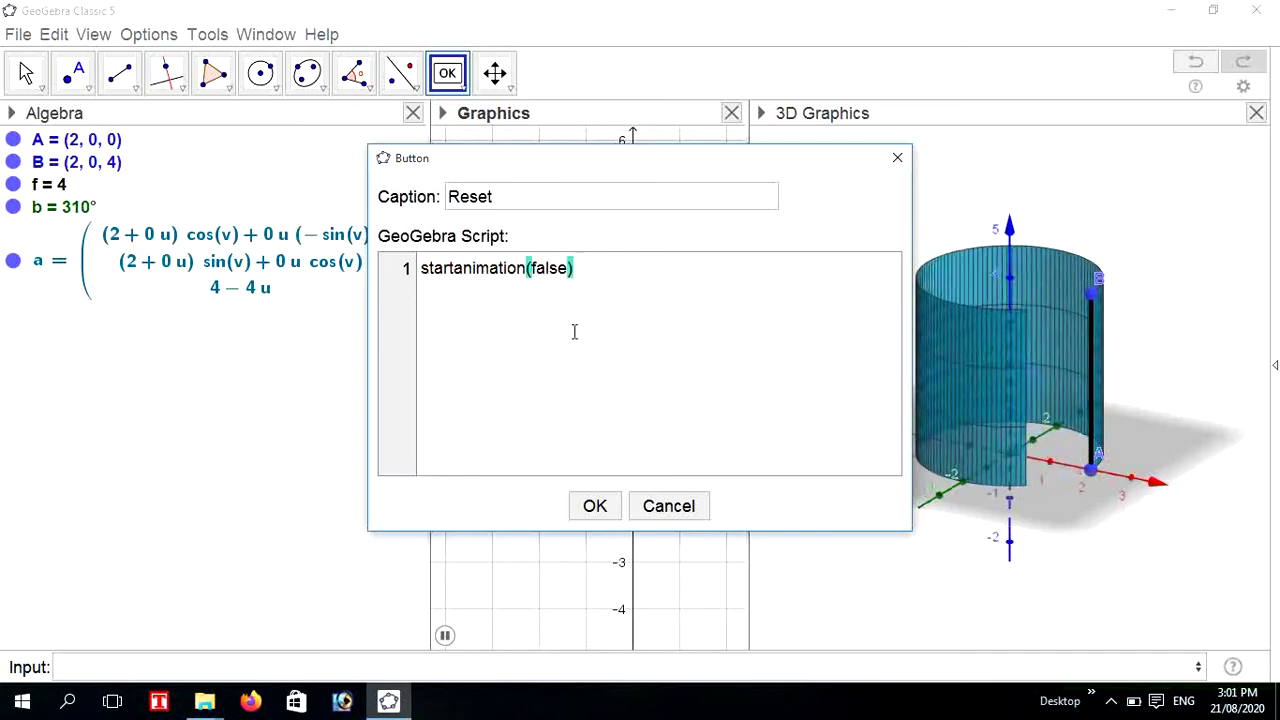
click(593, 506)
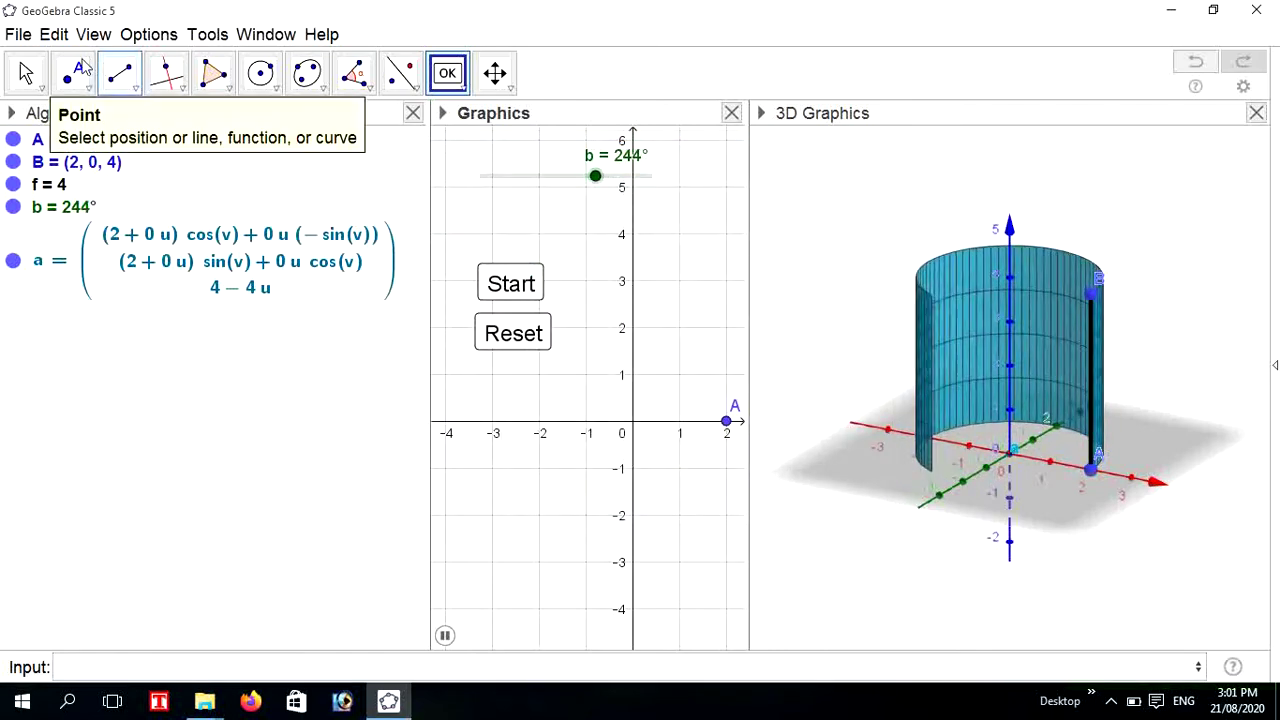
Press Reset to pause b at 49°, Start to resume, then narrow the Algebra panel
click(25, 76)
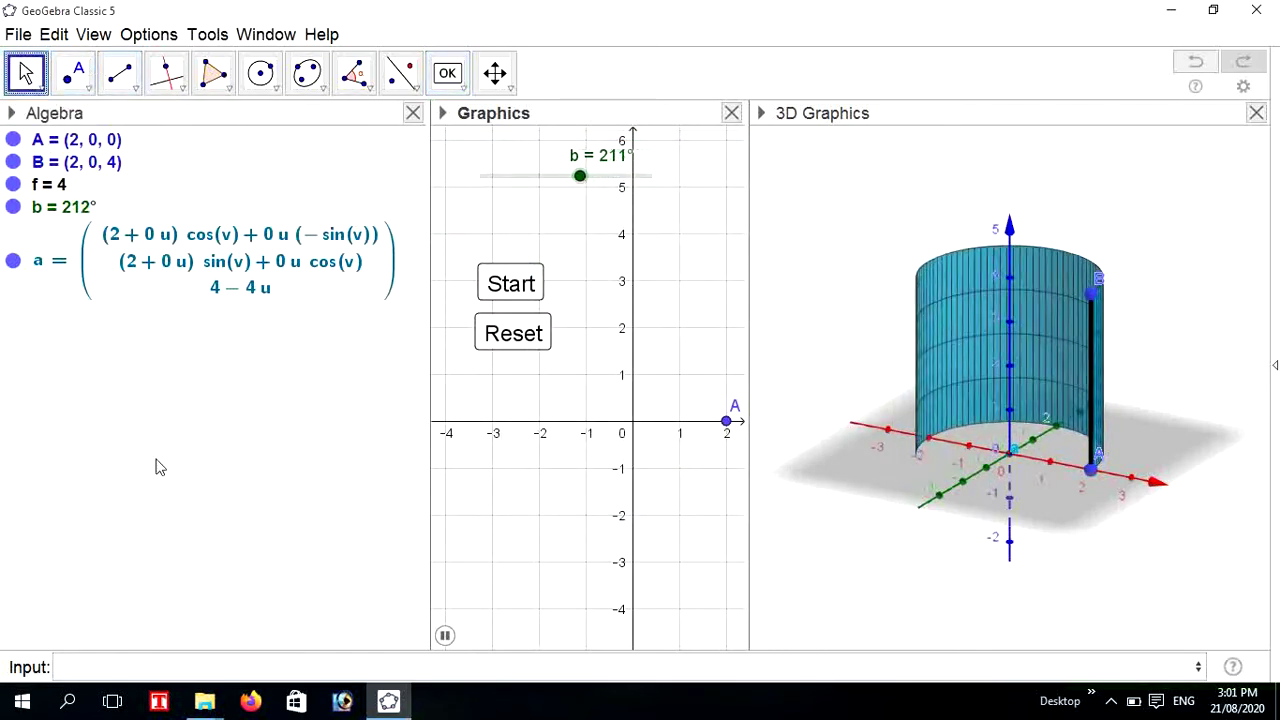
click(507, 337)
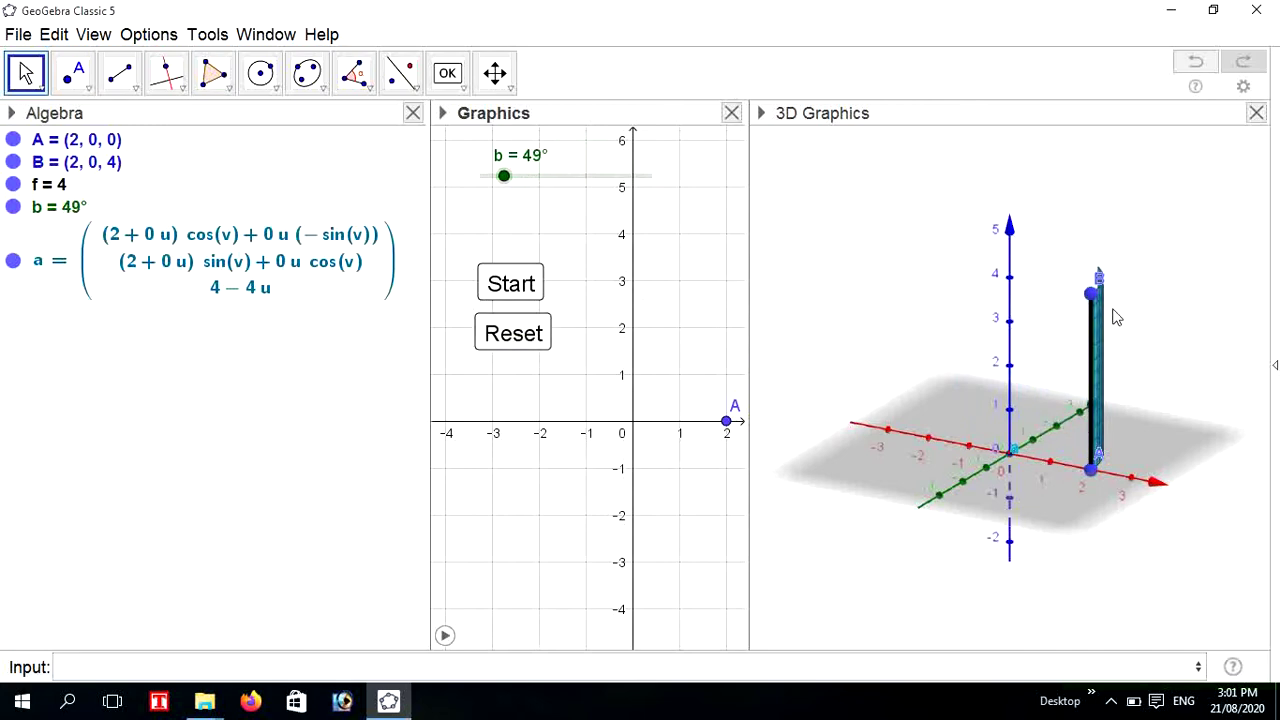
click(510, 285)
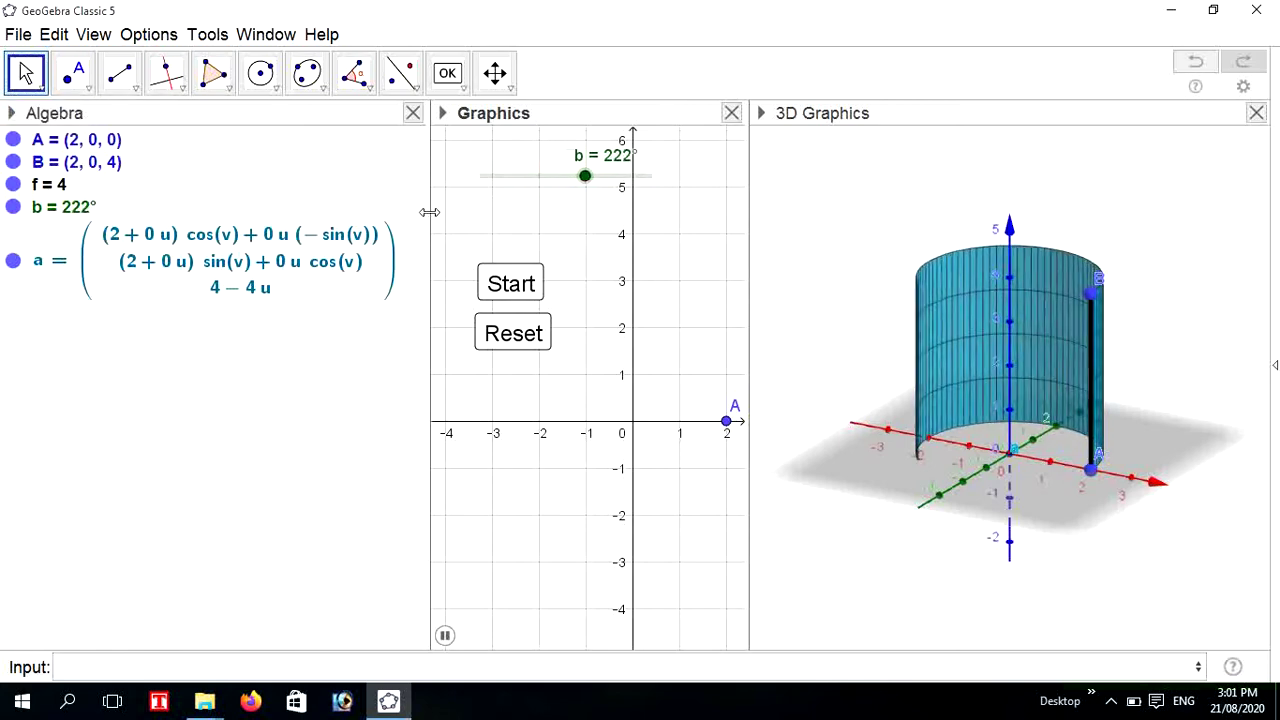
drag(429, 212, 394, 217)
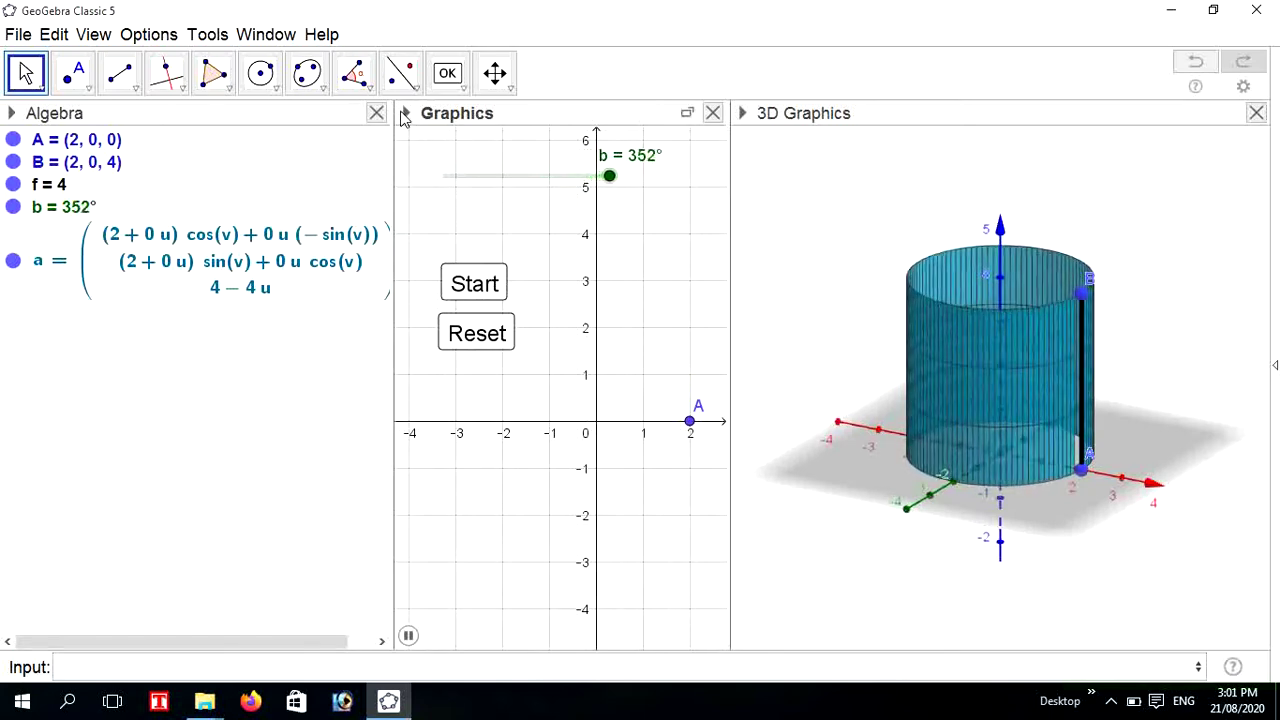
Hide the axes and grid in the 2D Graphics view
click(405, 114)
click(411, 140)
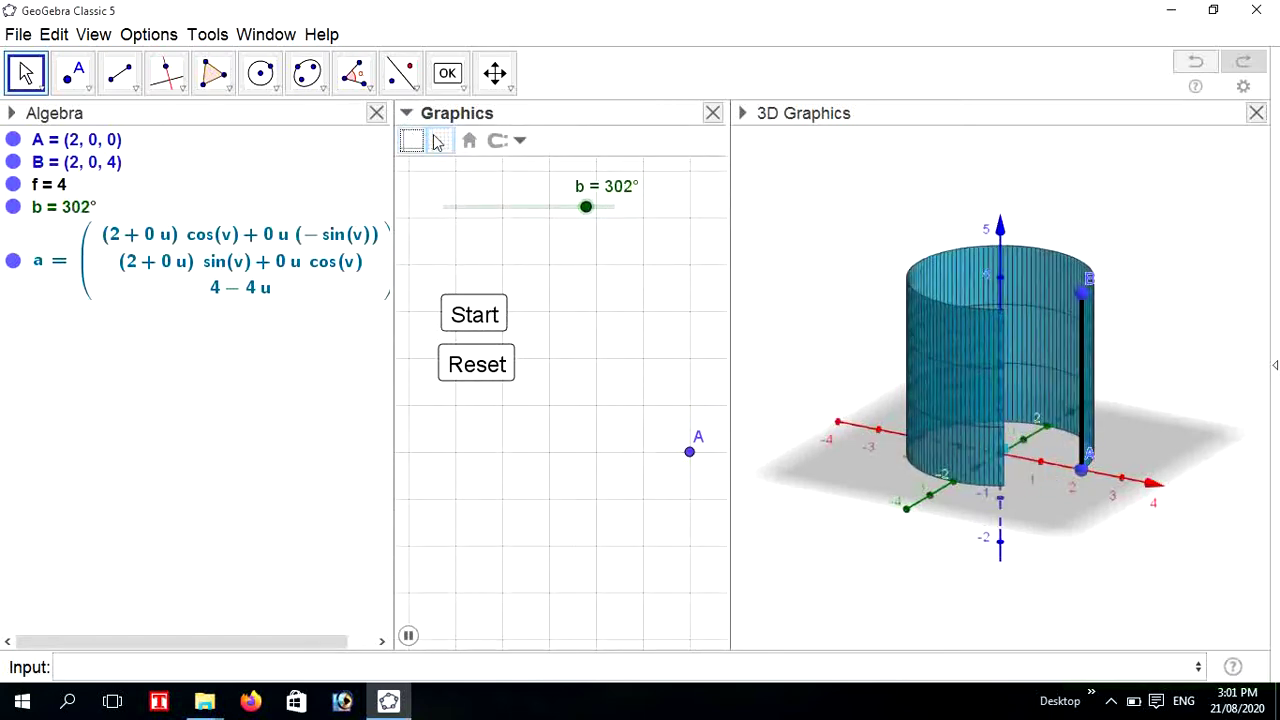
click(437, 141)
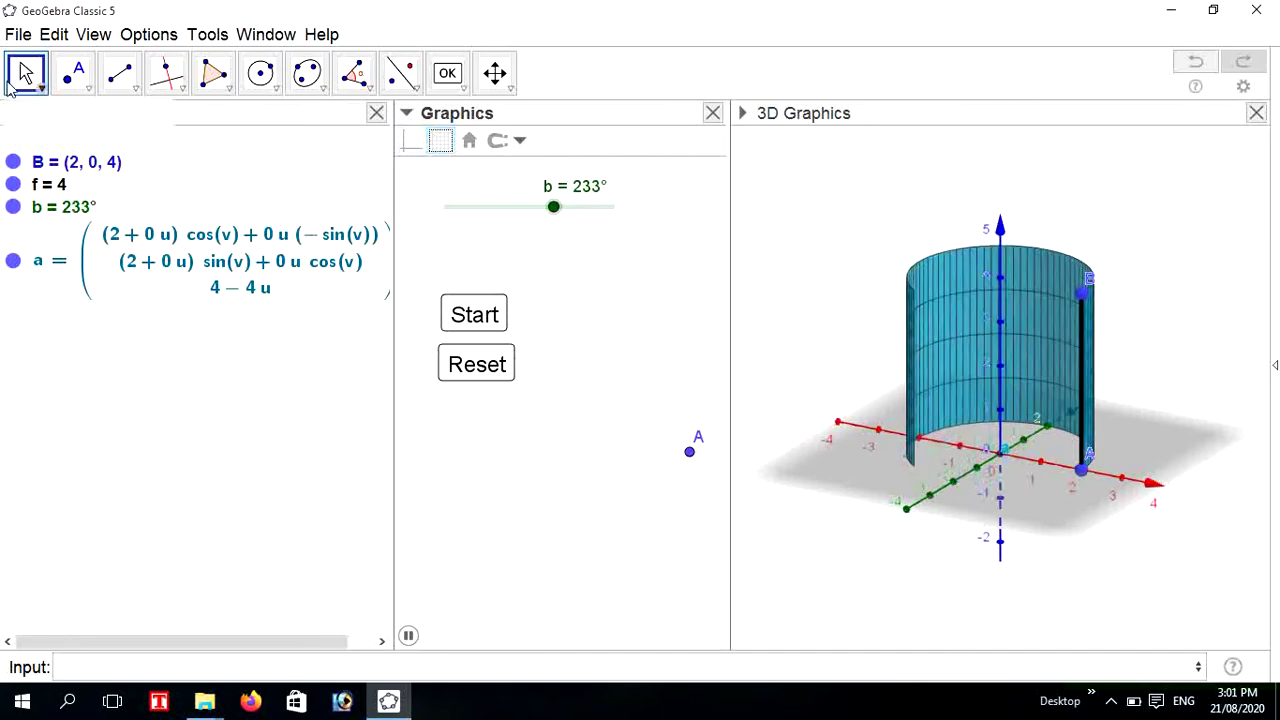
Make the Start button's caption green
click(475, 322)
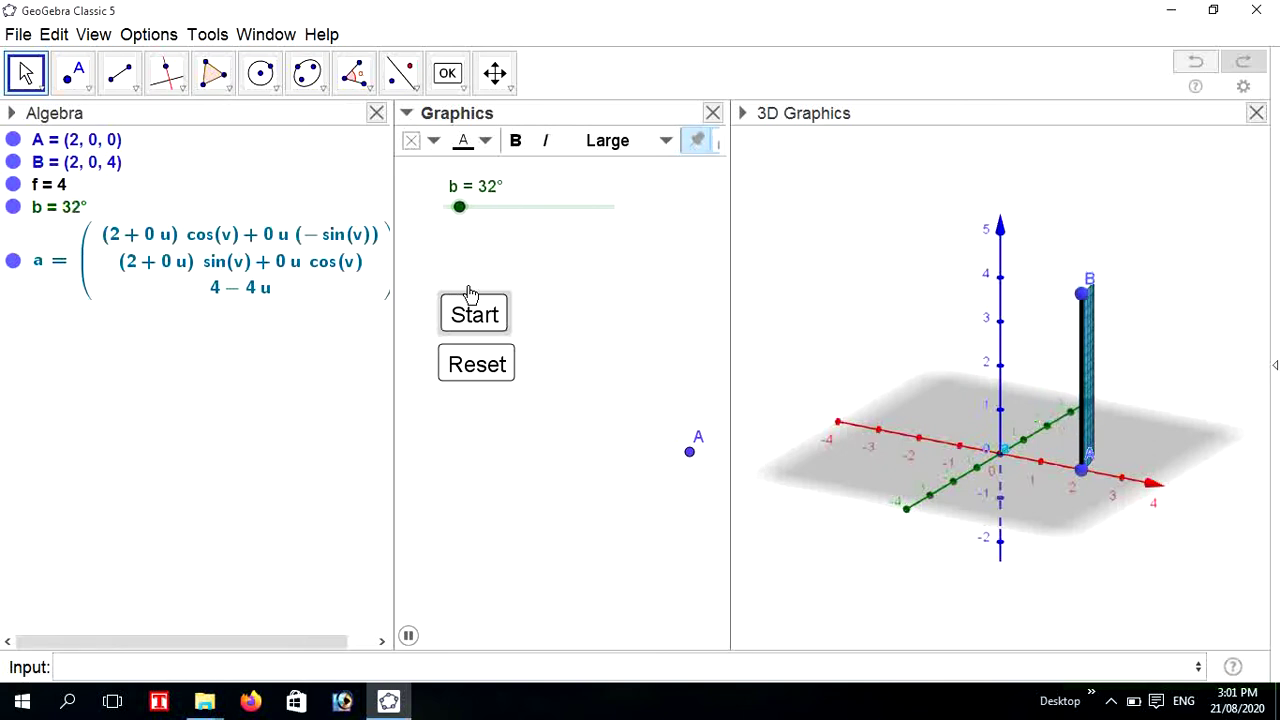
click(485, 142)
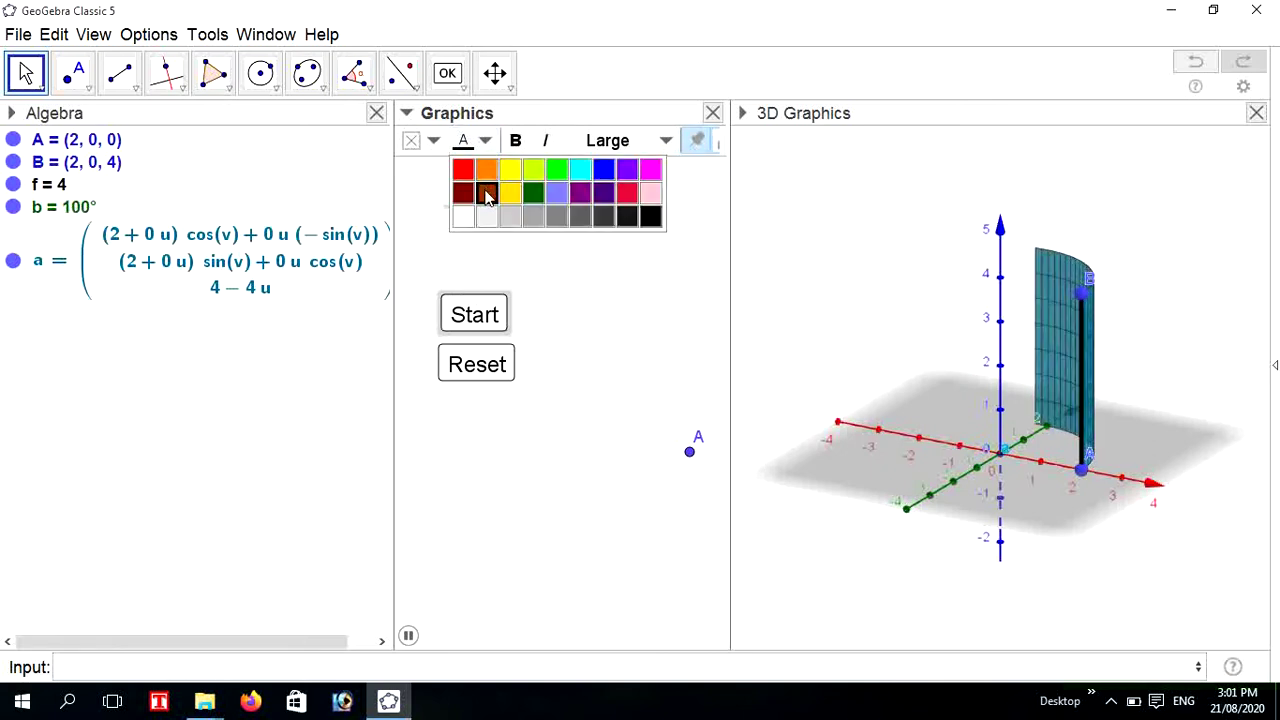
click(557, 169)
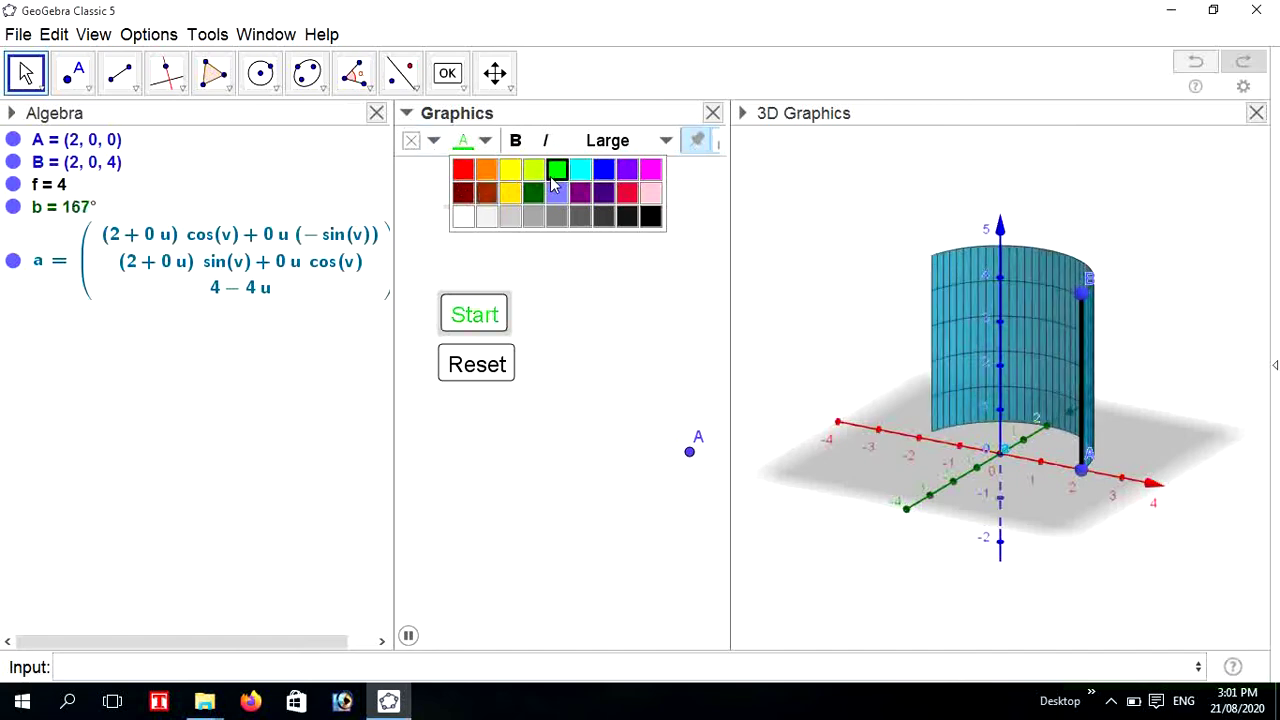
click(433, 140)
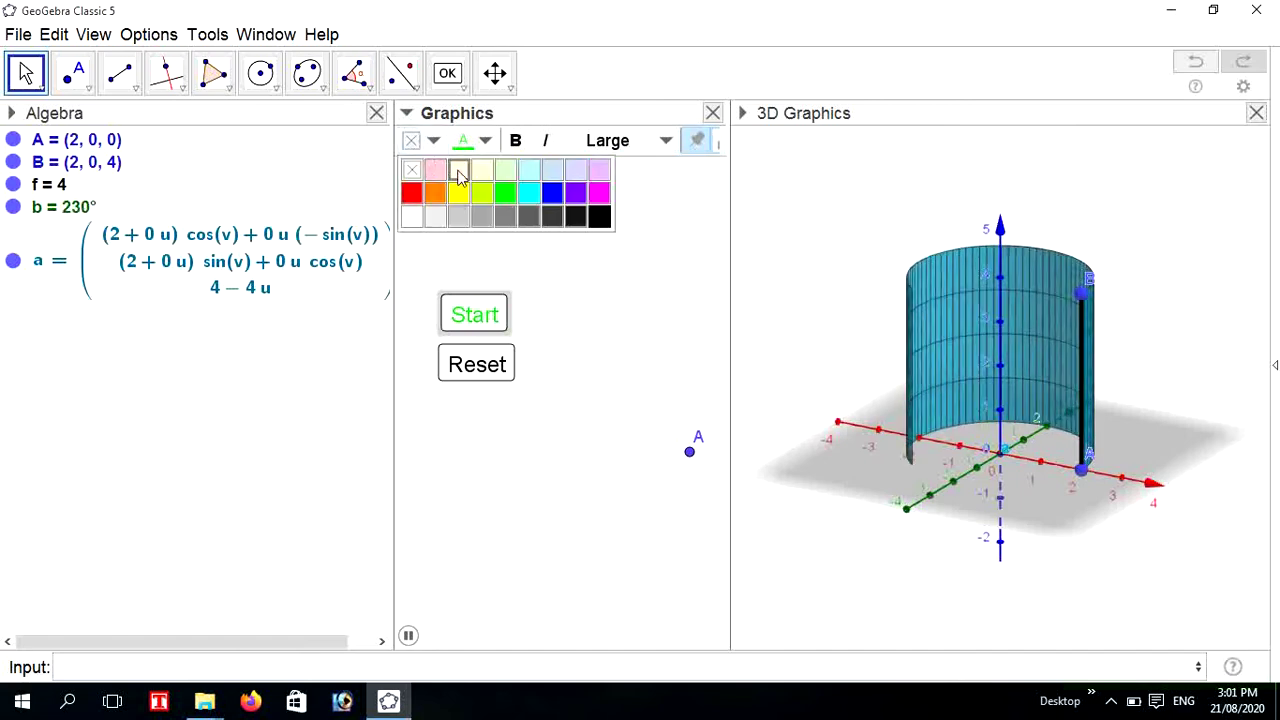
Give the Reset button brown text on a yellow-green background
click(470, 372)
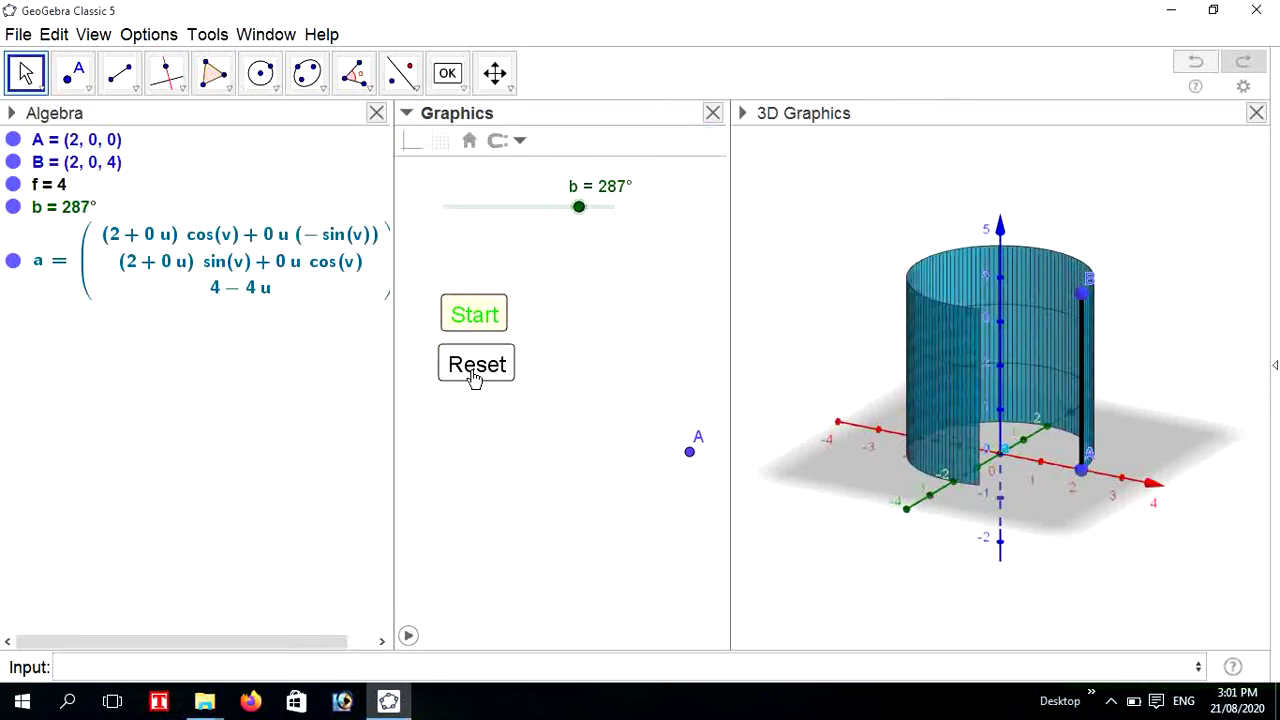
click(485, 140)
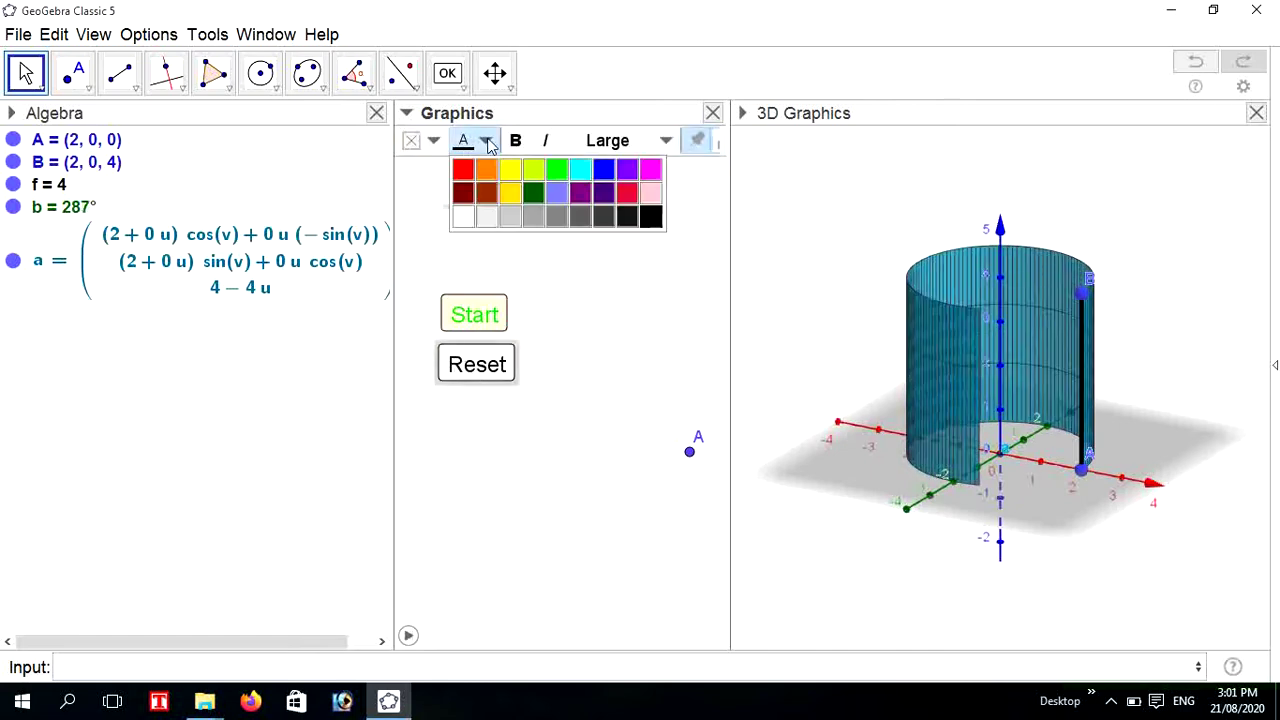
click(486, 193)
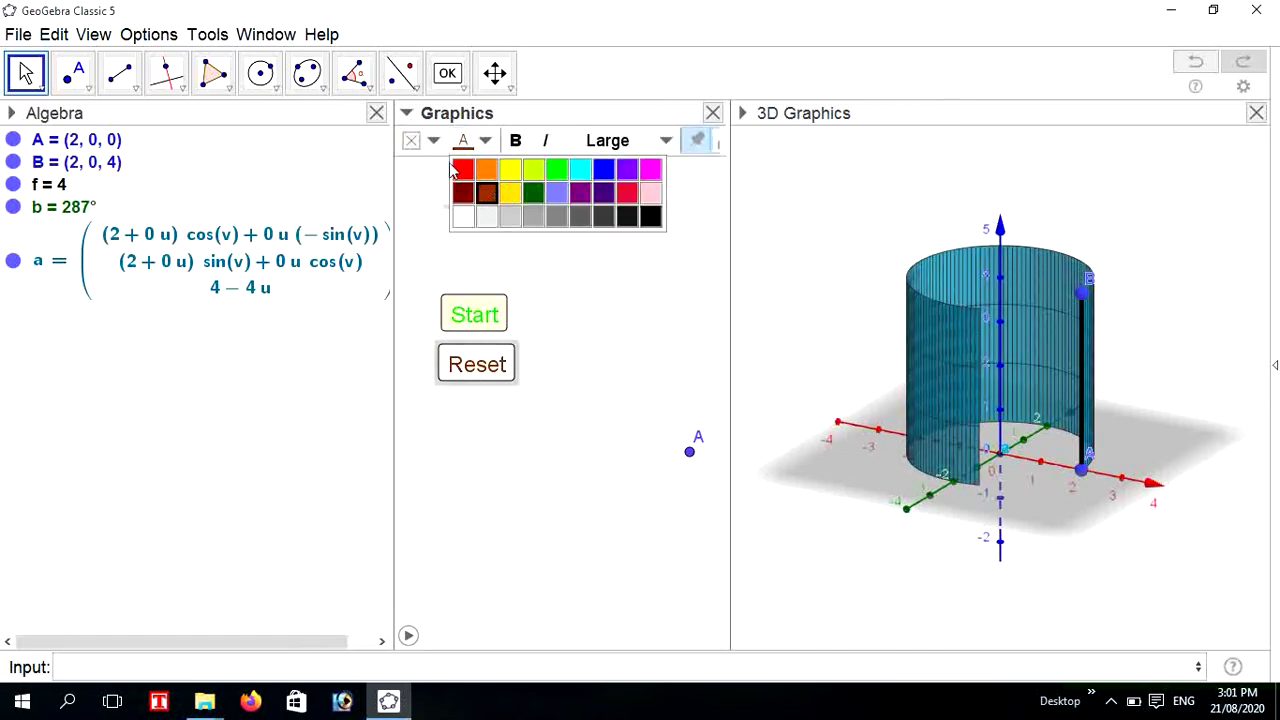
click(433, 140)
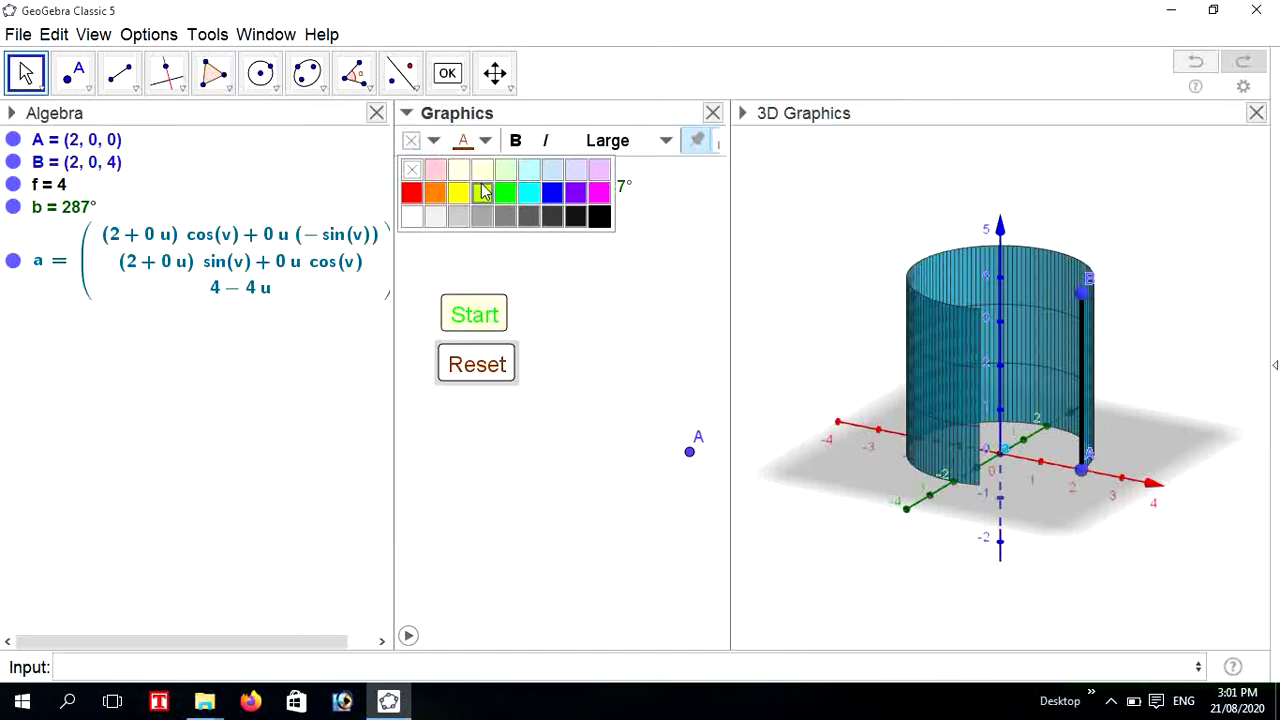
click(482, 194)
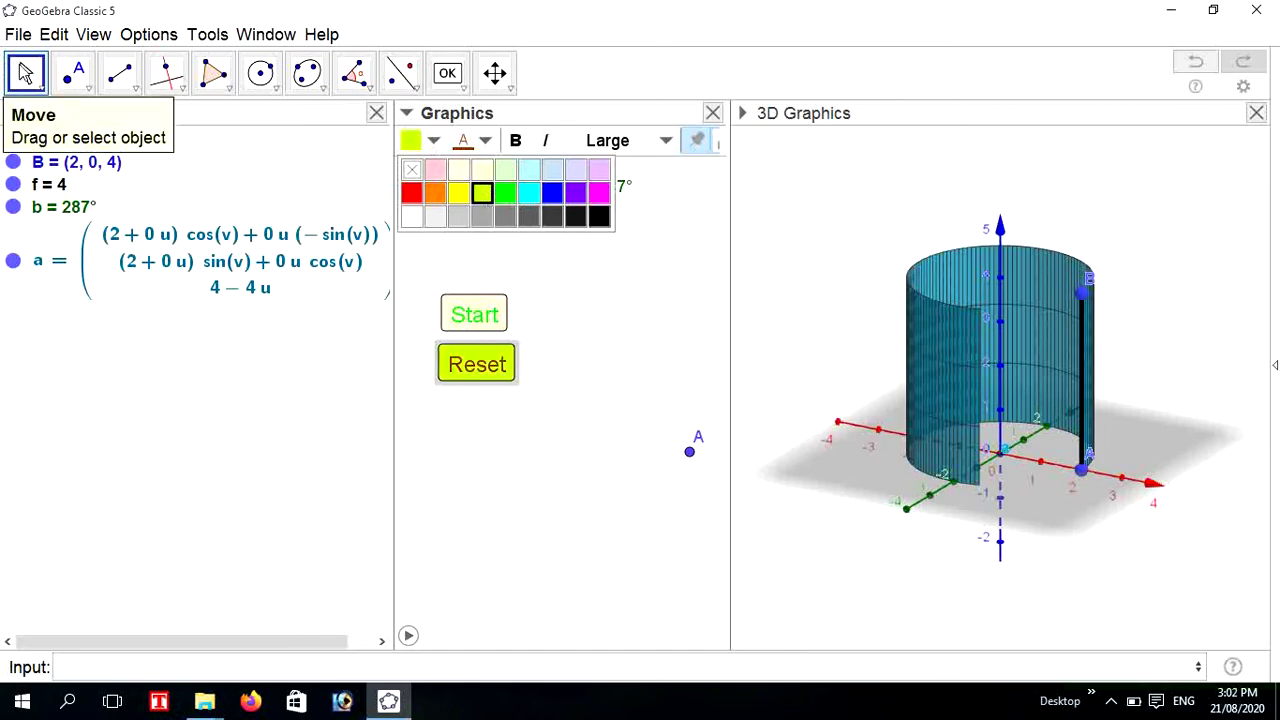
Widen the 3D Graphics panel and make the 3D view active
click(25, 72)
click(120, 423)
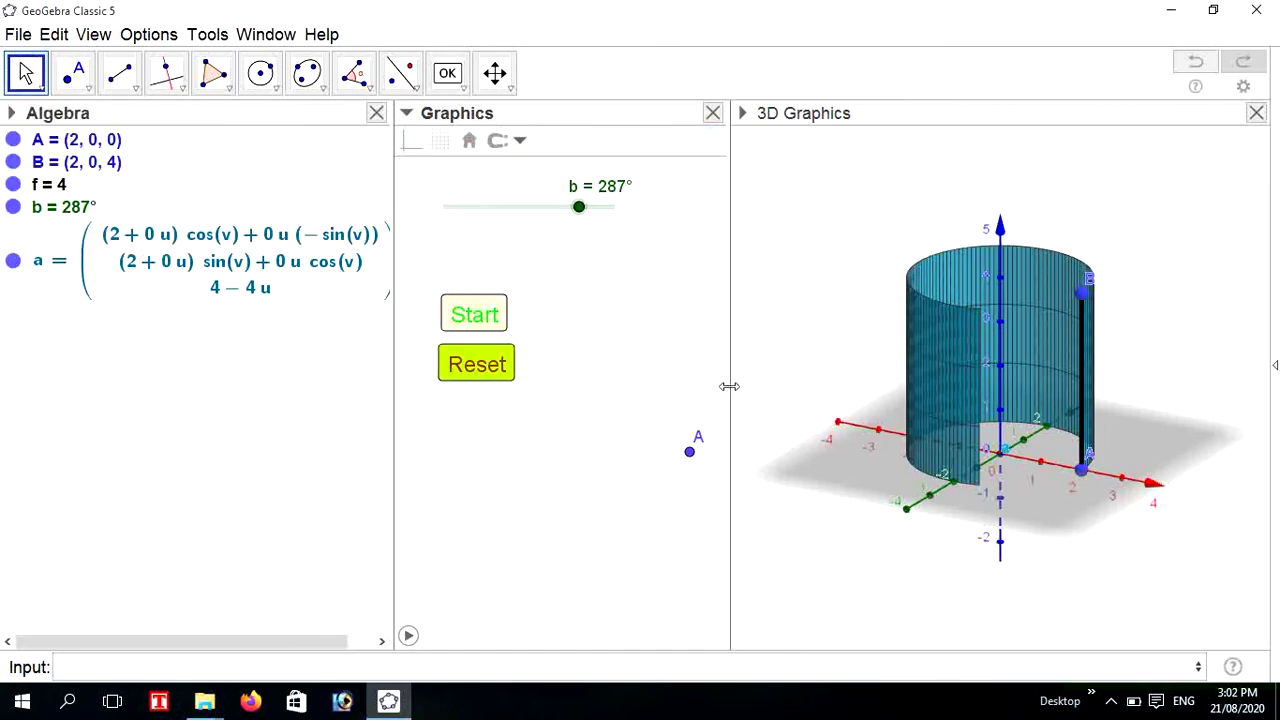
drag(729, 386, 698, 389)
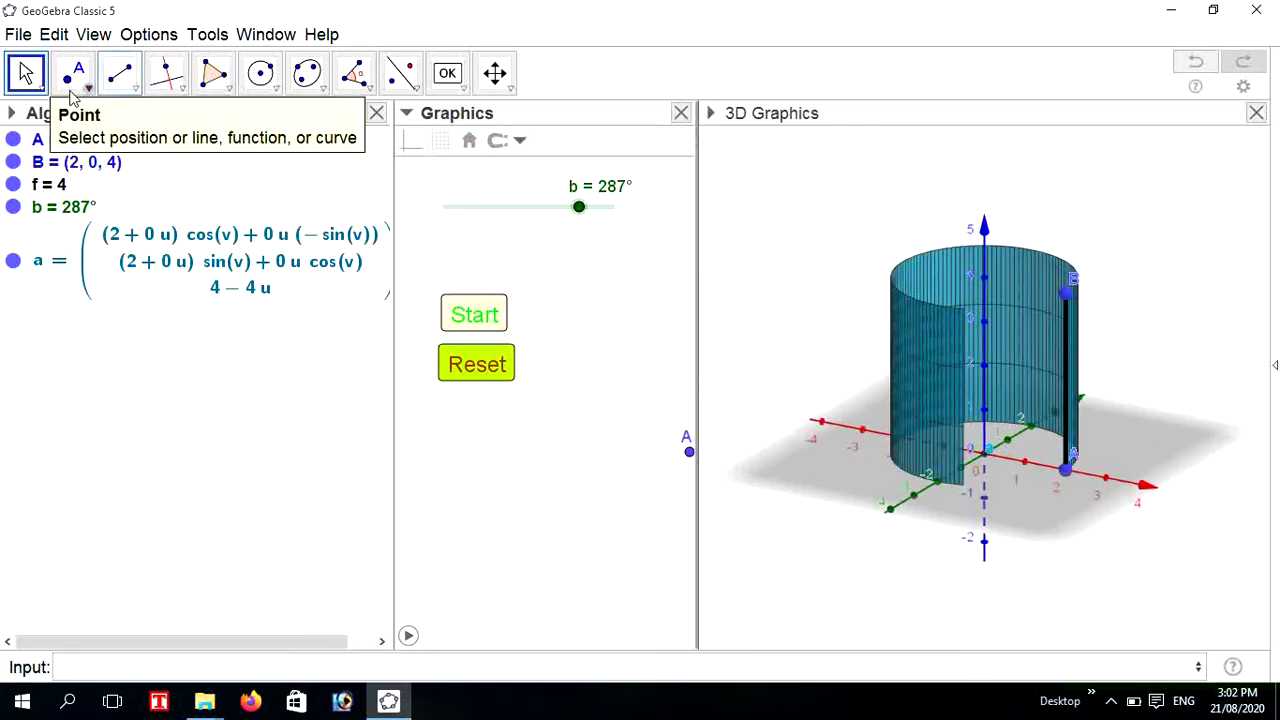
click(25, 72)
click(177, 529)
click(725, 197)
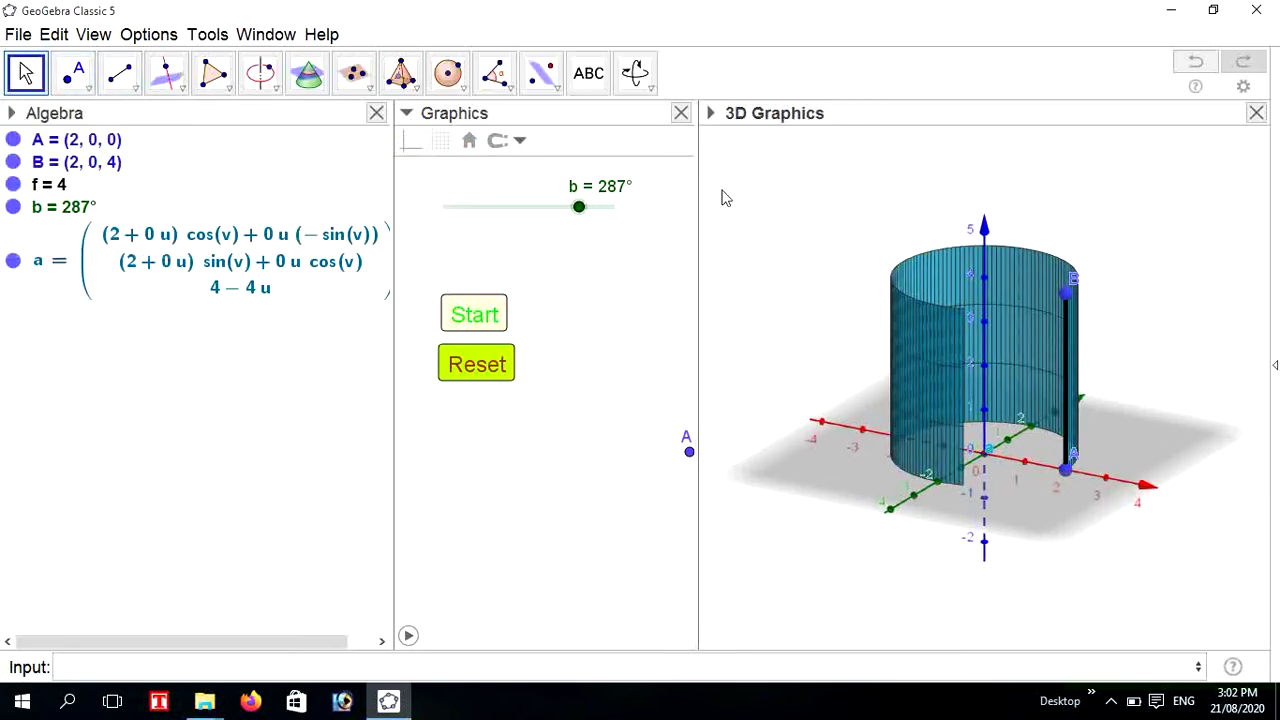
Add a 'Subscribe' text in the 3D view and drag it below the cylinder
click(596, 84)
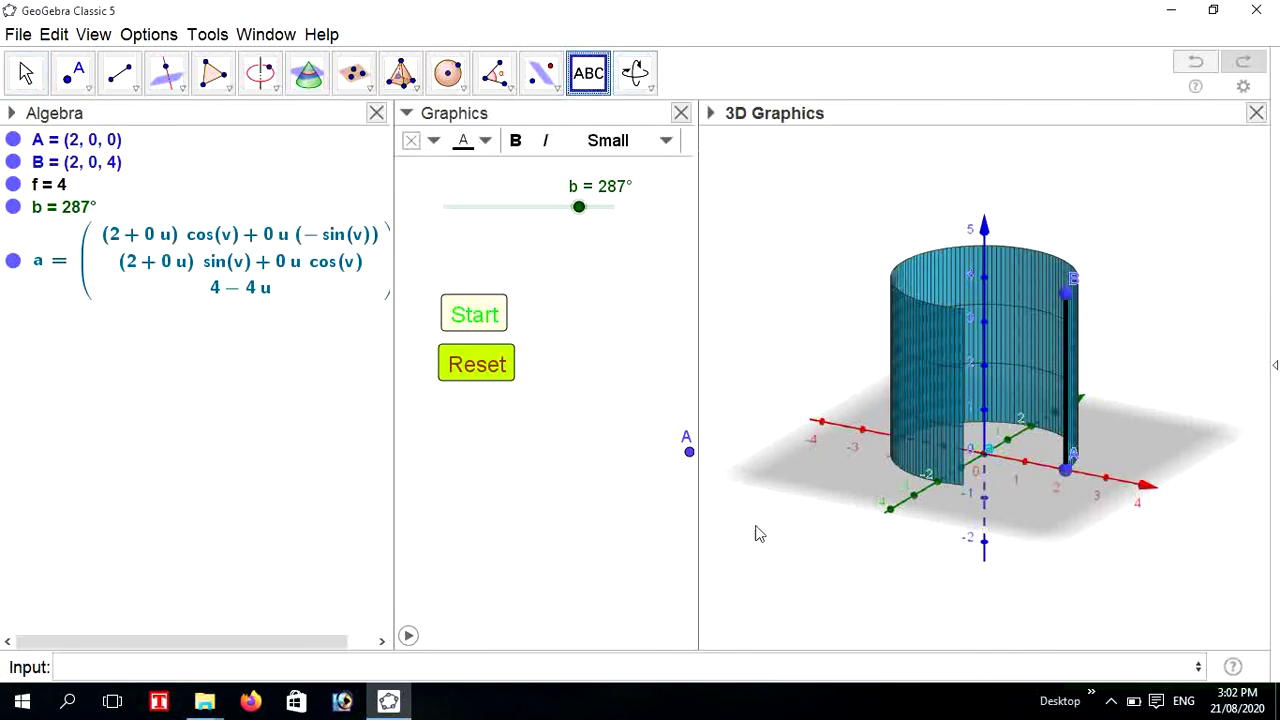
click(809, 587)
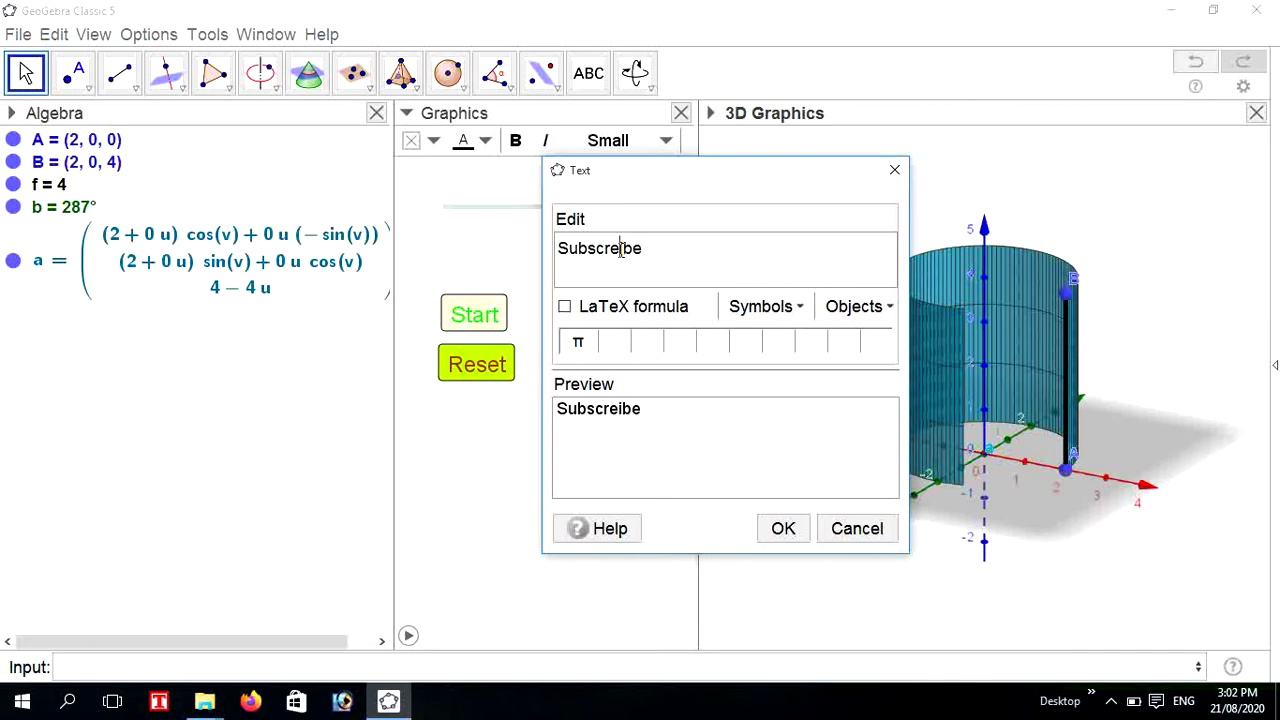
key(BackSpace)
click(778, 528)
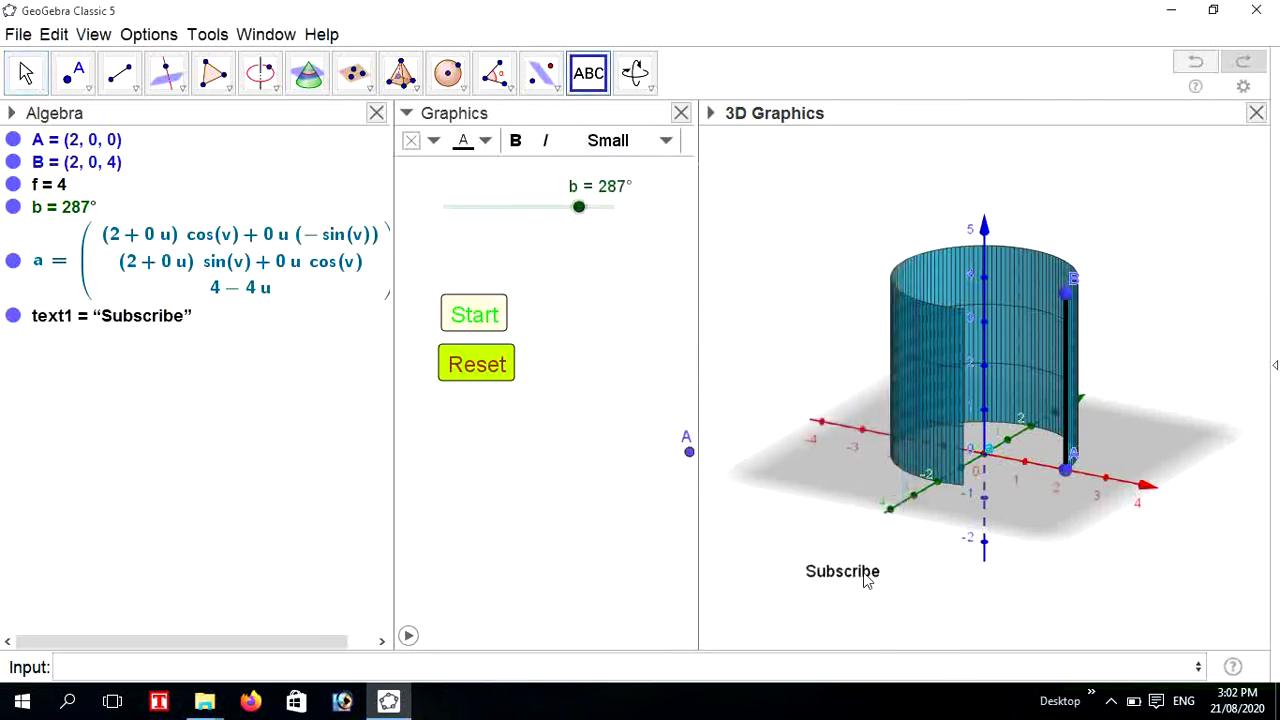
drag(866, 580, 1030, 578)
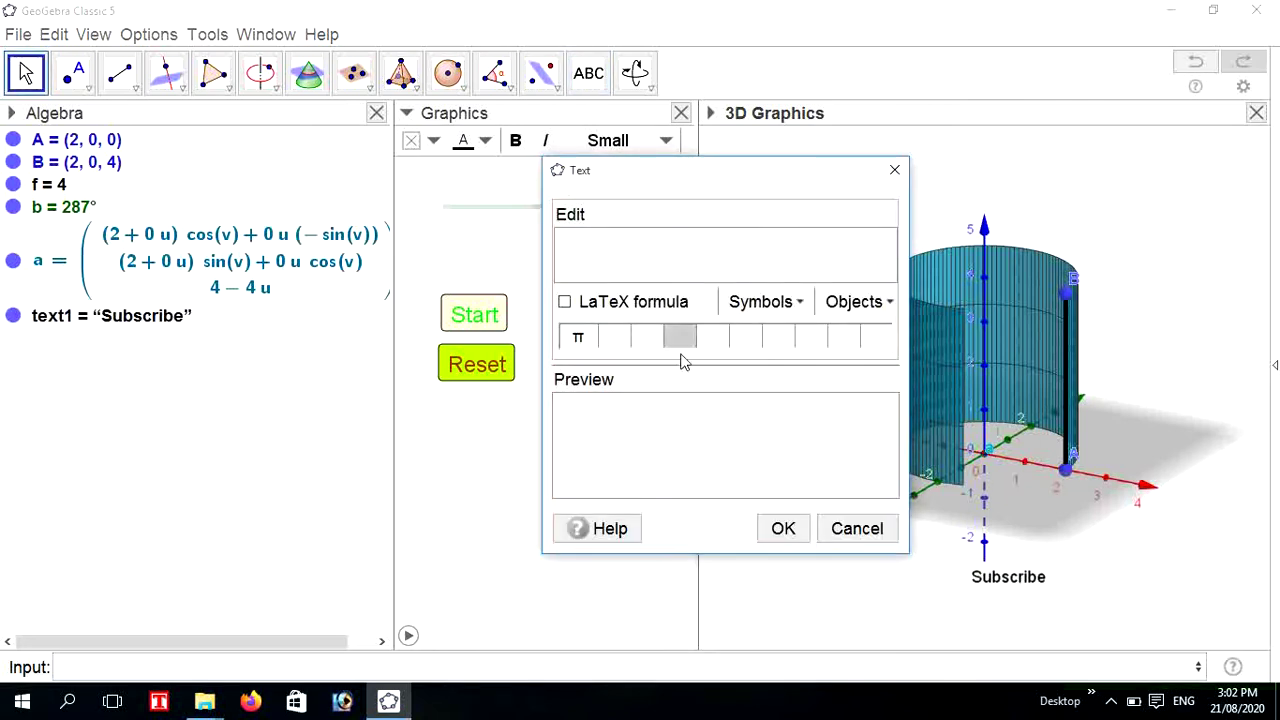
Add the creator and YouTube credit text and move it below Subscribe
click(591, 246)
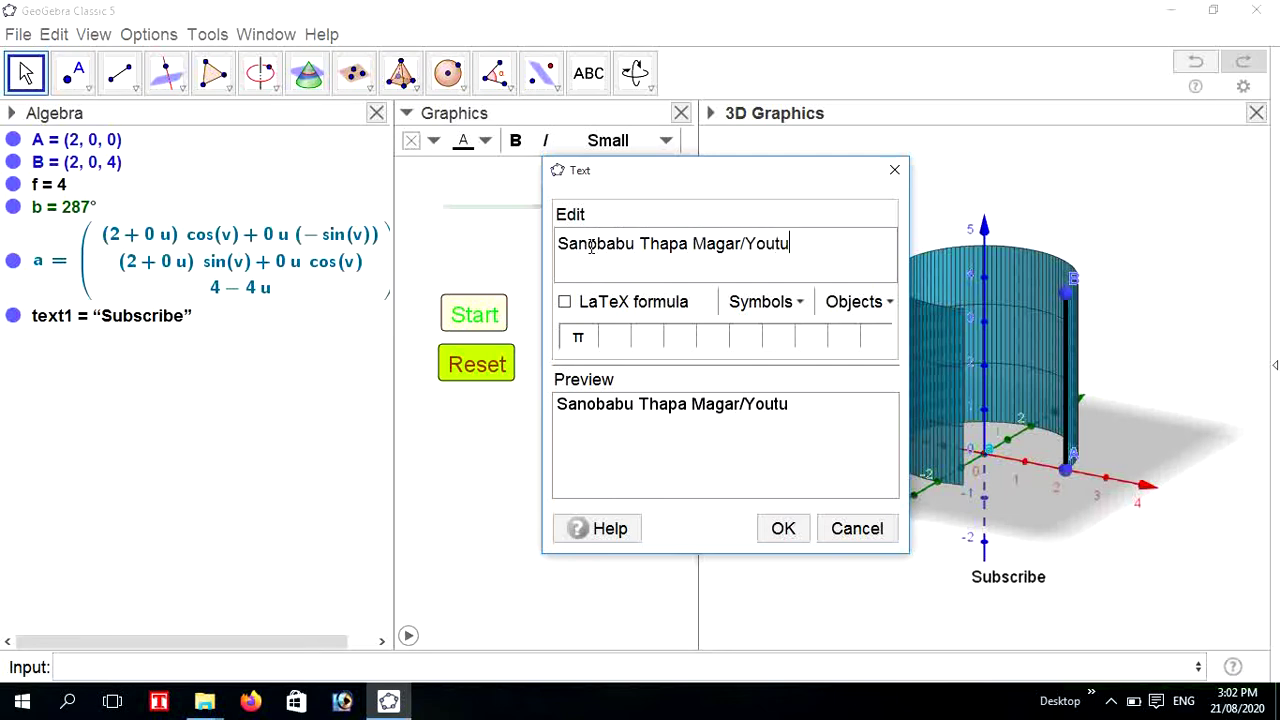
click(783, 528)
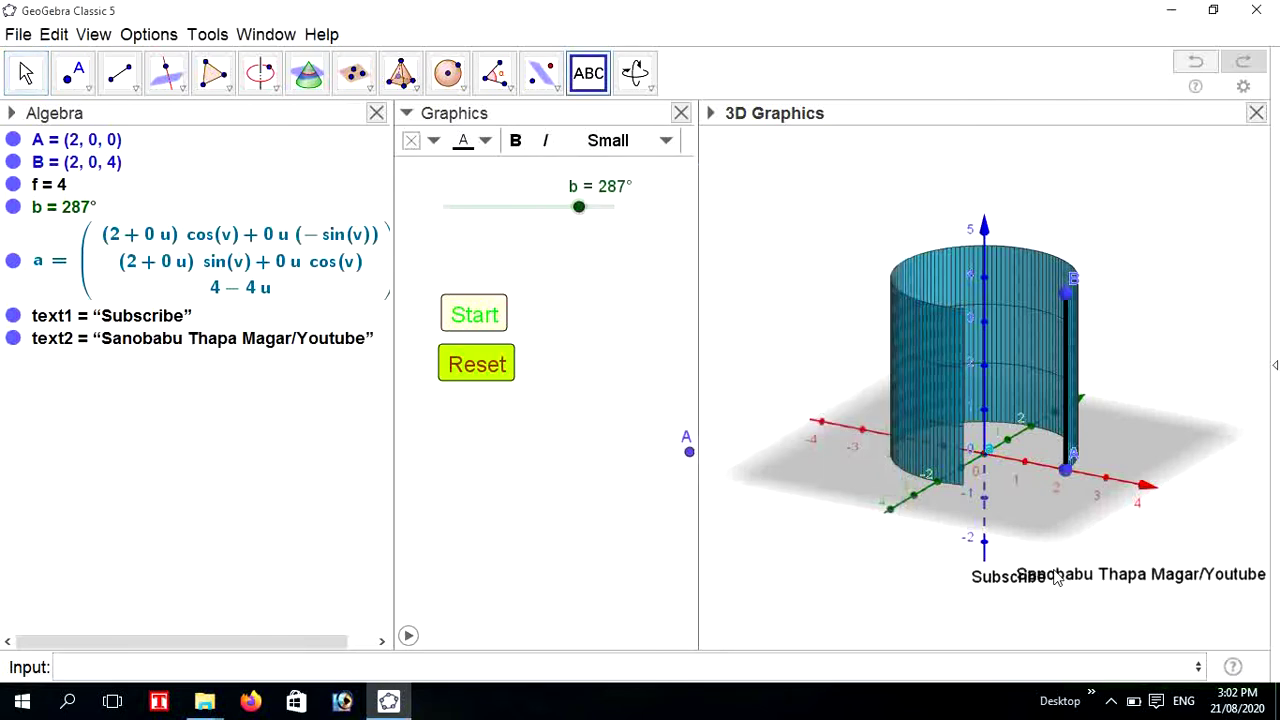
drag(1058, 577, 946, 609)
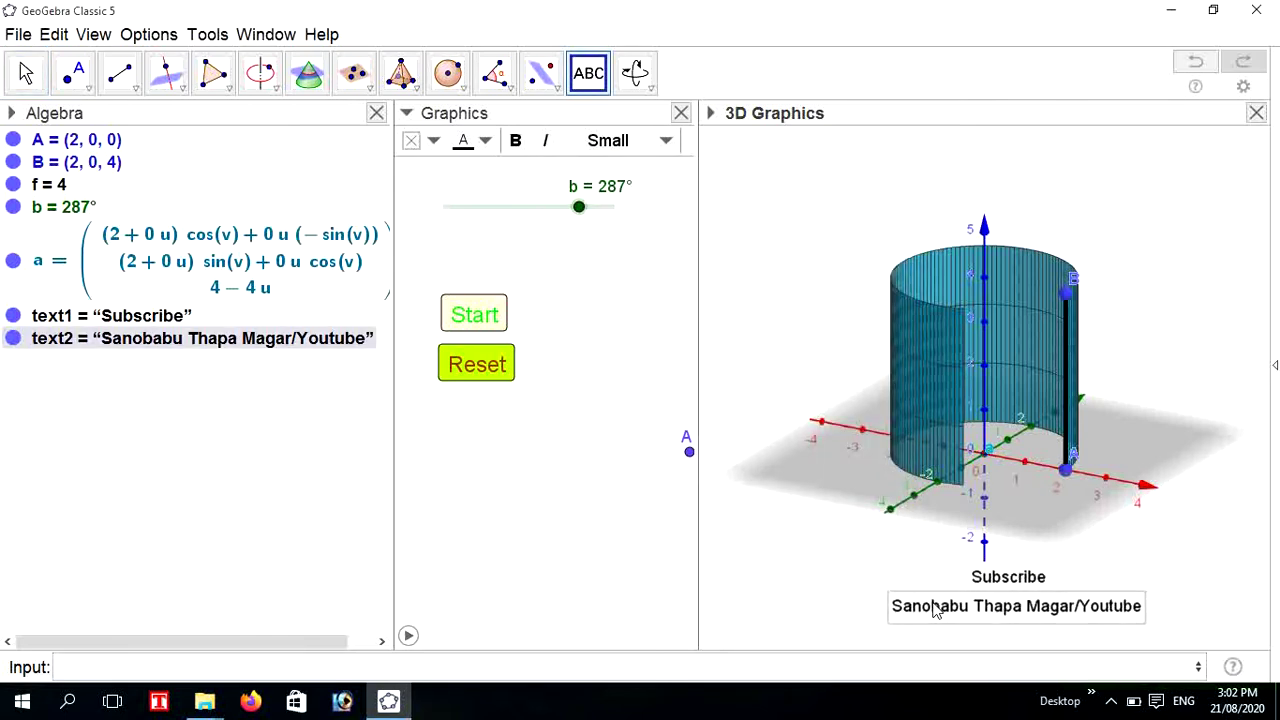
Dismiss the empty Text dialogs and nudge Subscribe slightly left
click(847, 581)
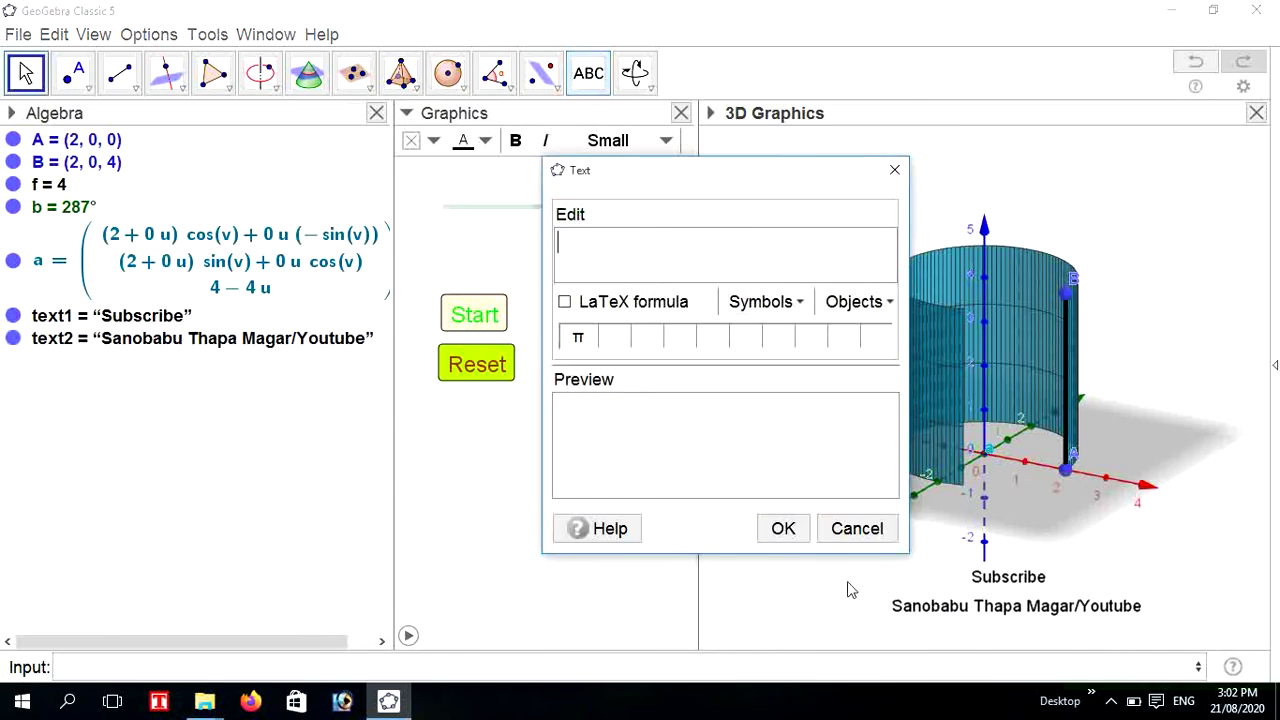
click(852, 528)
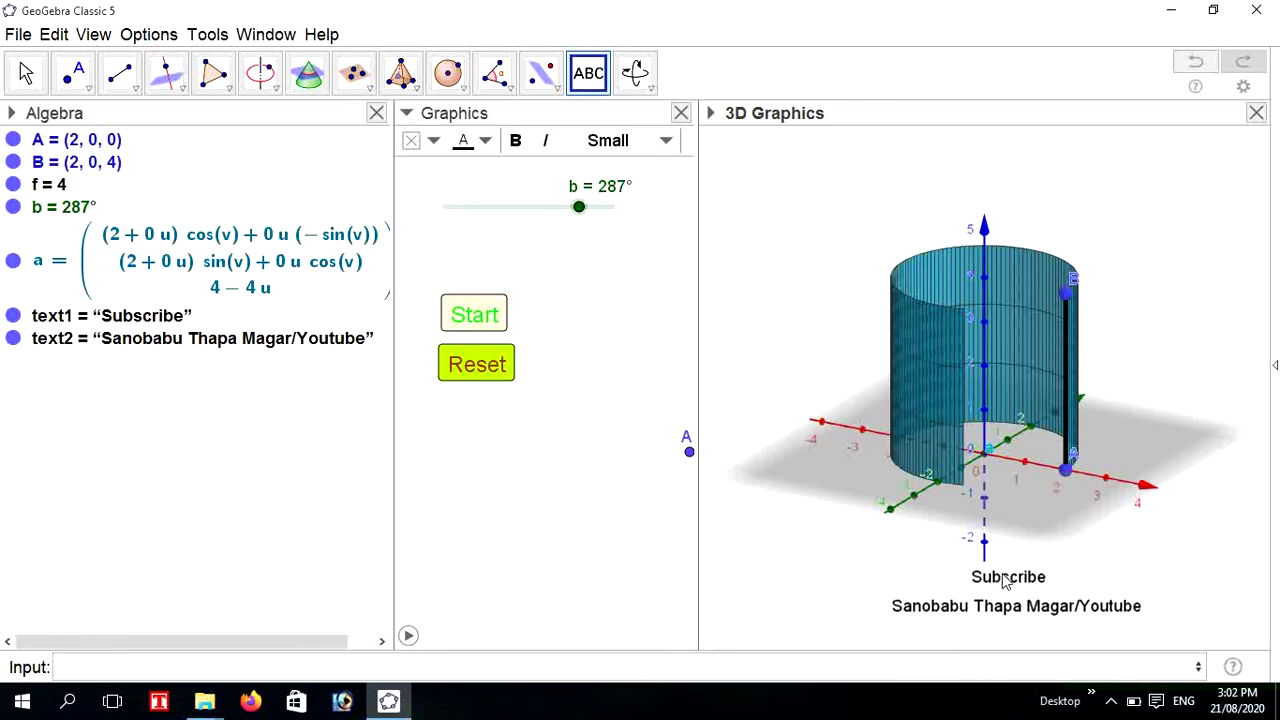
drag(996, 581, 978, 582)
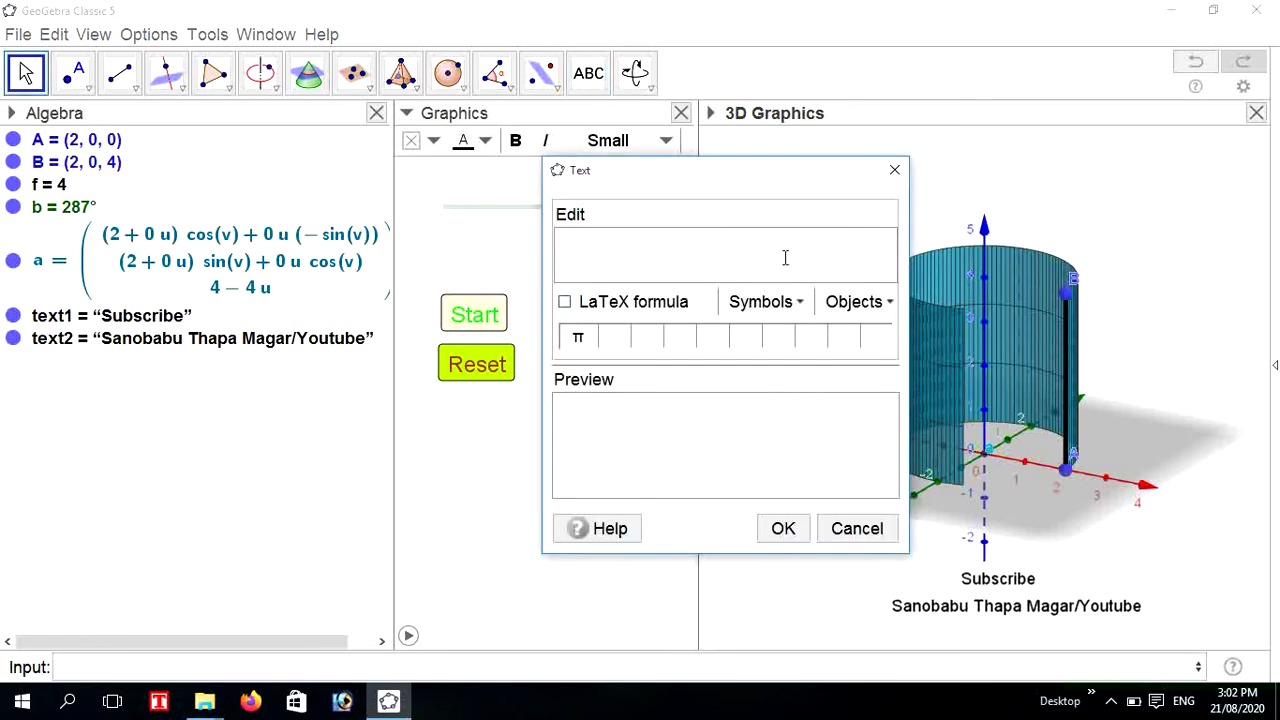
click(894, 175)
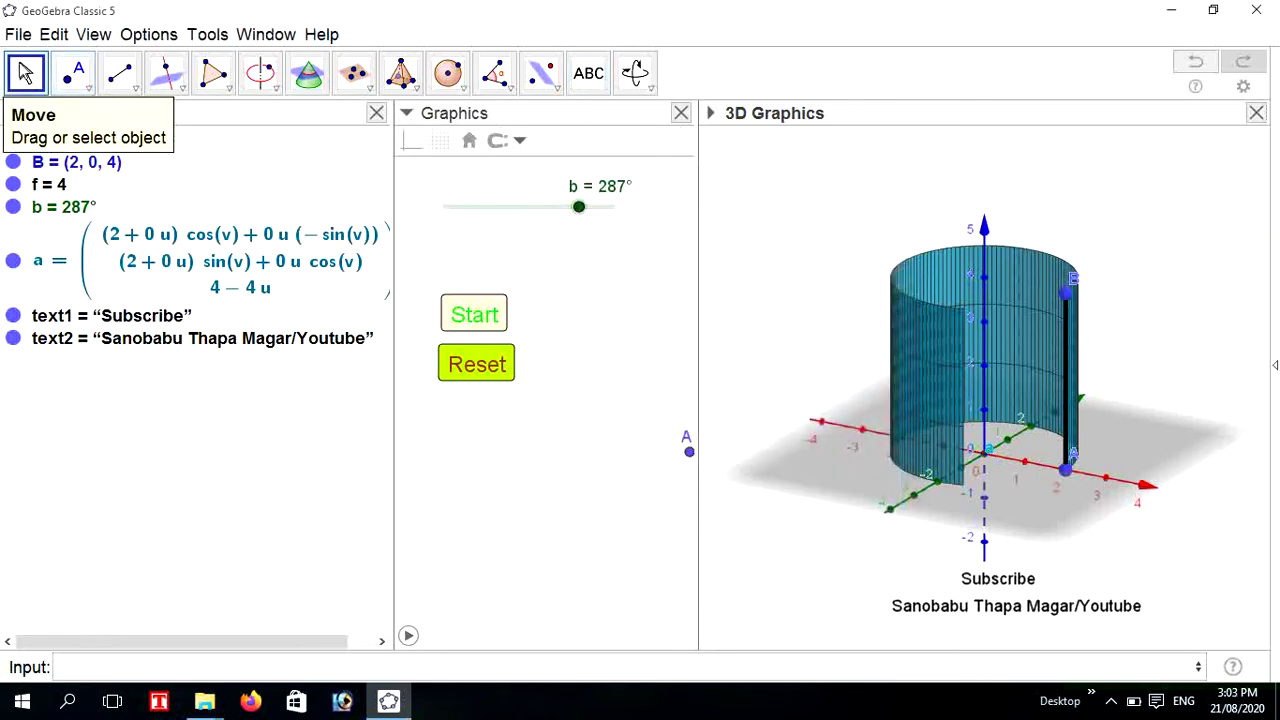
Colour the Subscribe text light blue on a pale background
click(996, 583)
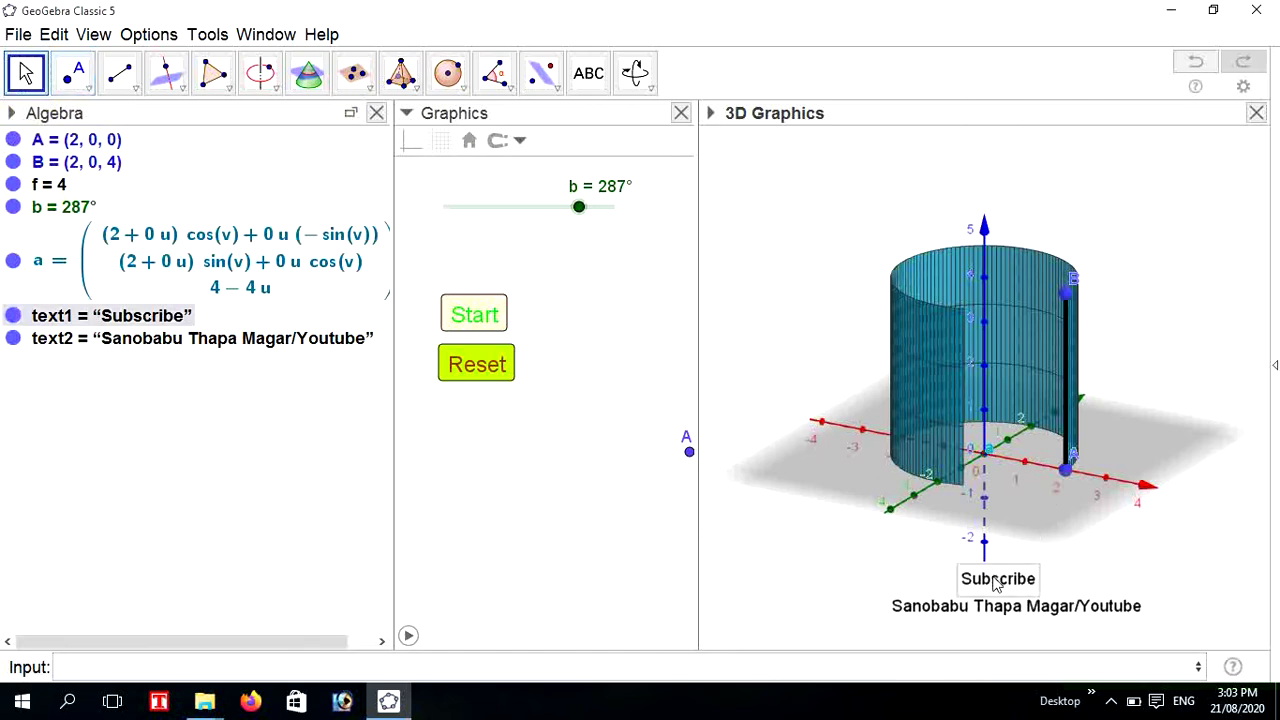
click(735, 143)
click(712, 114)
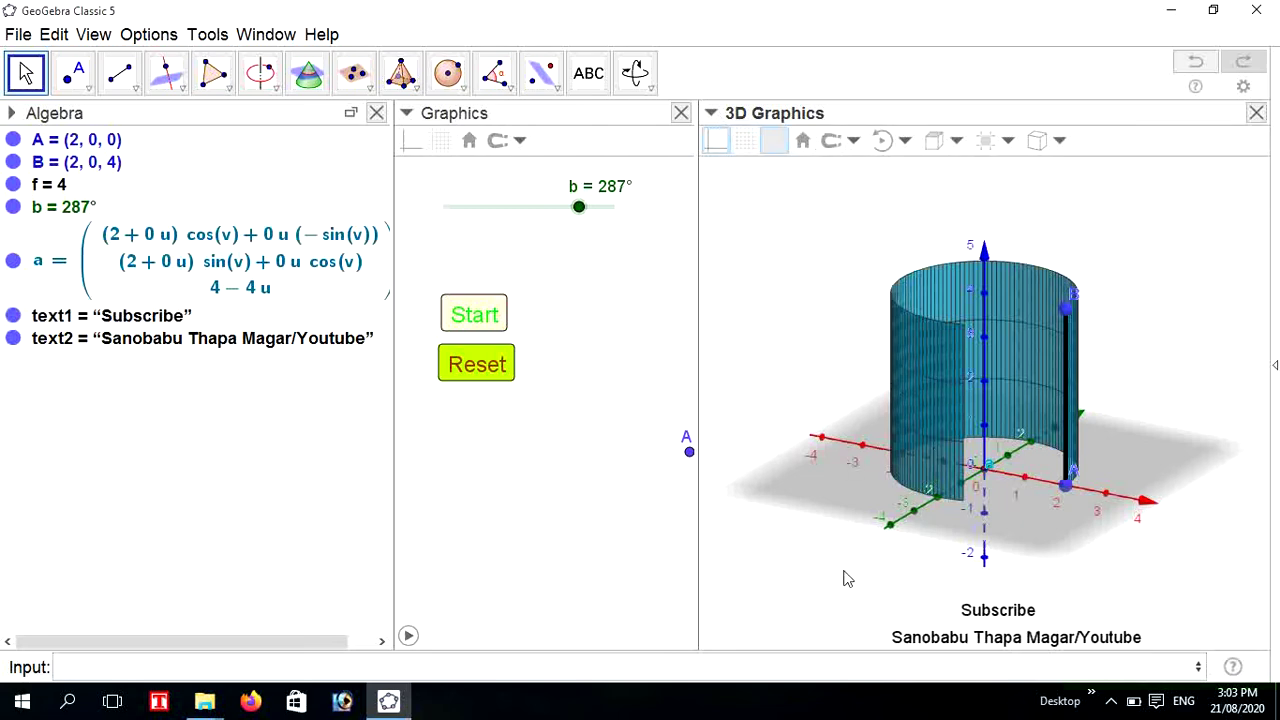
click(994, 612)
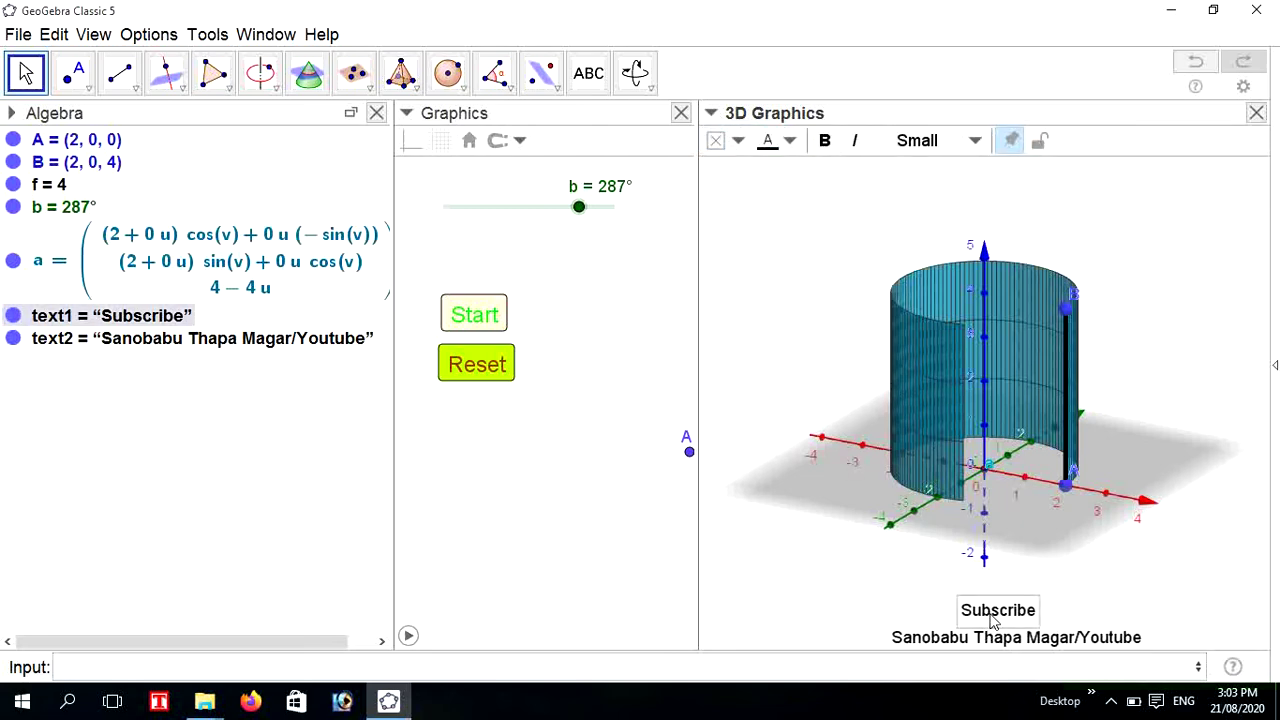
click(790, 142)
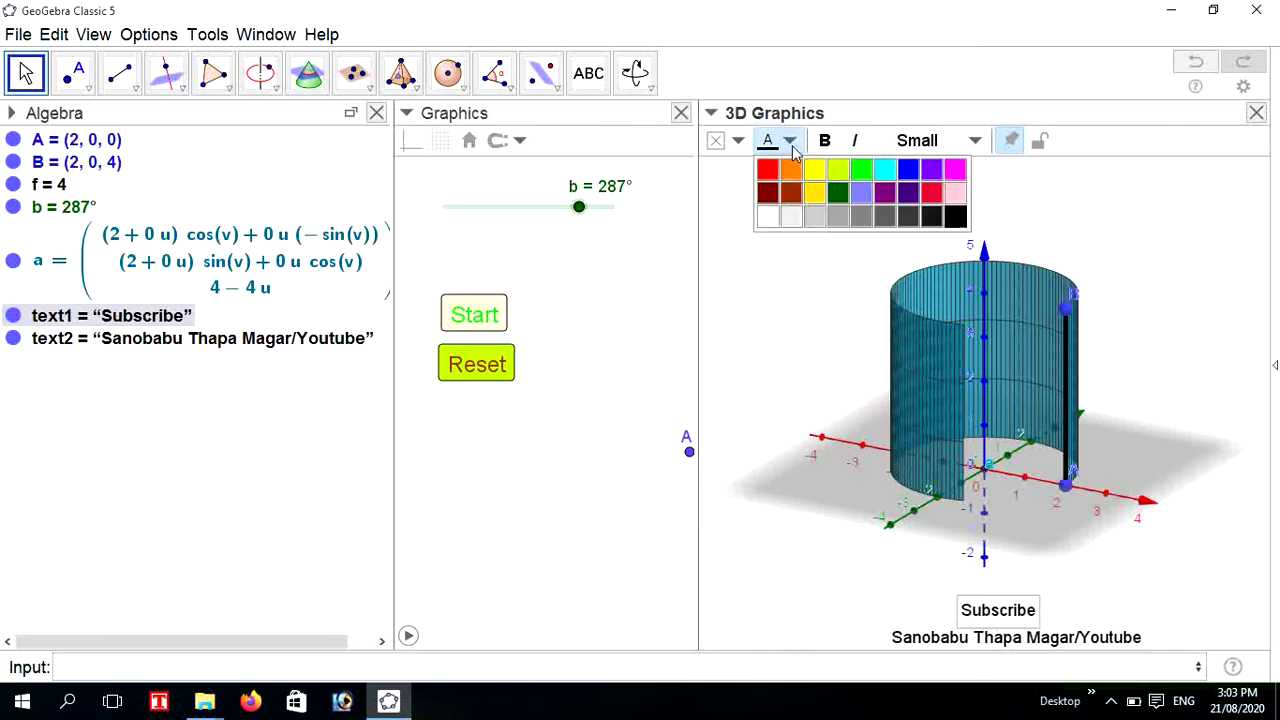
click(791, 194)
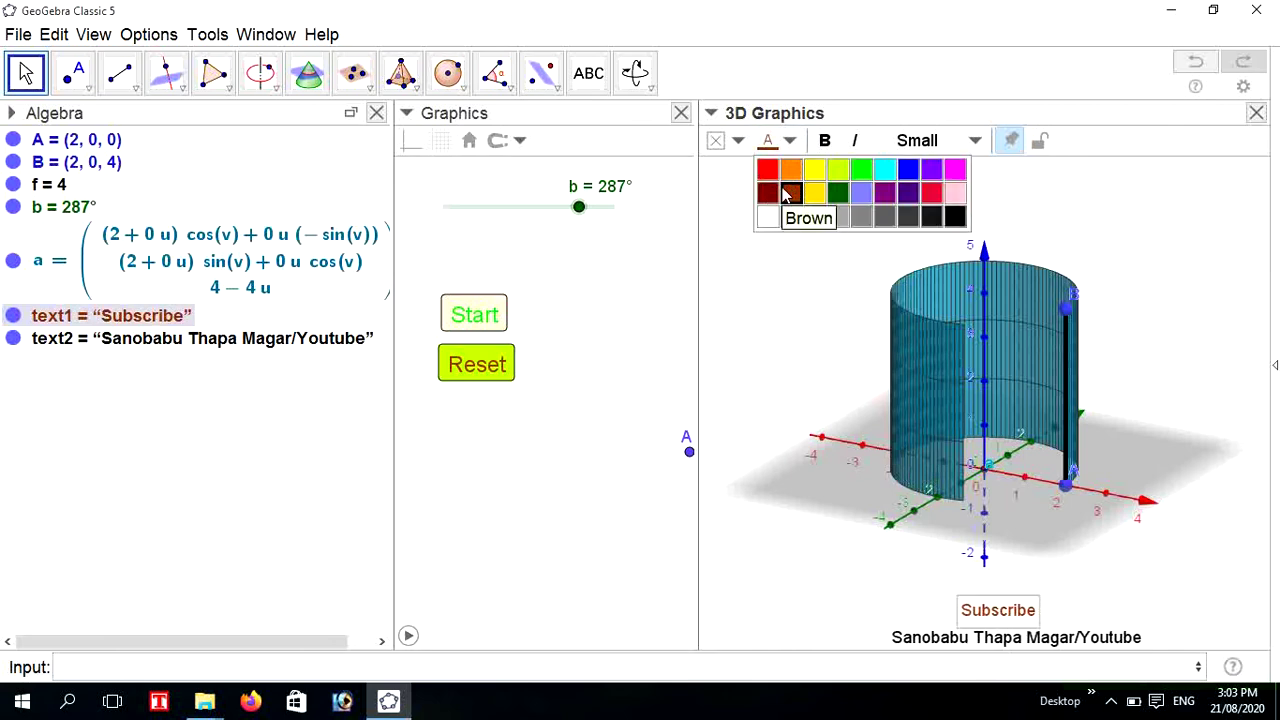
click(861, 194)
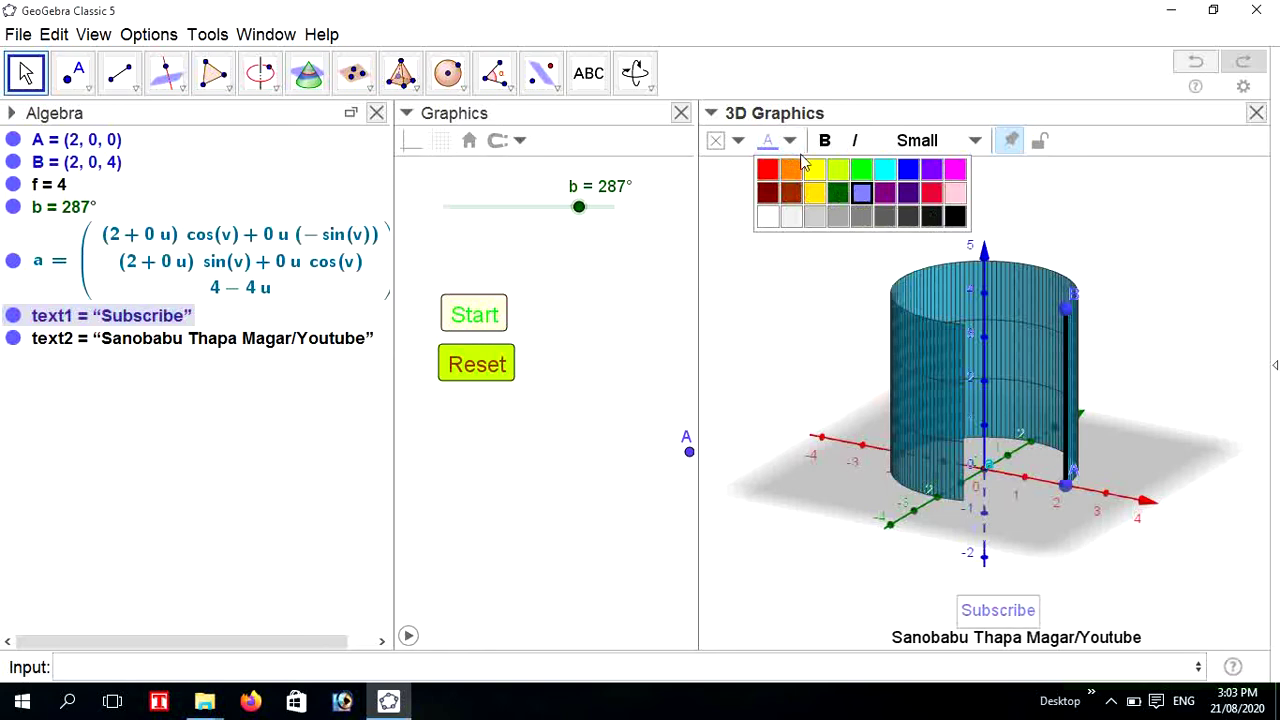
click(739, 146)
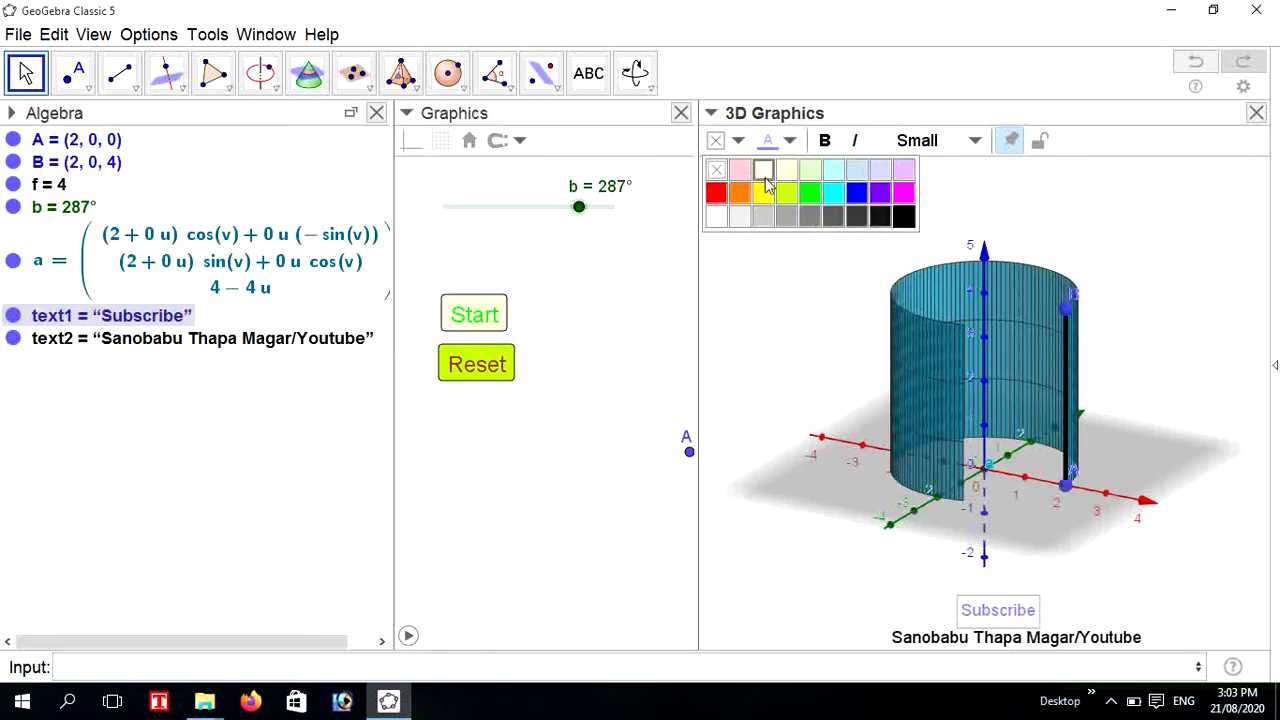
drag(912, 641, 905, 643)
Raise both texts slightly and colour the credit text dark red
drag(1018, 612, 1037, 587)
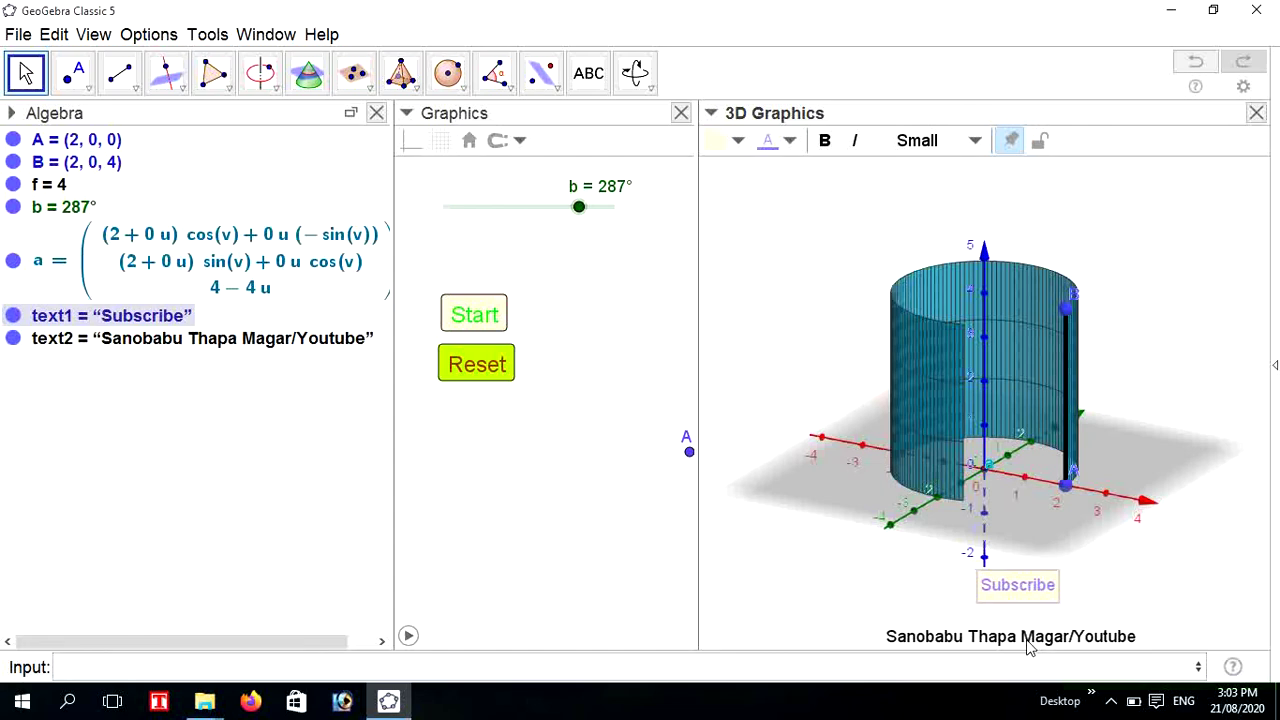
drag(1025, 648, 1025, 627)
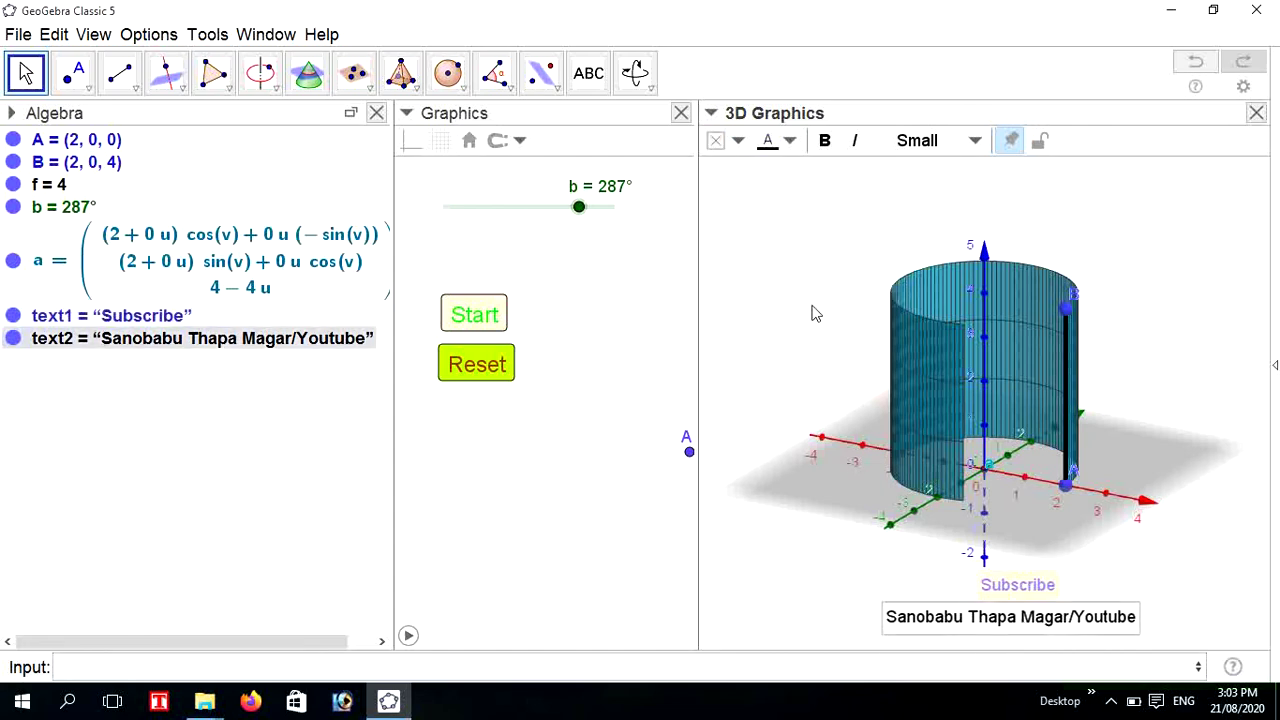
click(790, 141)
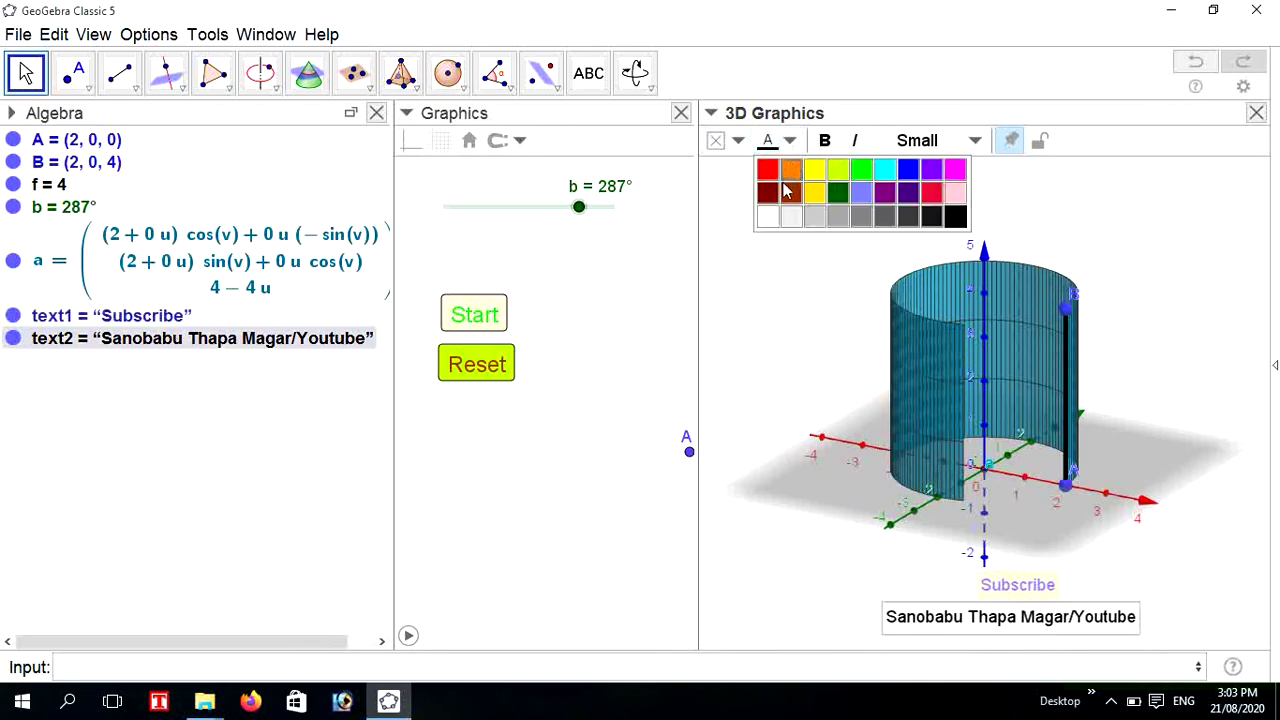
click(790, 194)
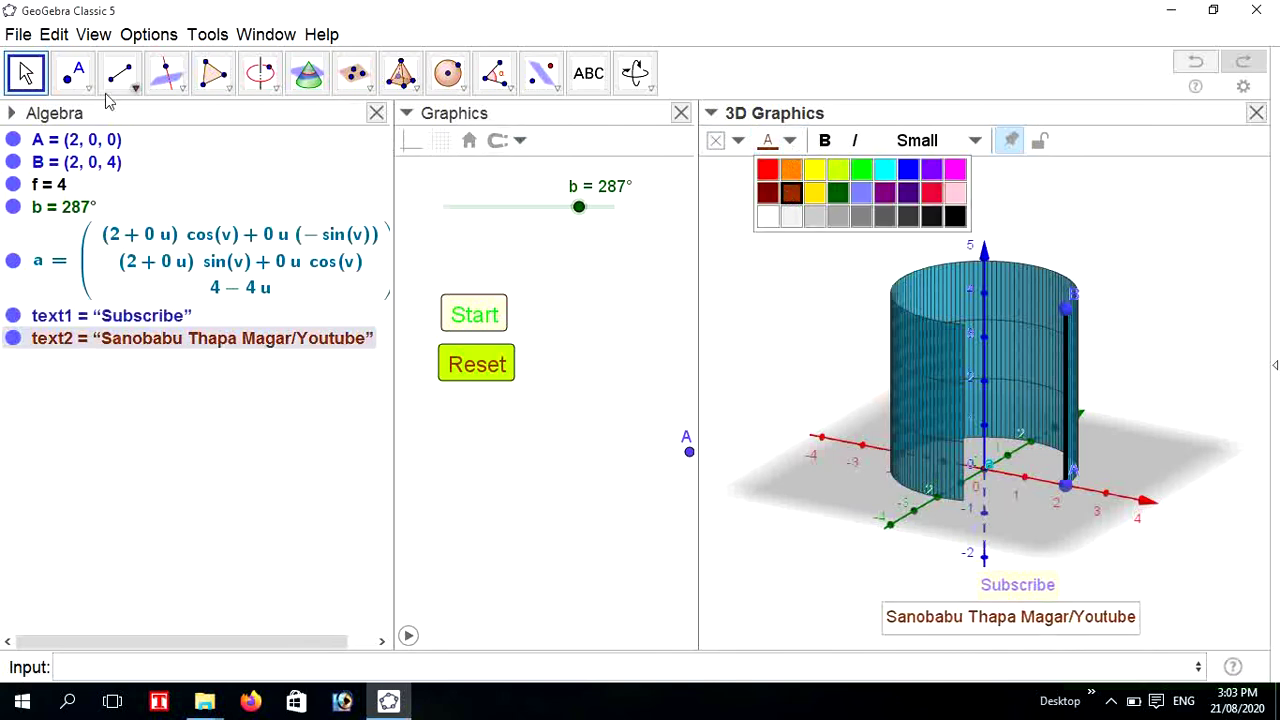
click(26, 73)
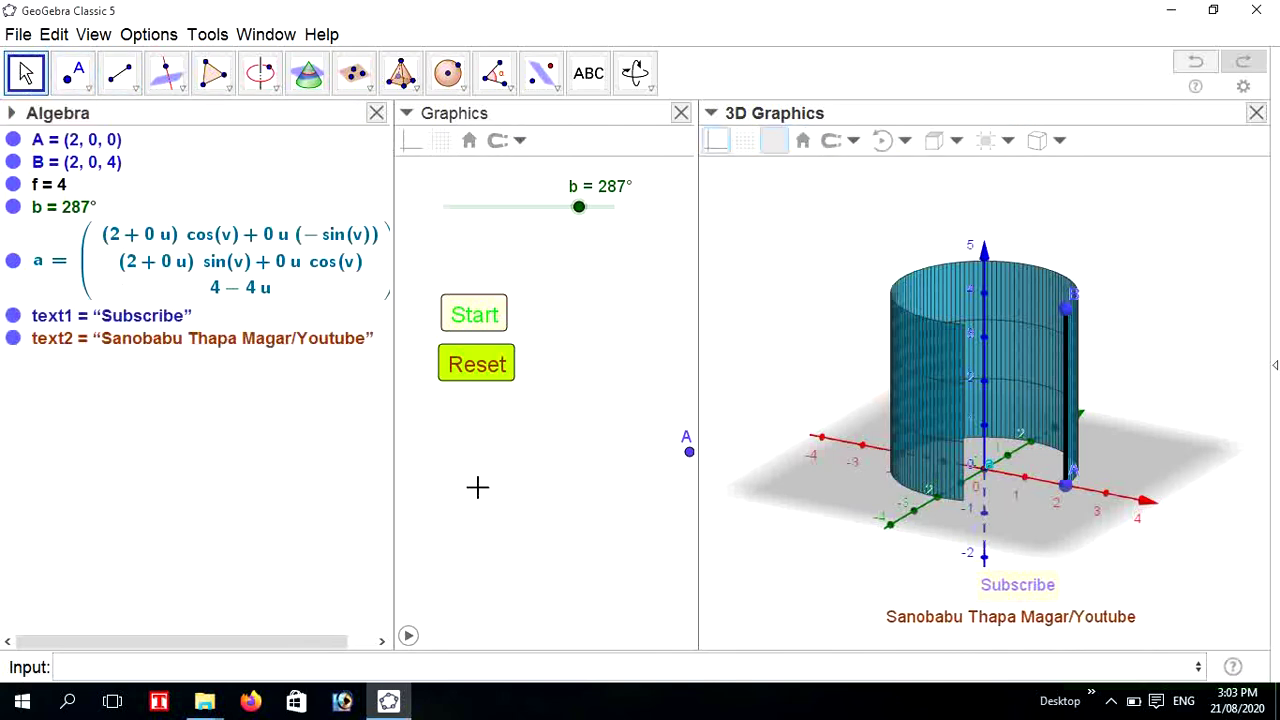
Start the revolution animation and hide the 3D axes and xOy ground plane
click(474, 316)
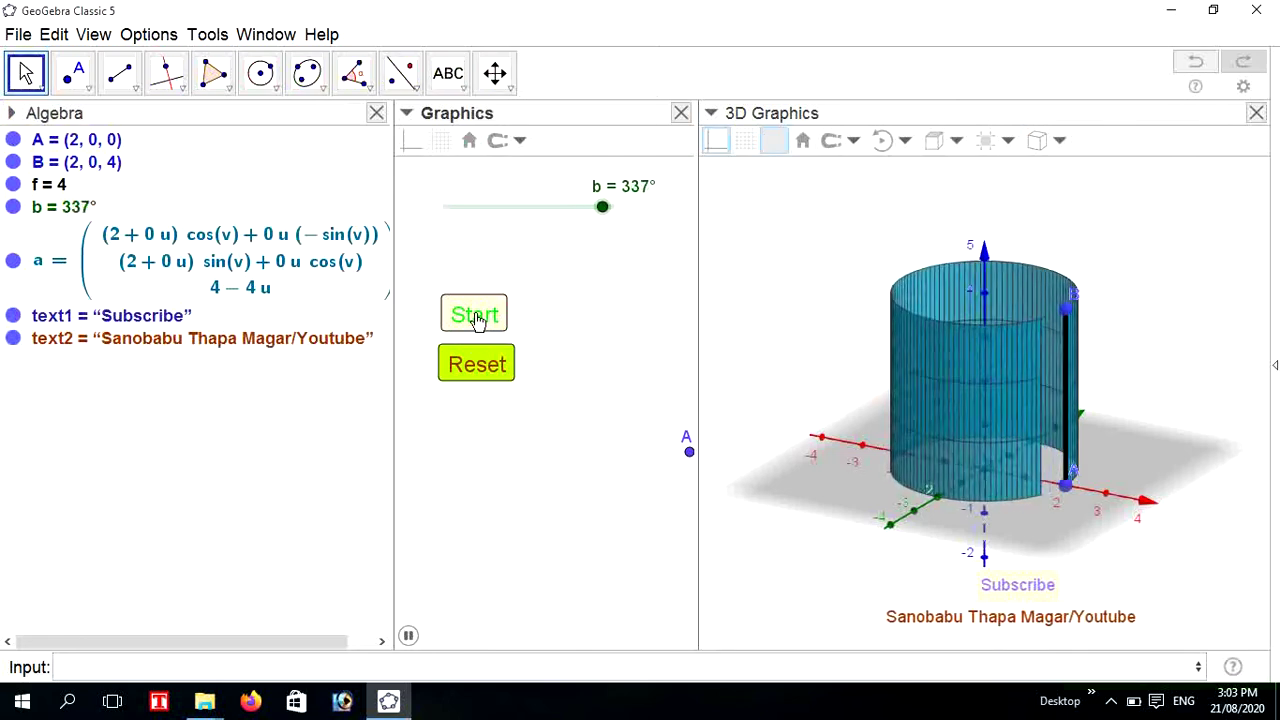
click(716, 140)
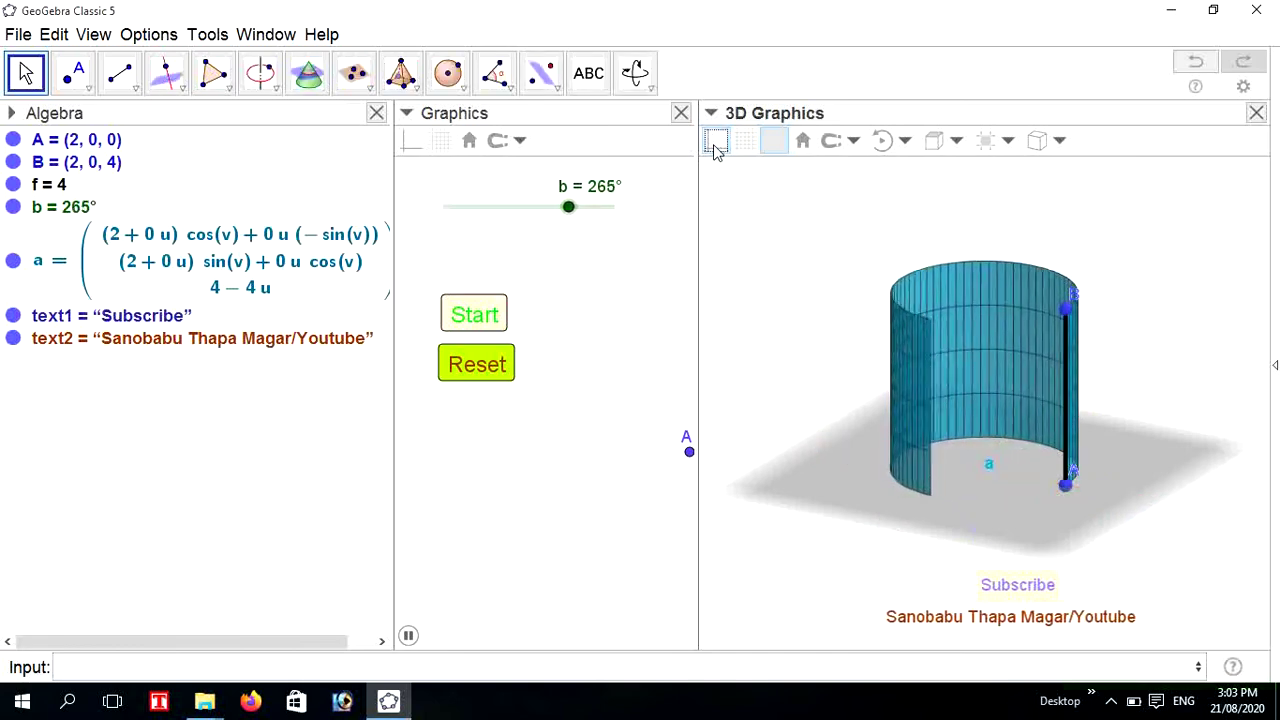
click(774, 140)
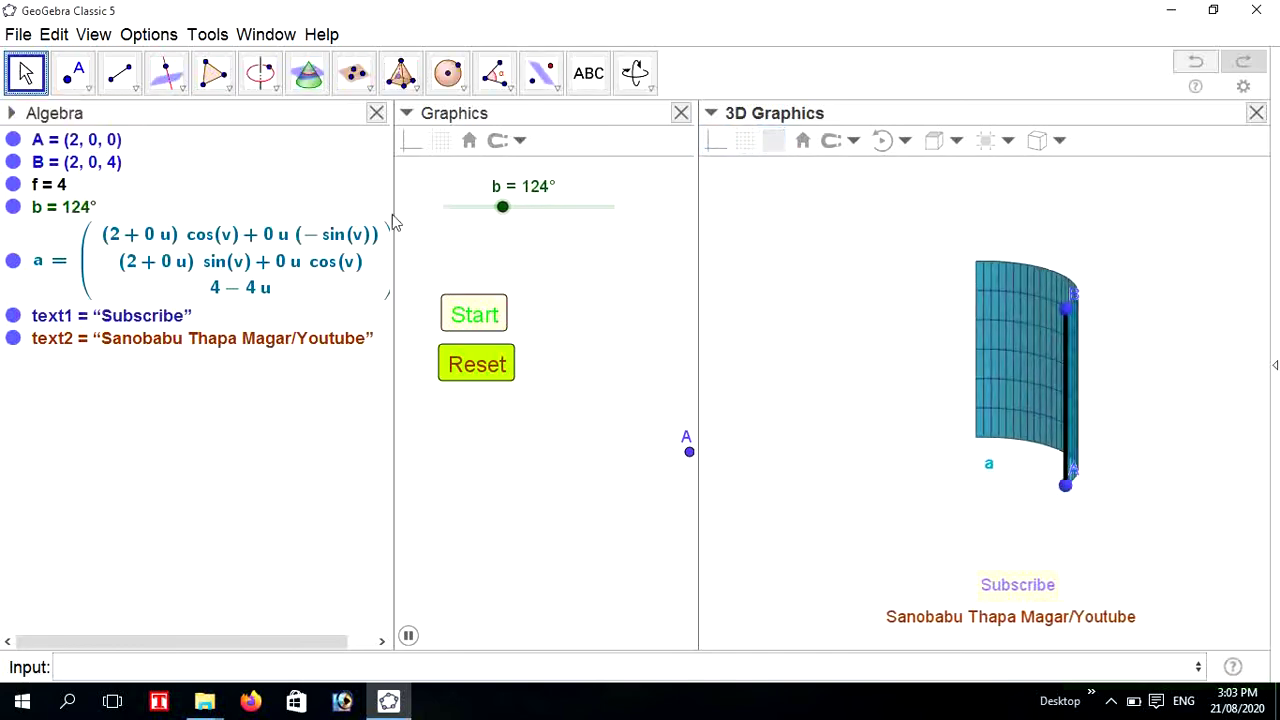
Hide the labels of all objects, then clear the selection
key(ctrl+a)
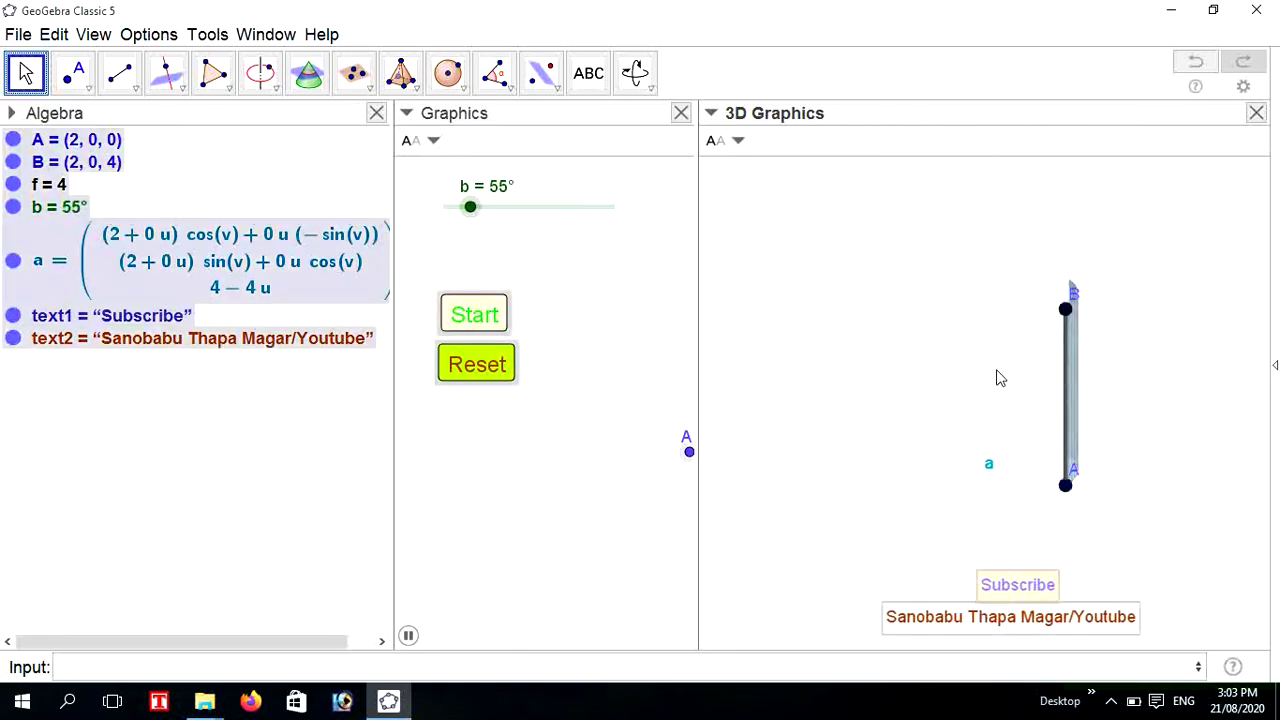
right_click(1062, 375)
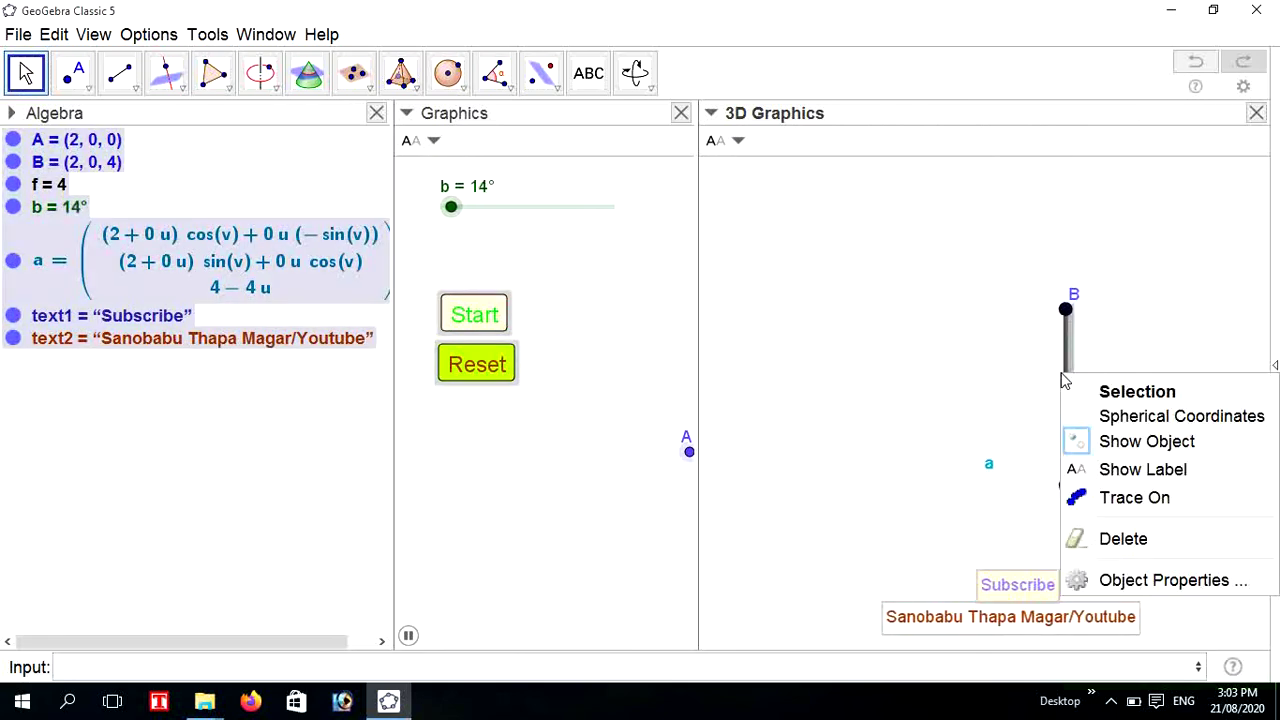
click(1145, 475)
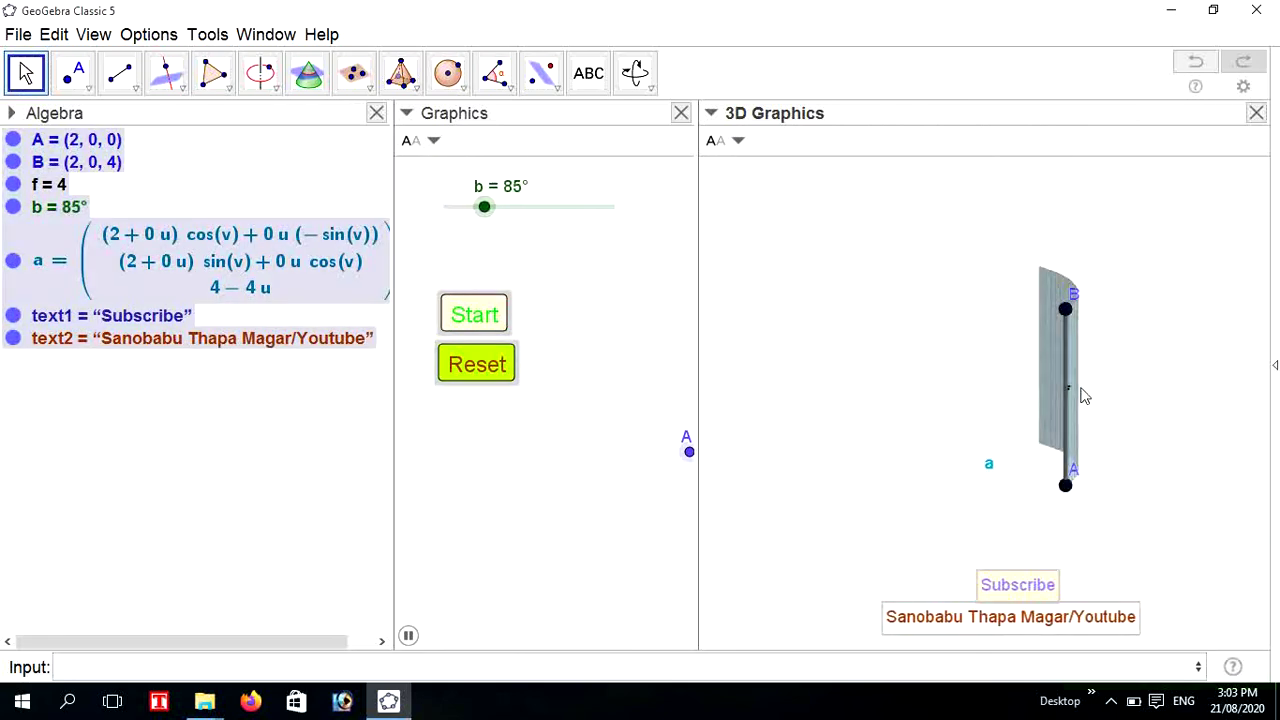
right_click(1048, 379)
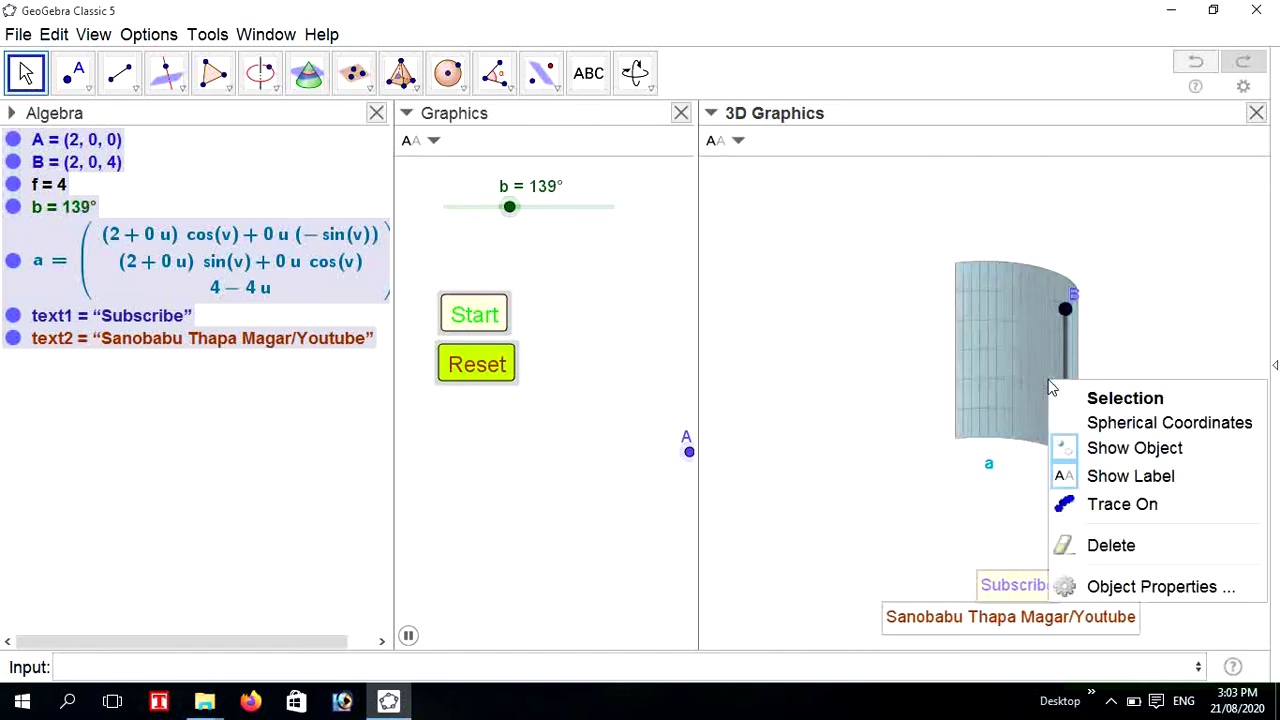
click(1121, 478)
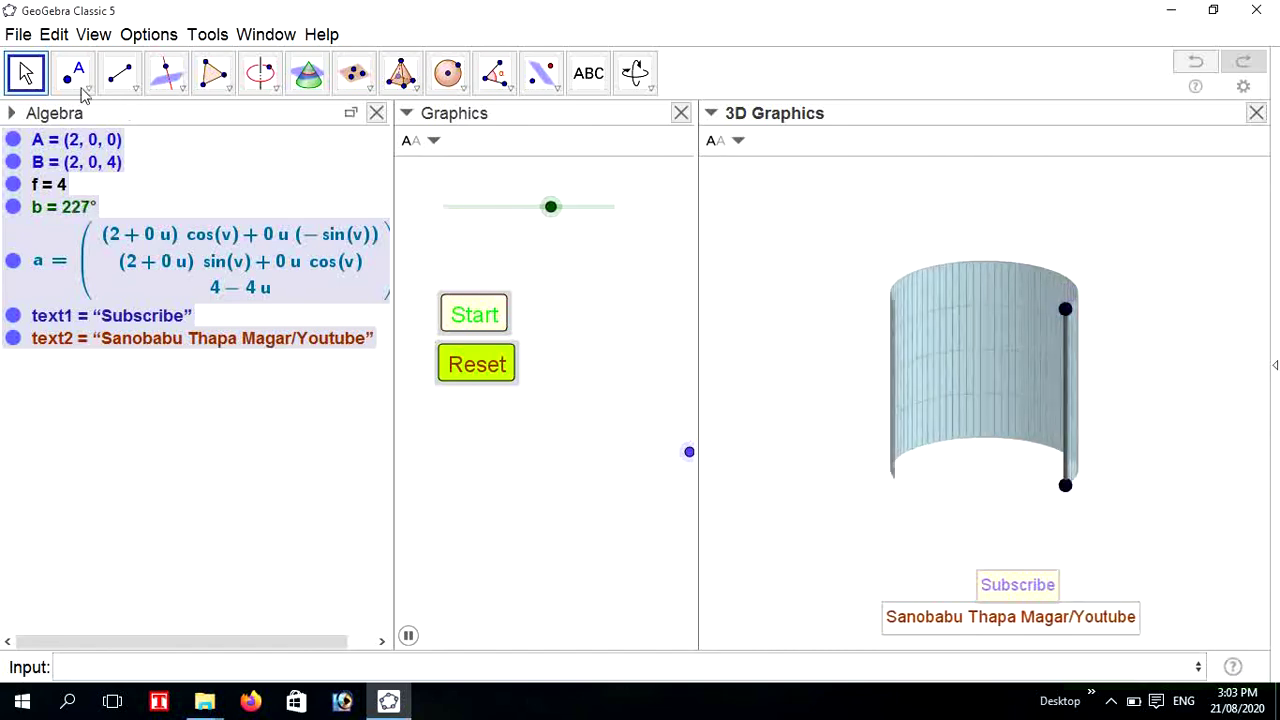
key(Escape)
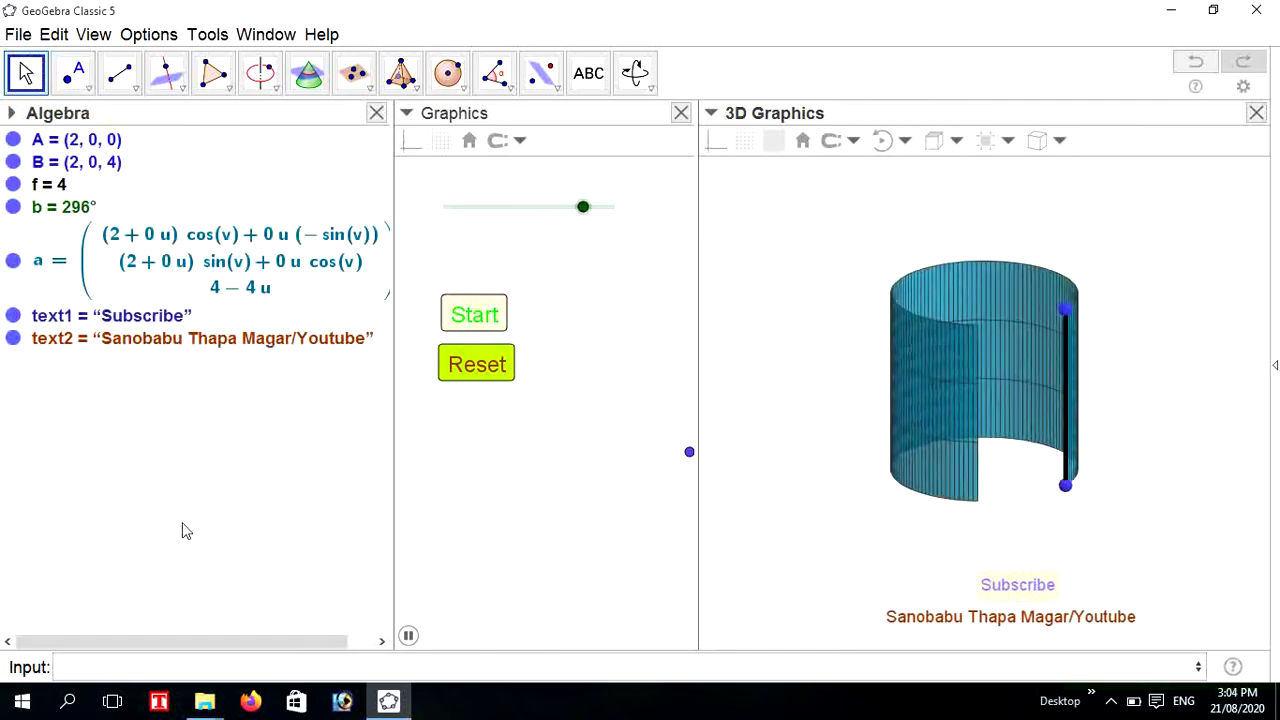